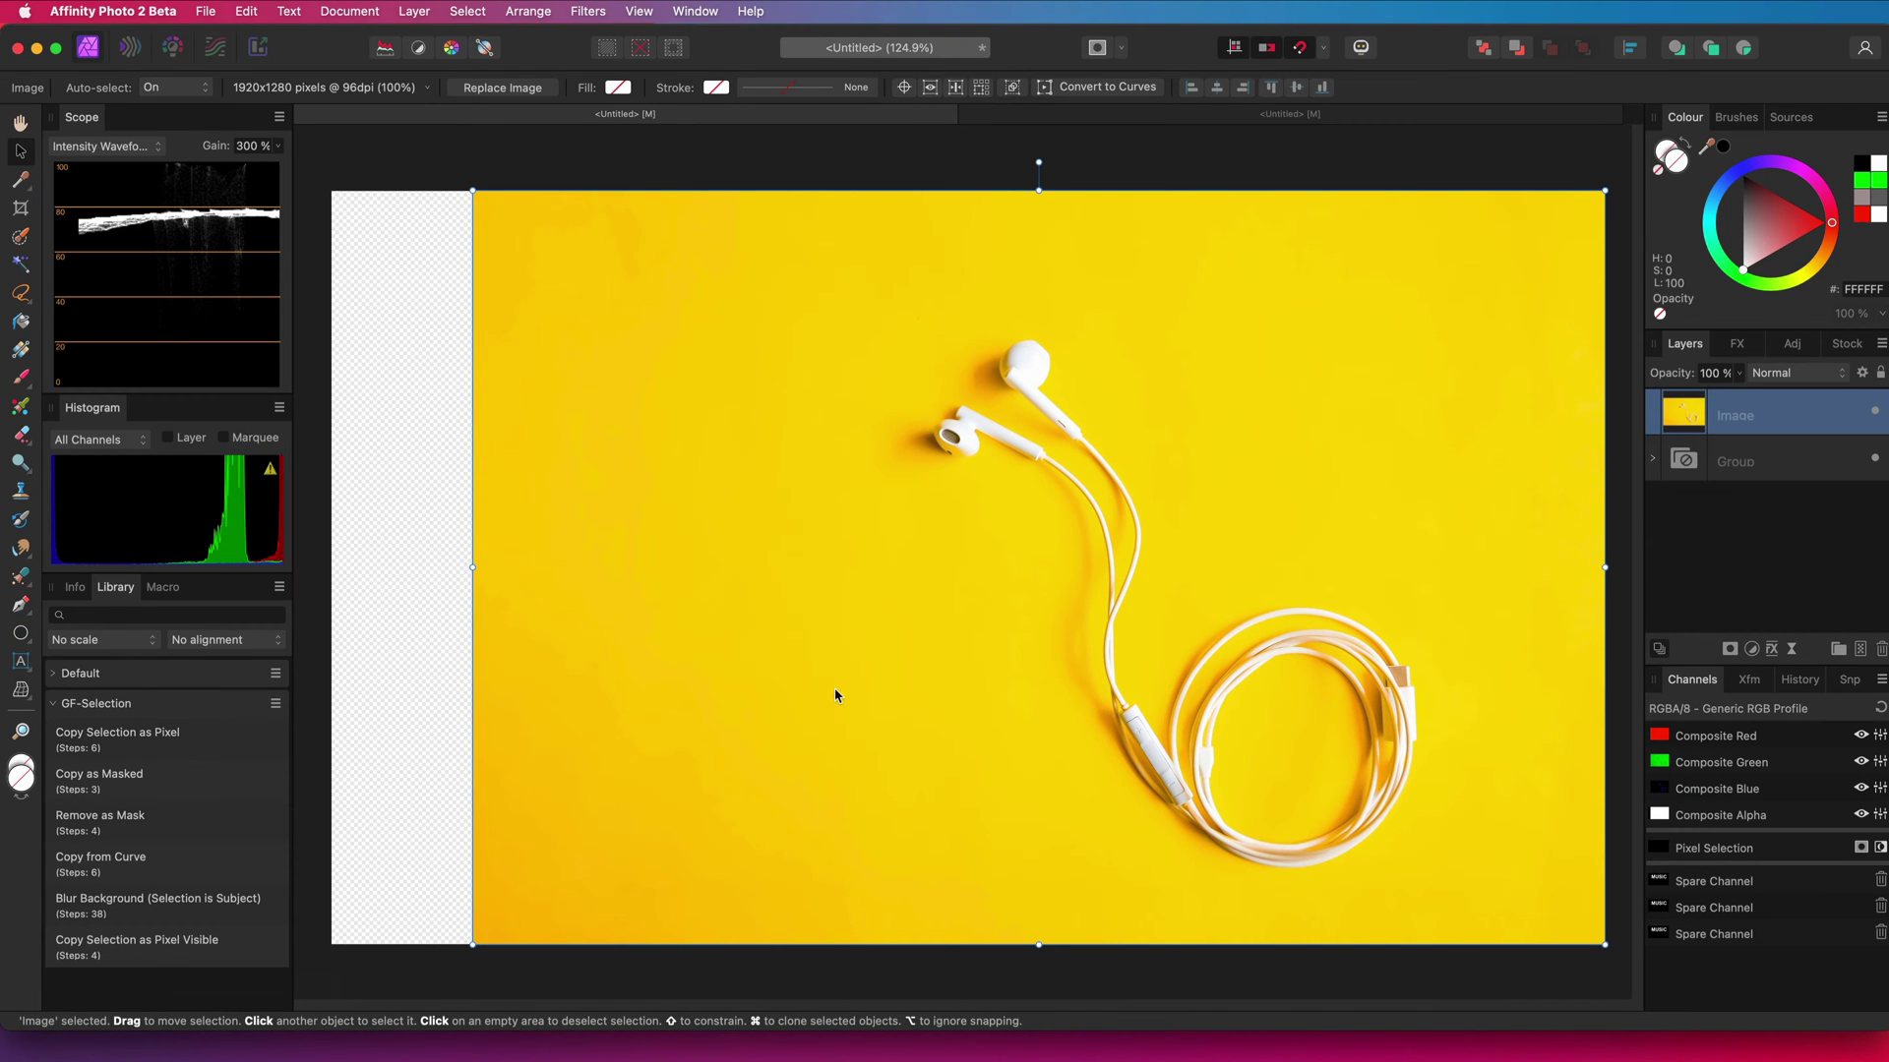
Draw a freehand selection around both earbuds, then try copying and pasting the selected area of the Image layer.
click(22, 292)
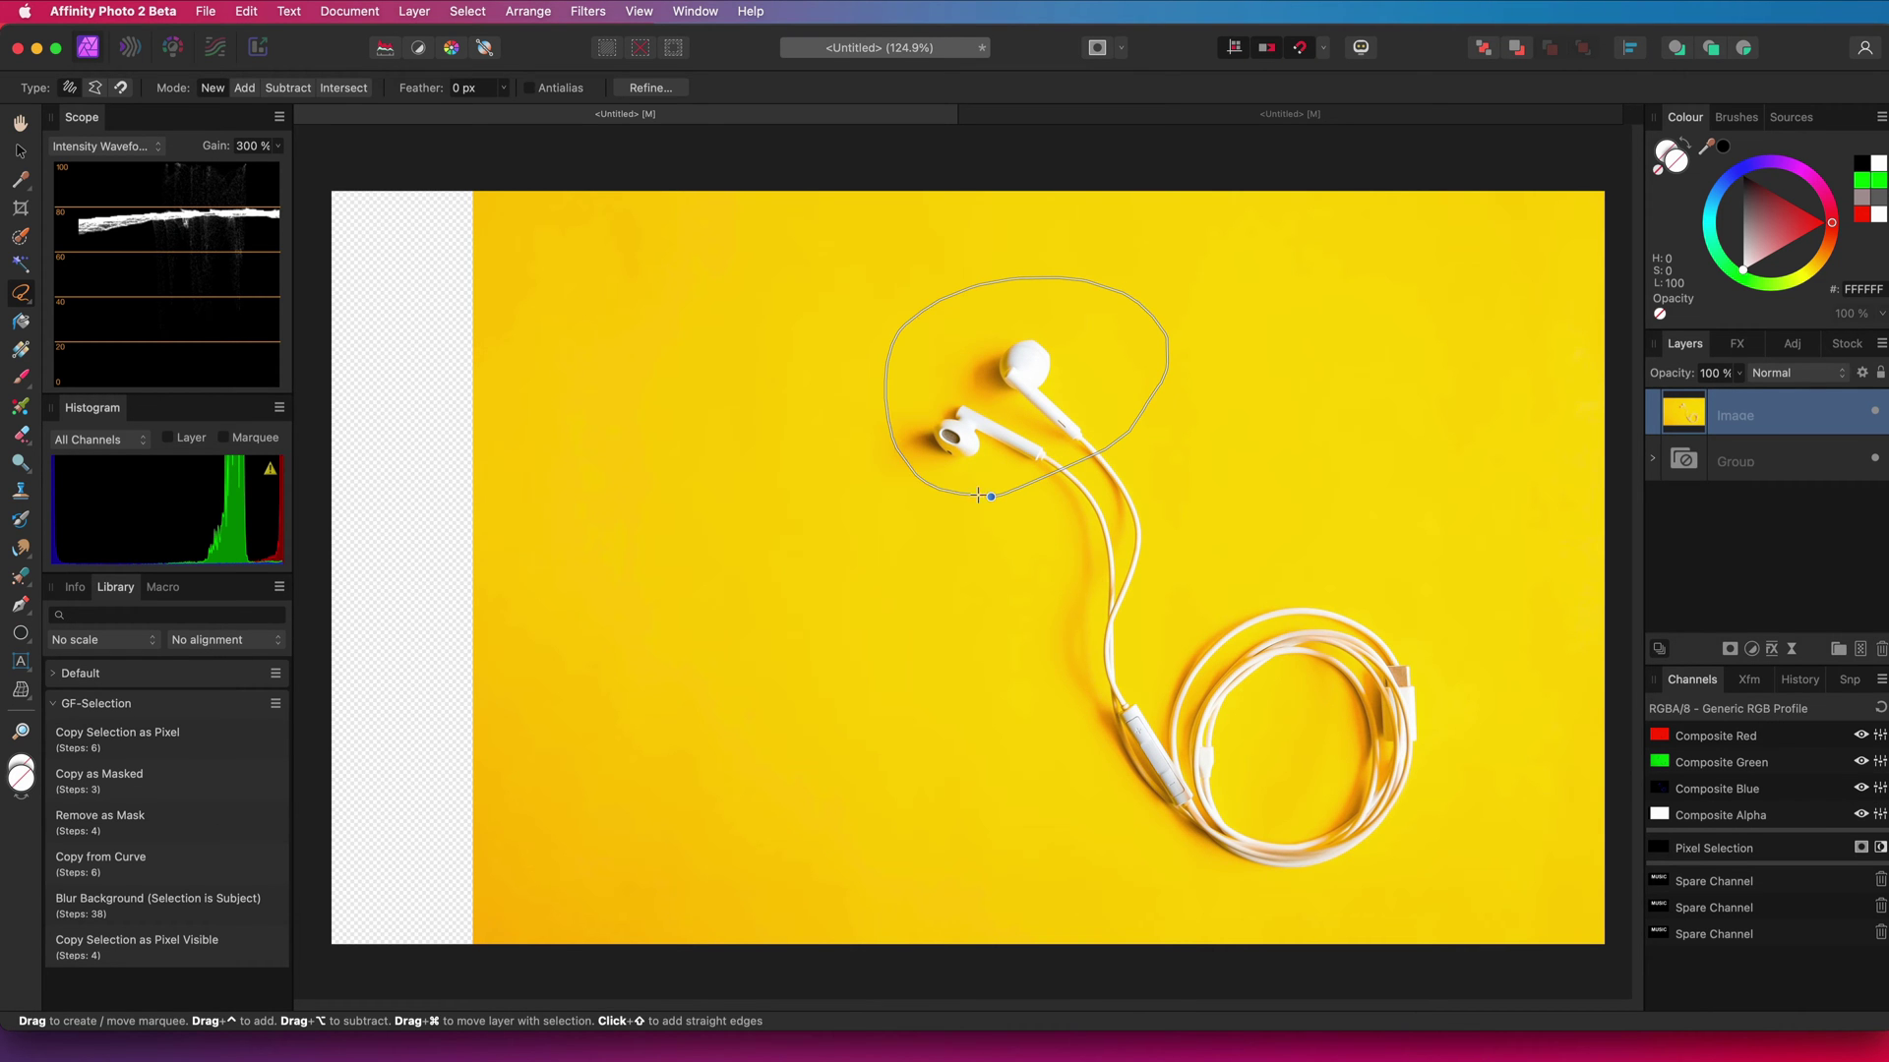
drag(979, 496, 989, 496)
click(246, 11)
click(269, 115)
click(248, 12)
click(251, 154)
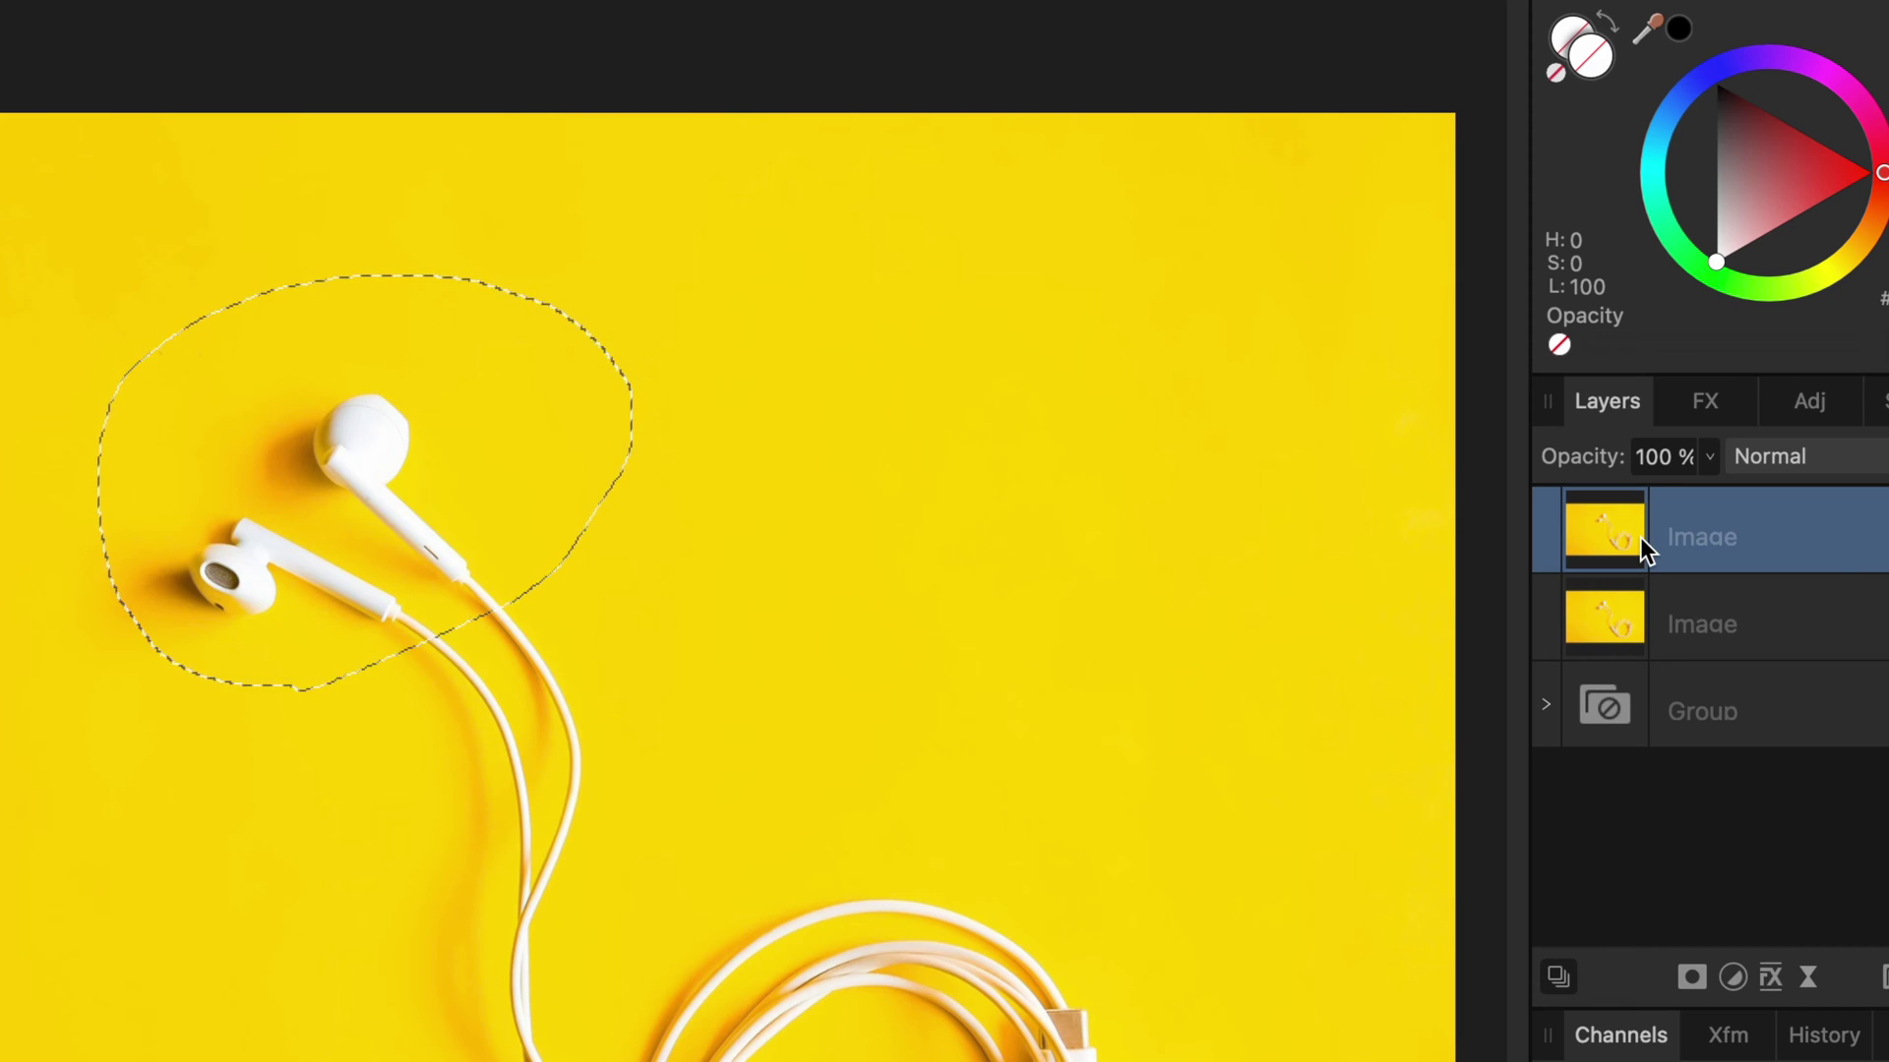
key(super+z)
Rasterise a duplicate of the Image layer, duplicate the selected earbuds area onto its own pixel layer, and hide the layers below.
key(super+j)
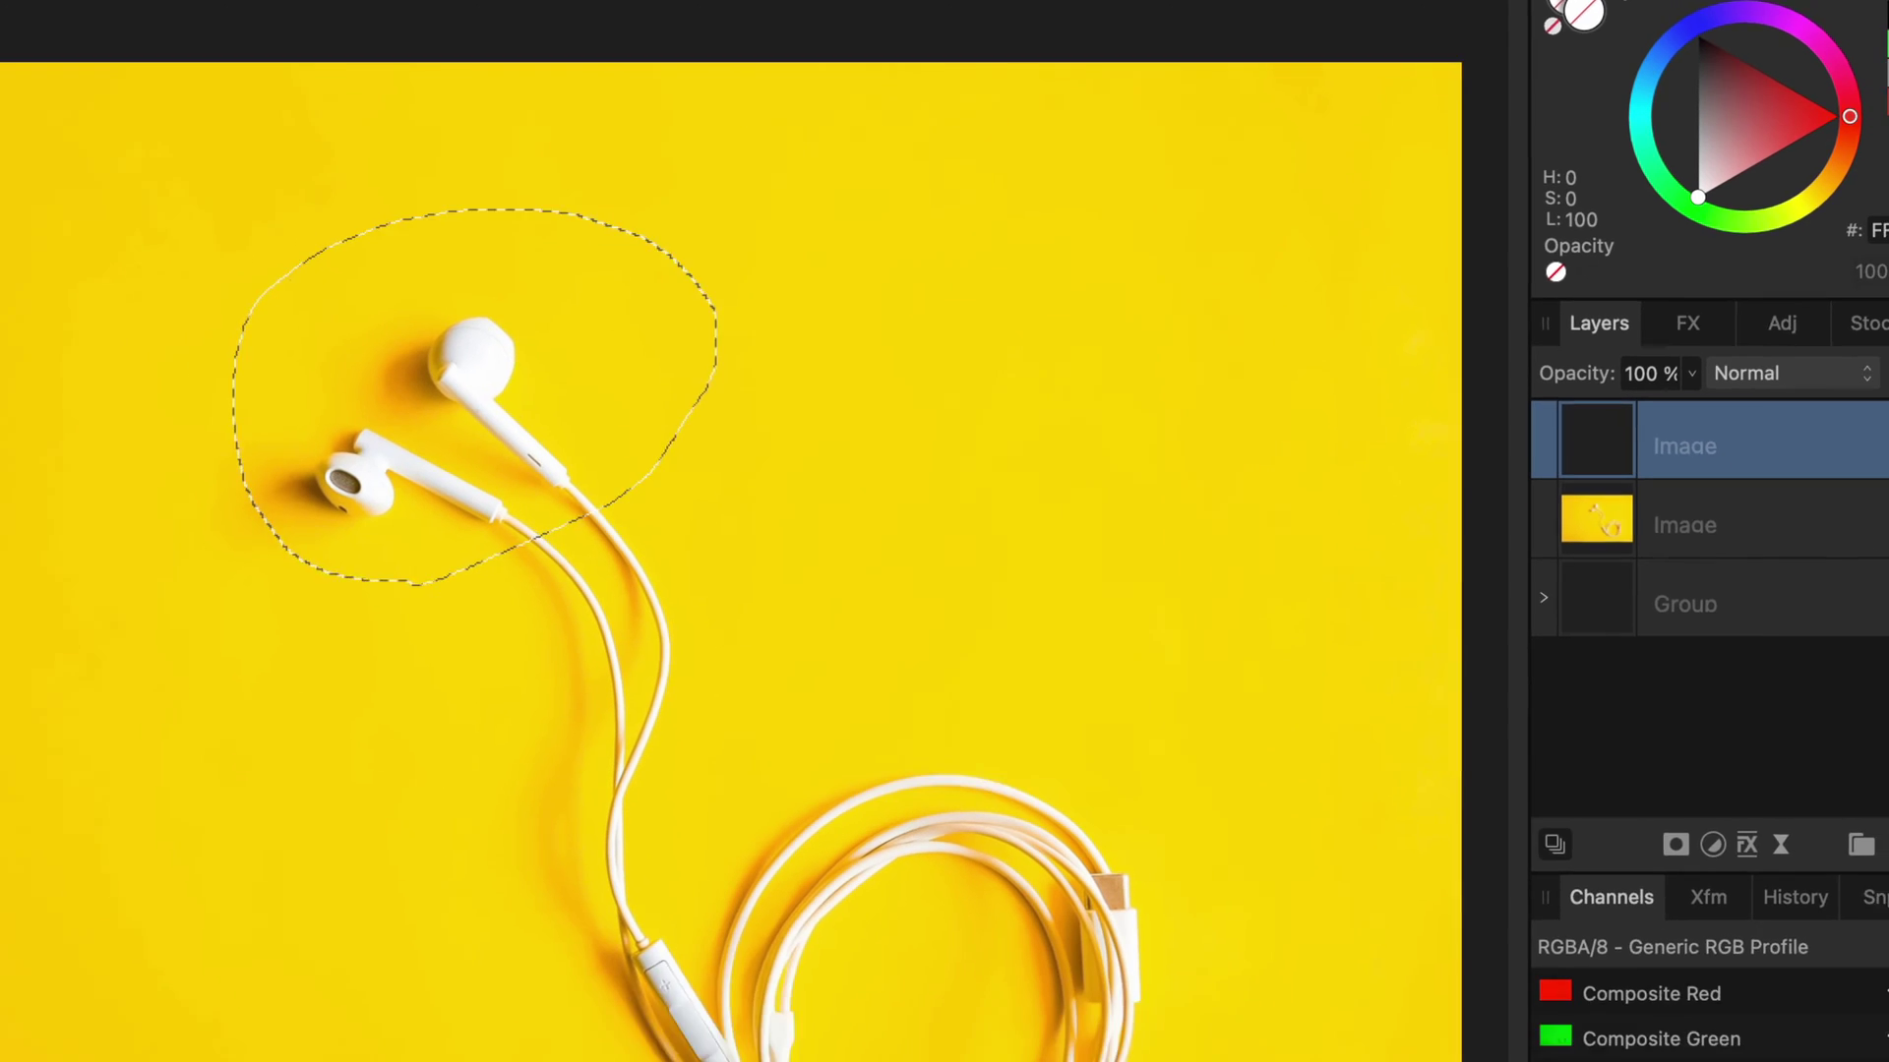
right_click(1629, 528)
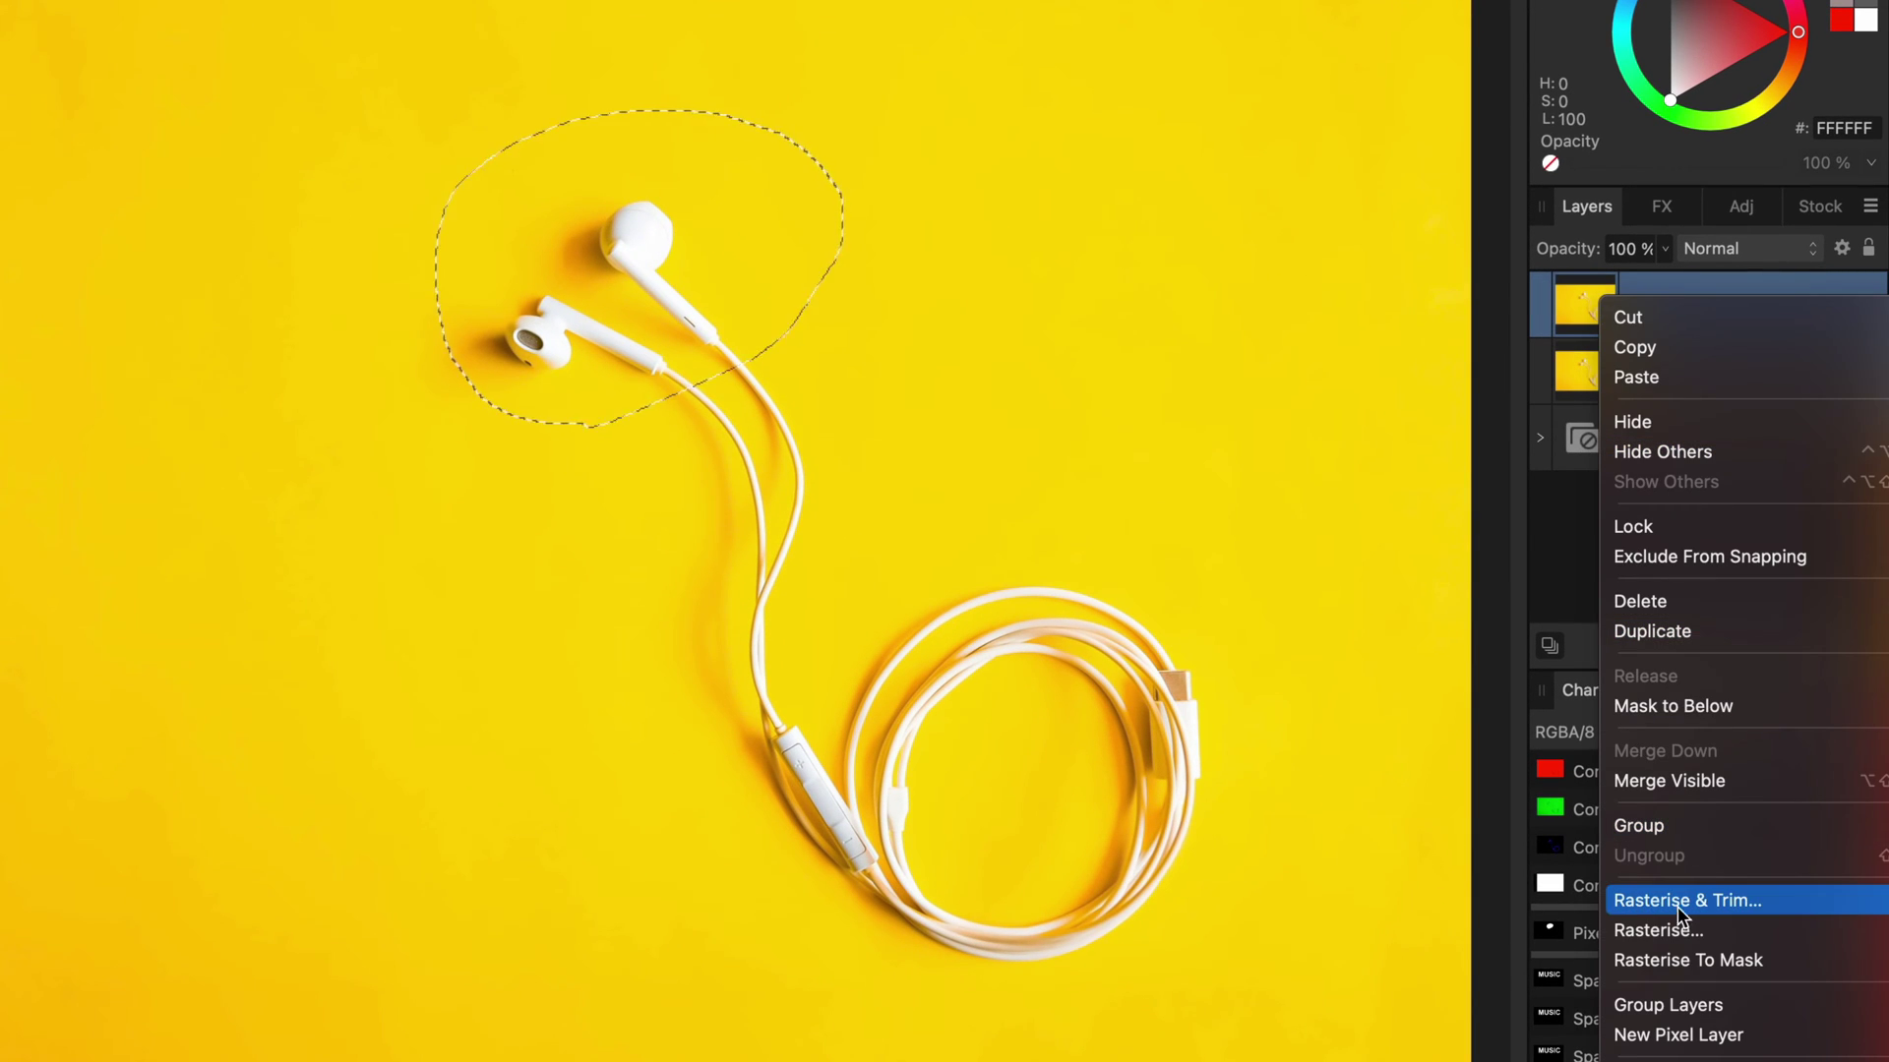
click(1680, 910)
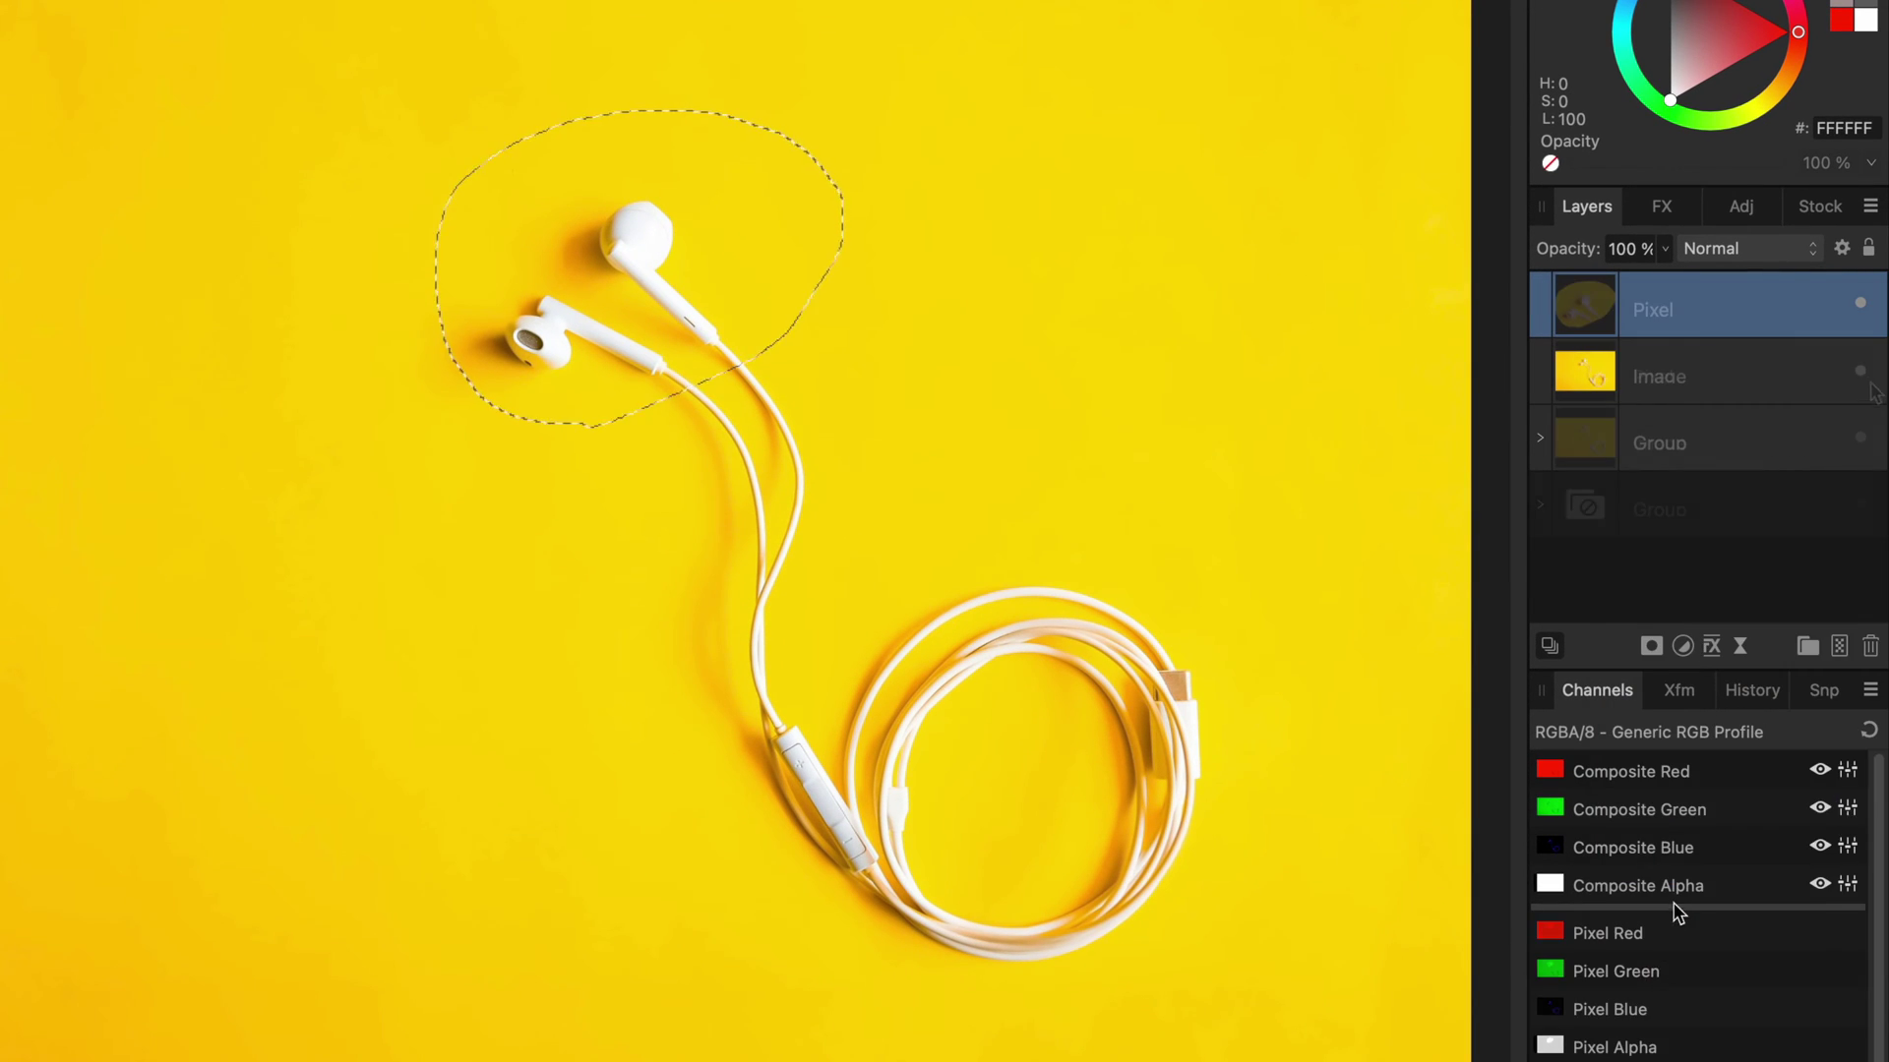
click(1861, 372)
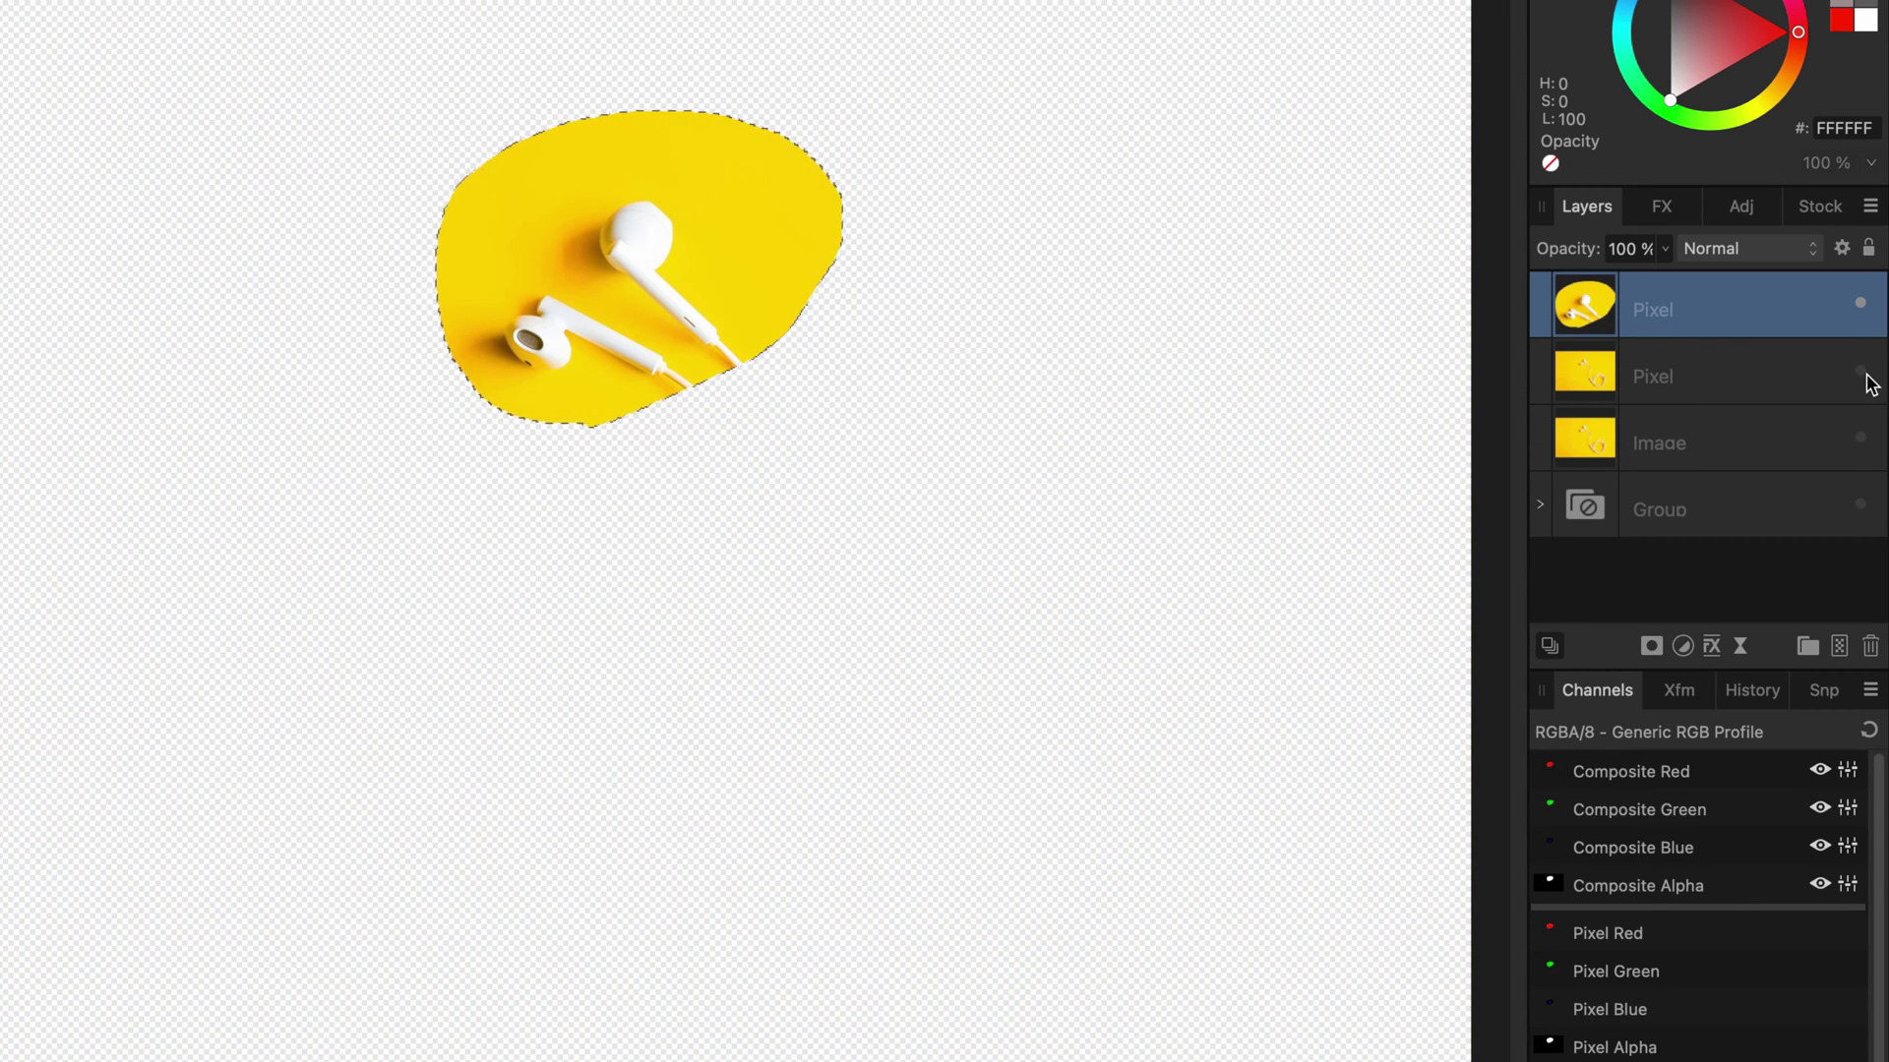
Delete the earbuds cut-out layer, then invert the pixel selection and clear everything outside the earbuds area on the full Pixel layer.
click(1710, 388)
click(1872, 650)
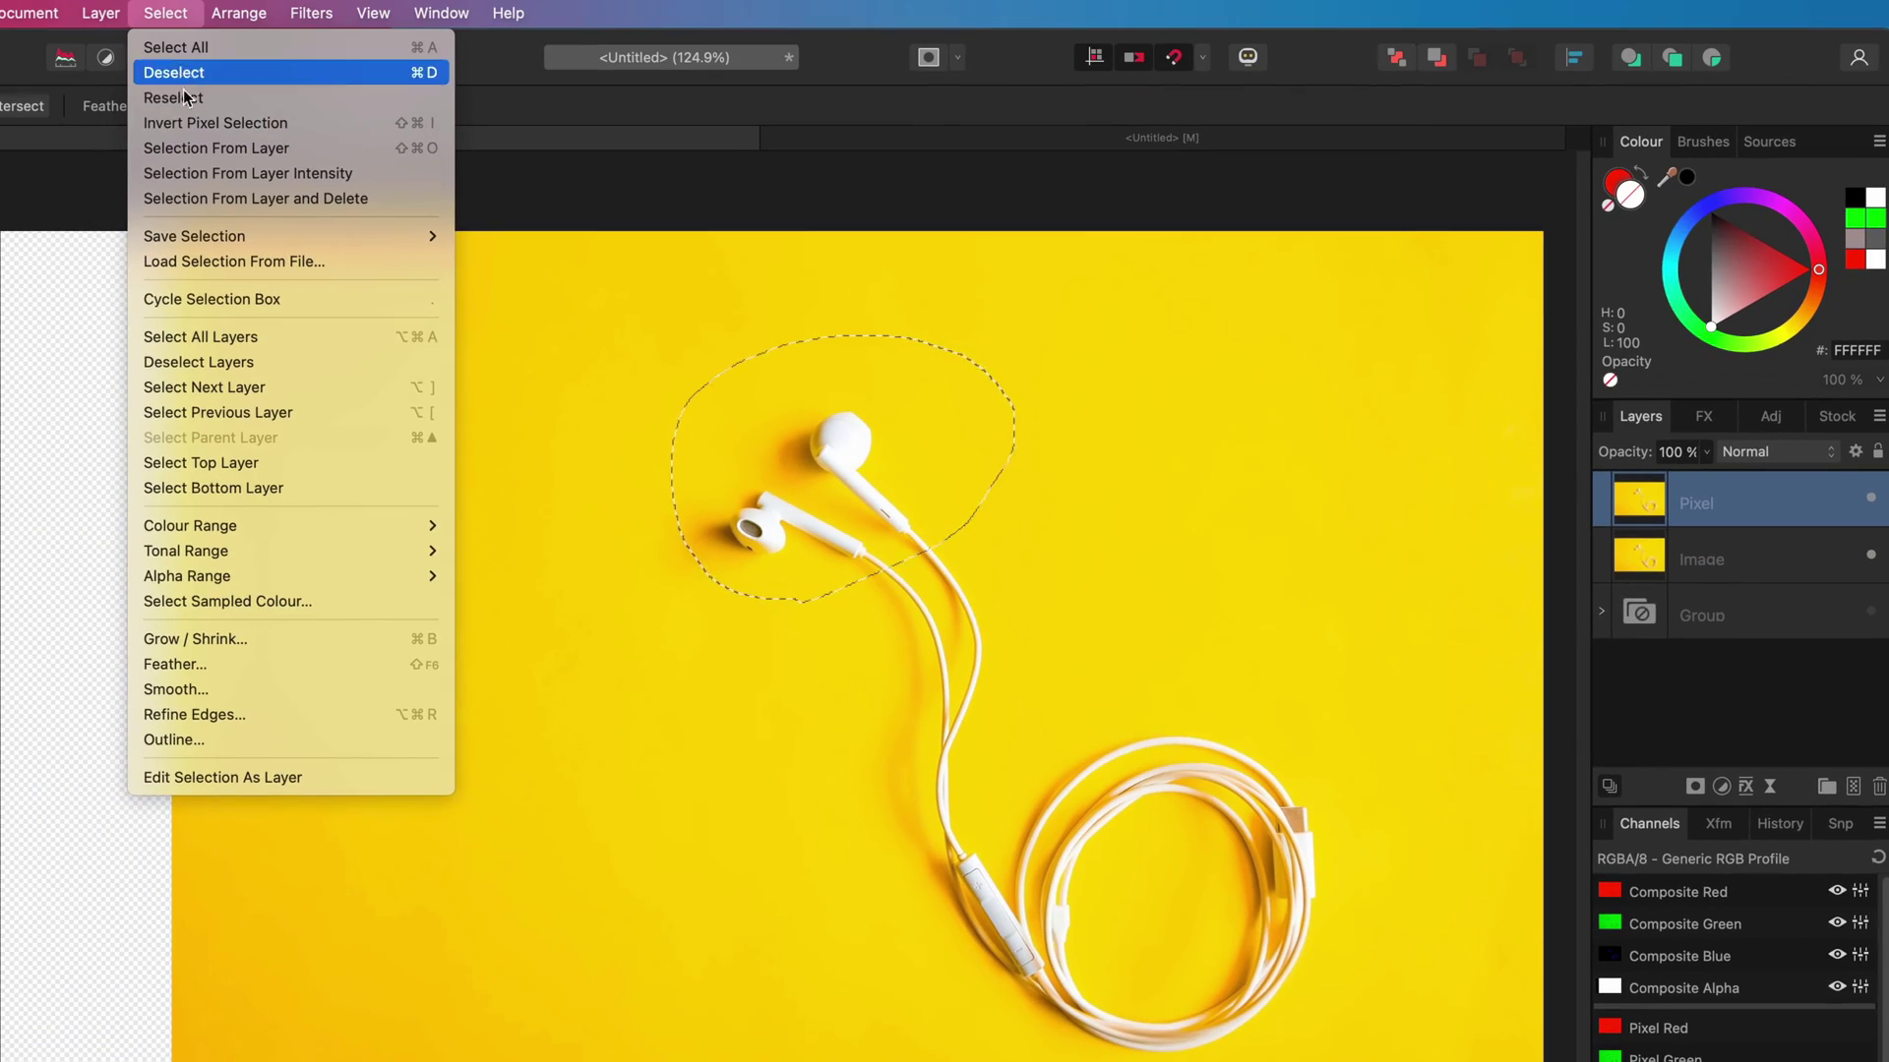
click(252, 119)
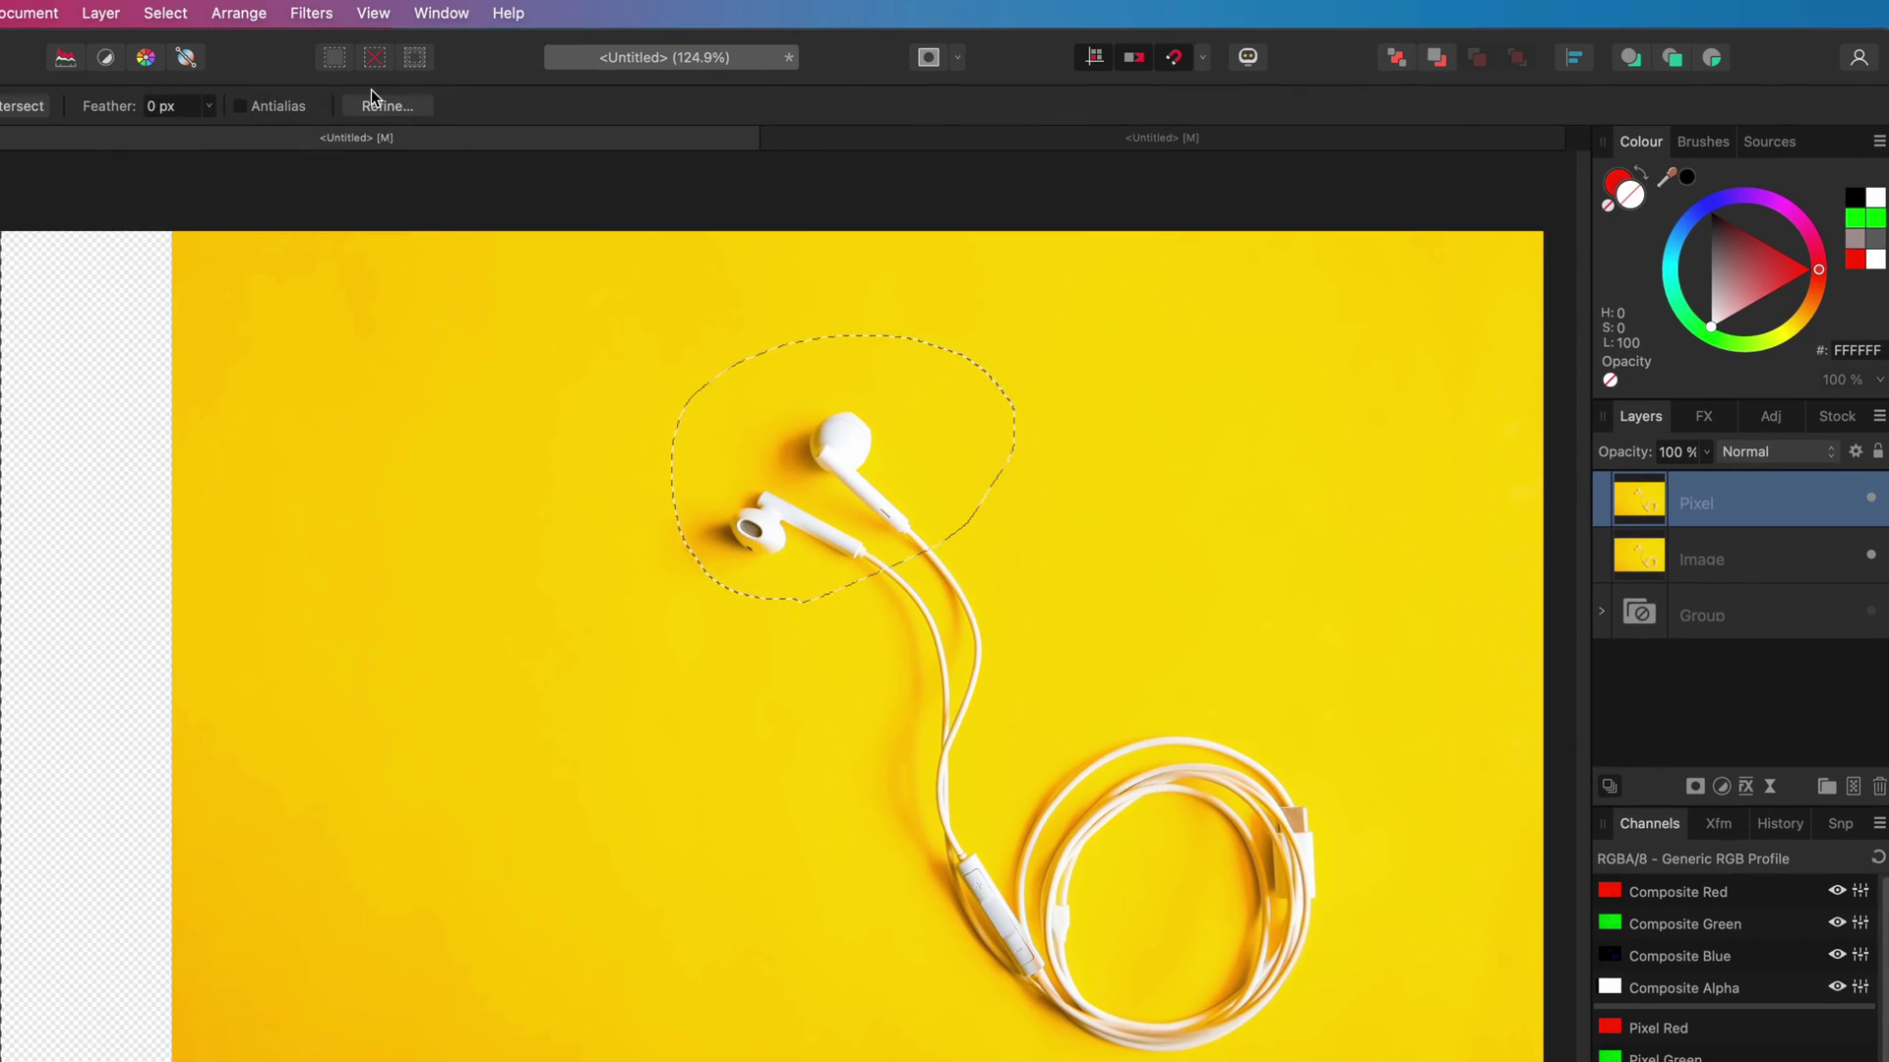
key(Delete)
Hide the Image layer to isolate the trimmed cut-out, then delete the Pixel layer and show the Image layer again.
click(1871, 555)
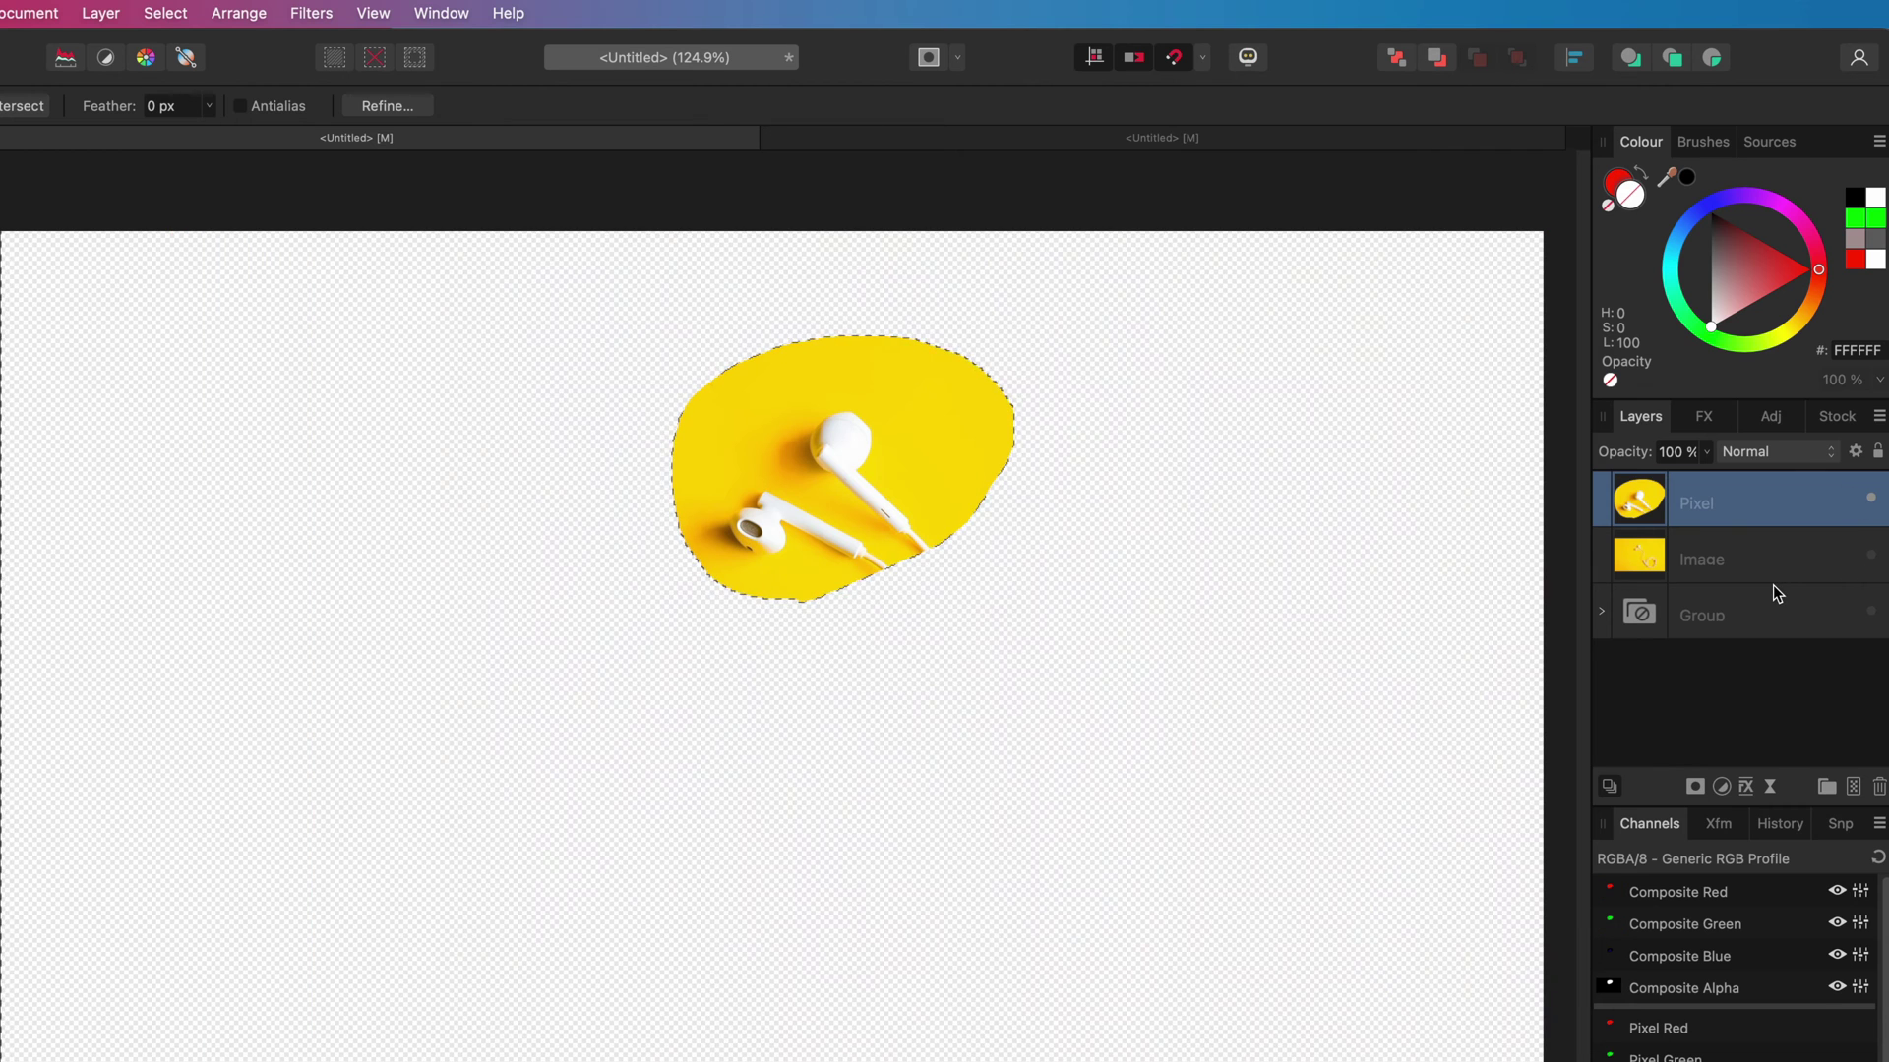
click(1880, 787)
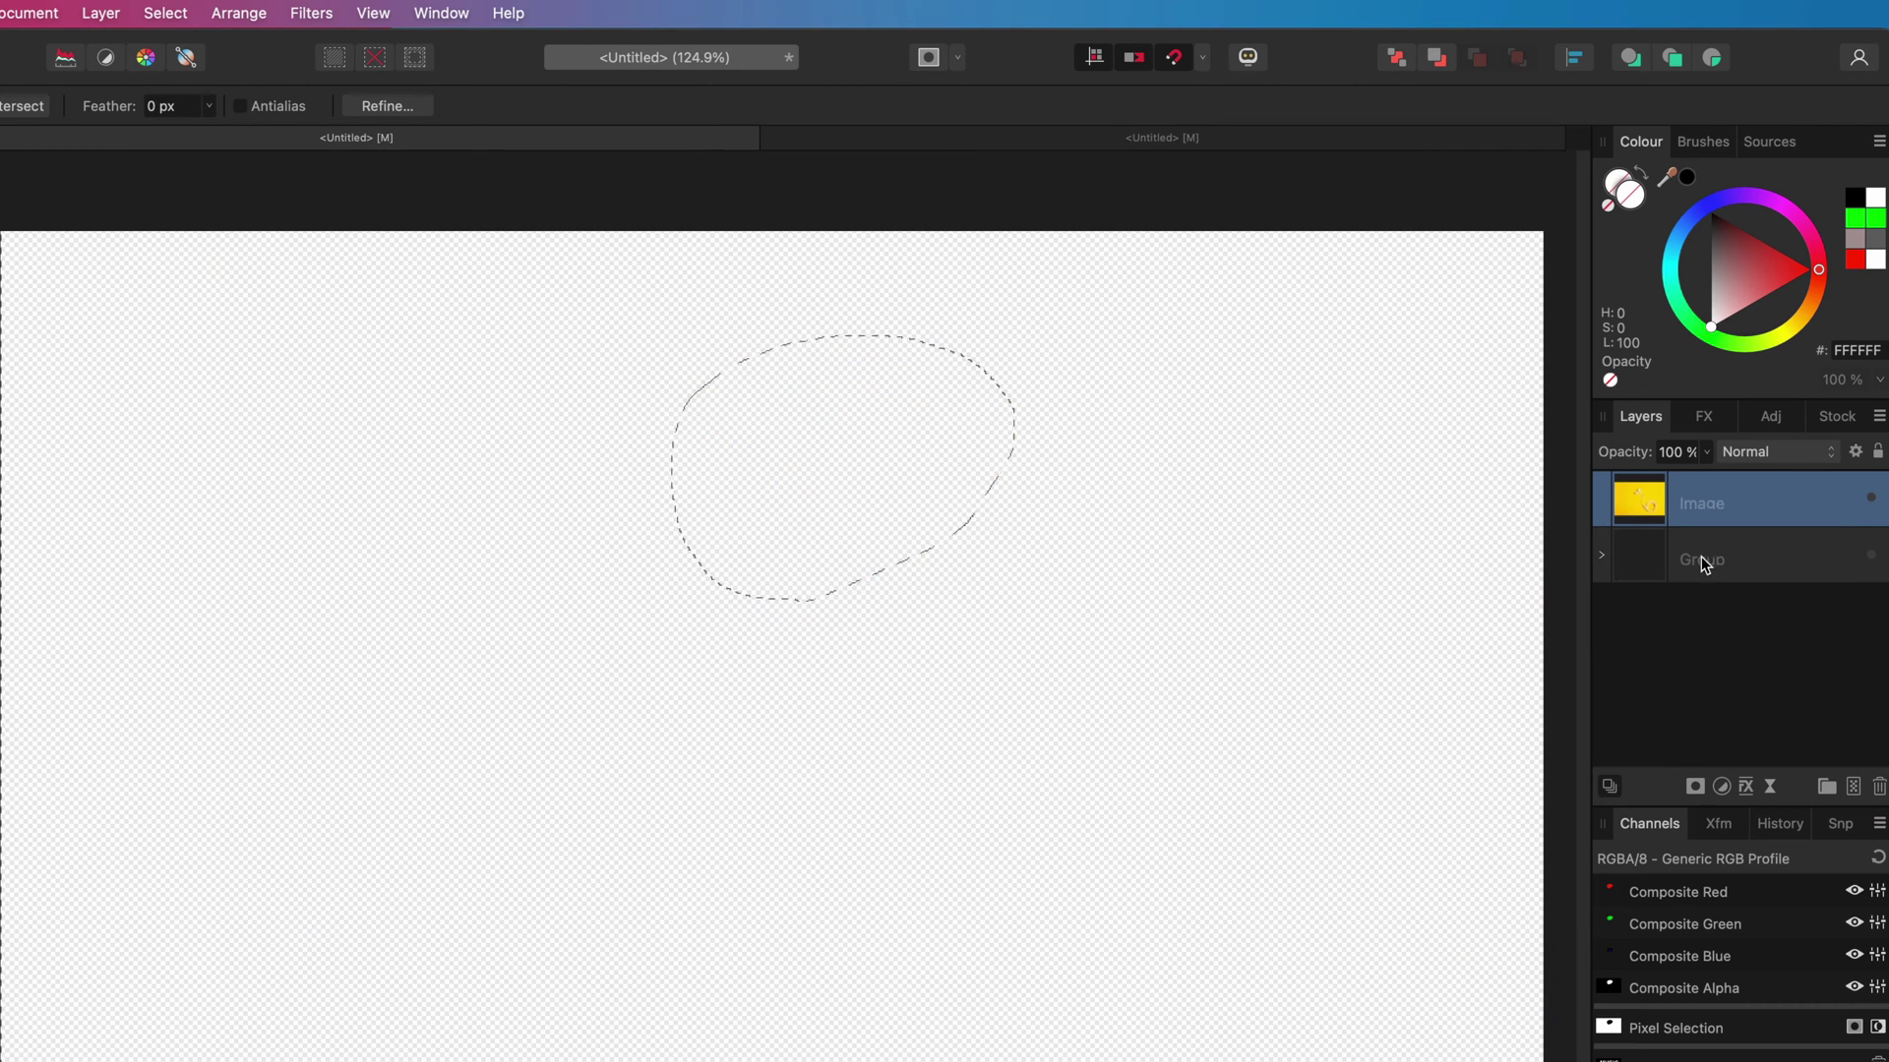
click(1871, 499)
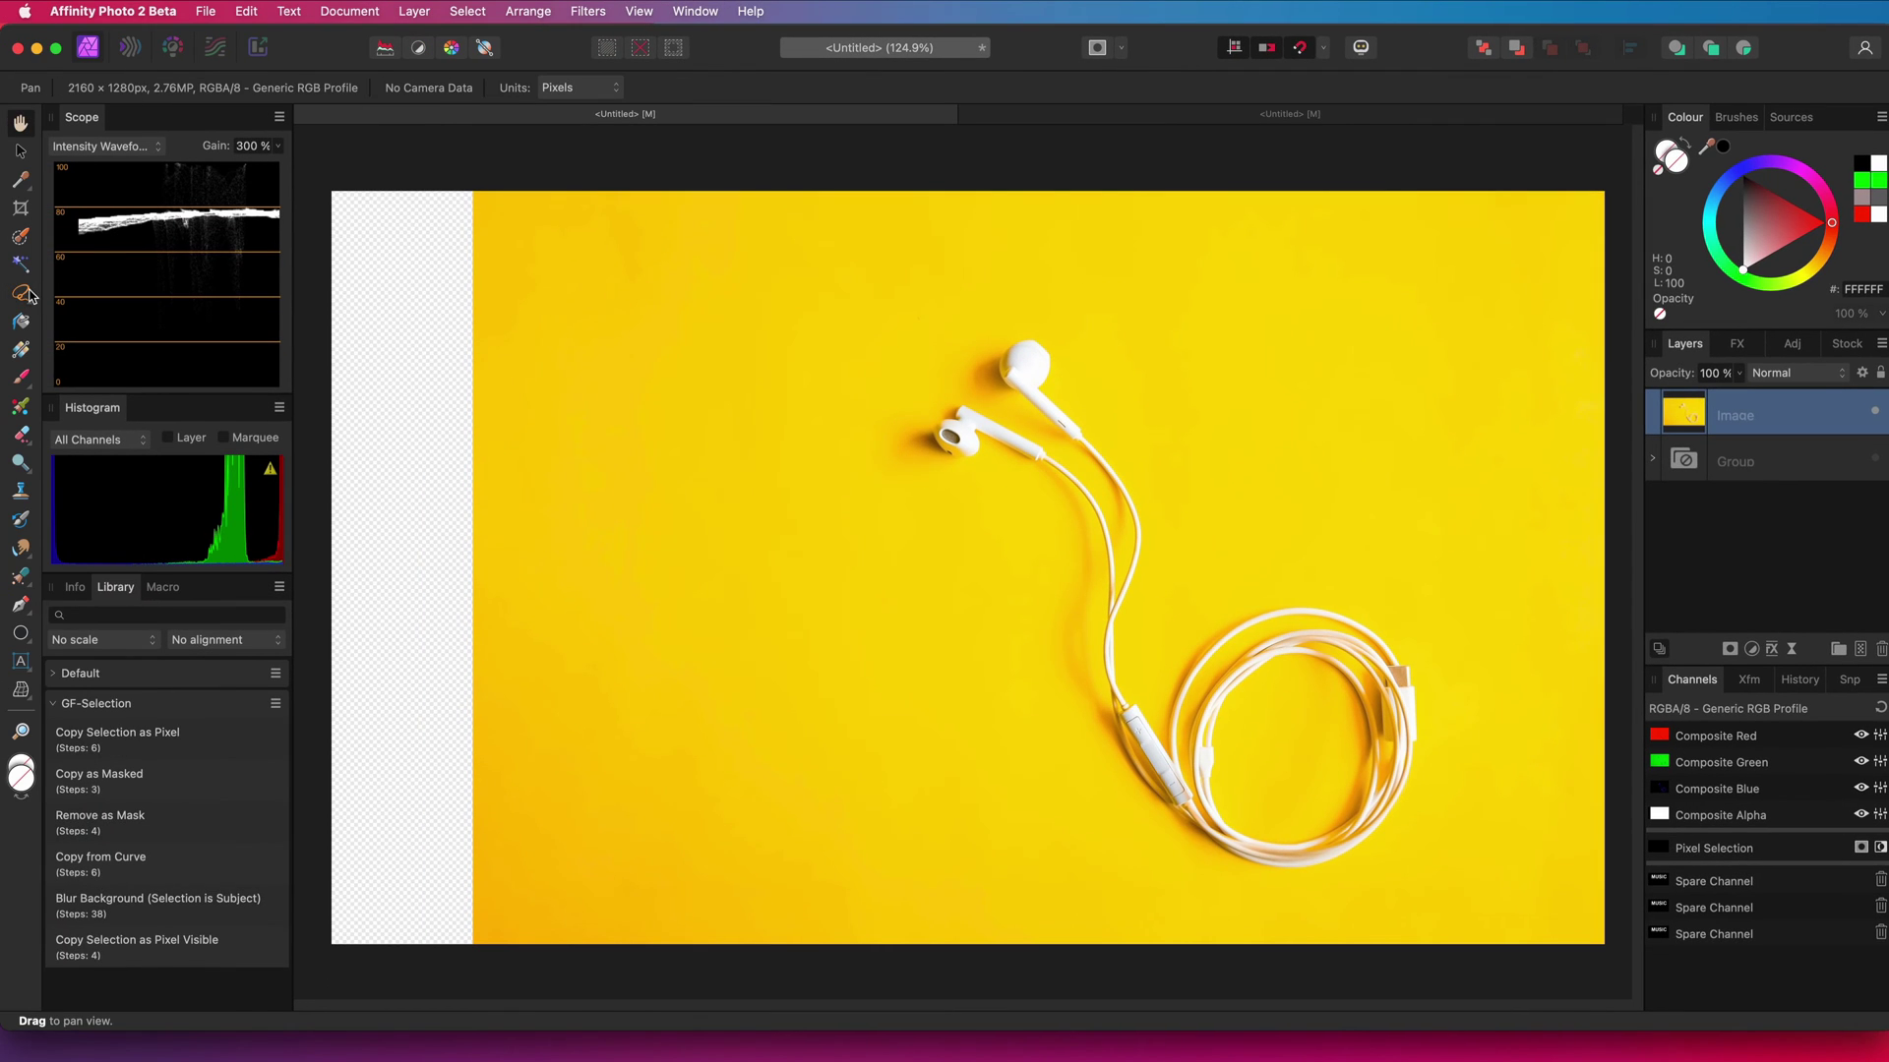
Draw a new freehand selection around the earbuds, run the Copy Selection as Pixel macro on it, and hide the Image layer.
click(24, 293)
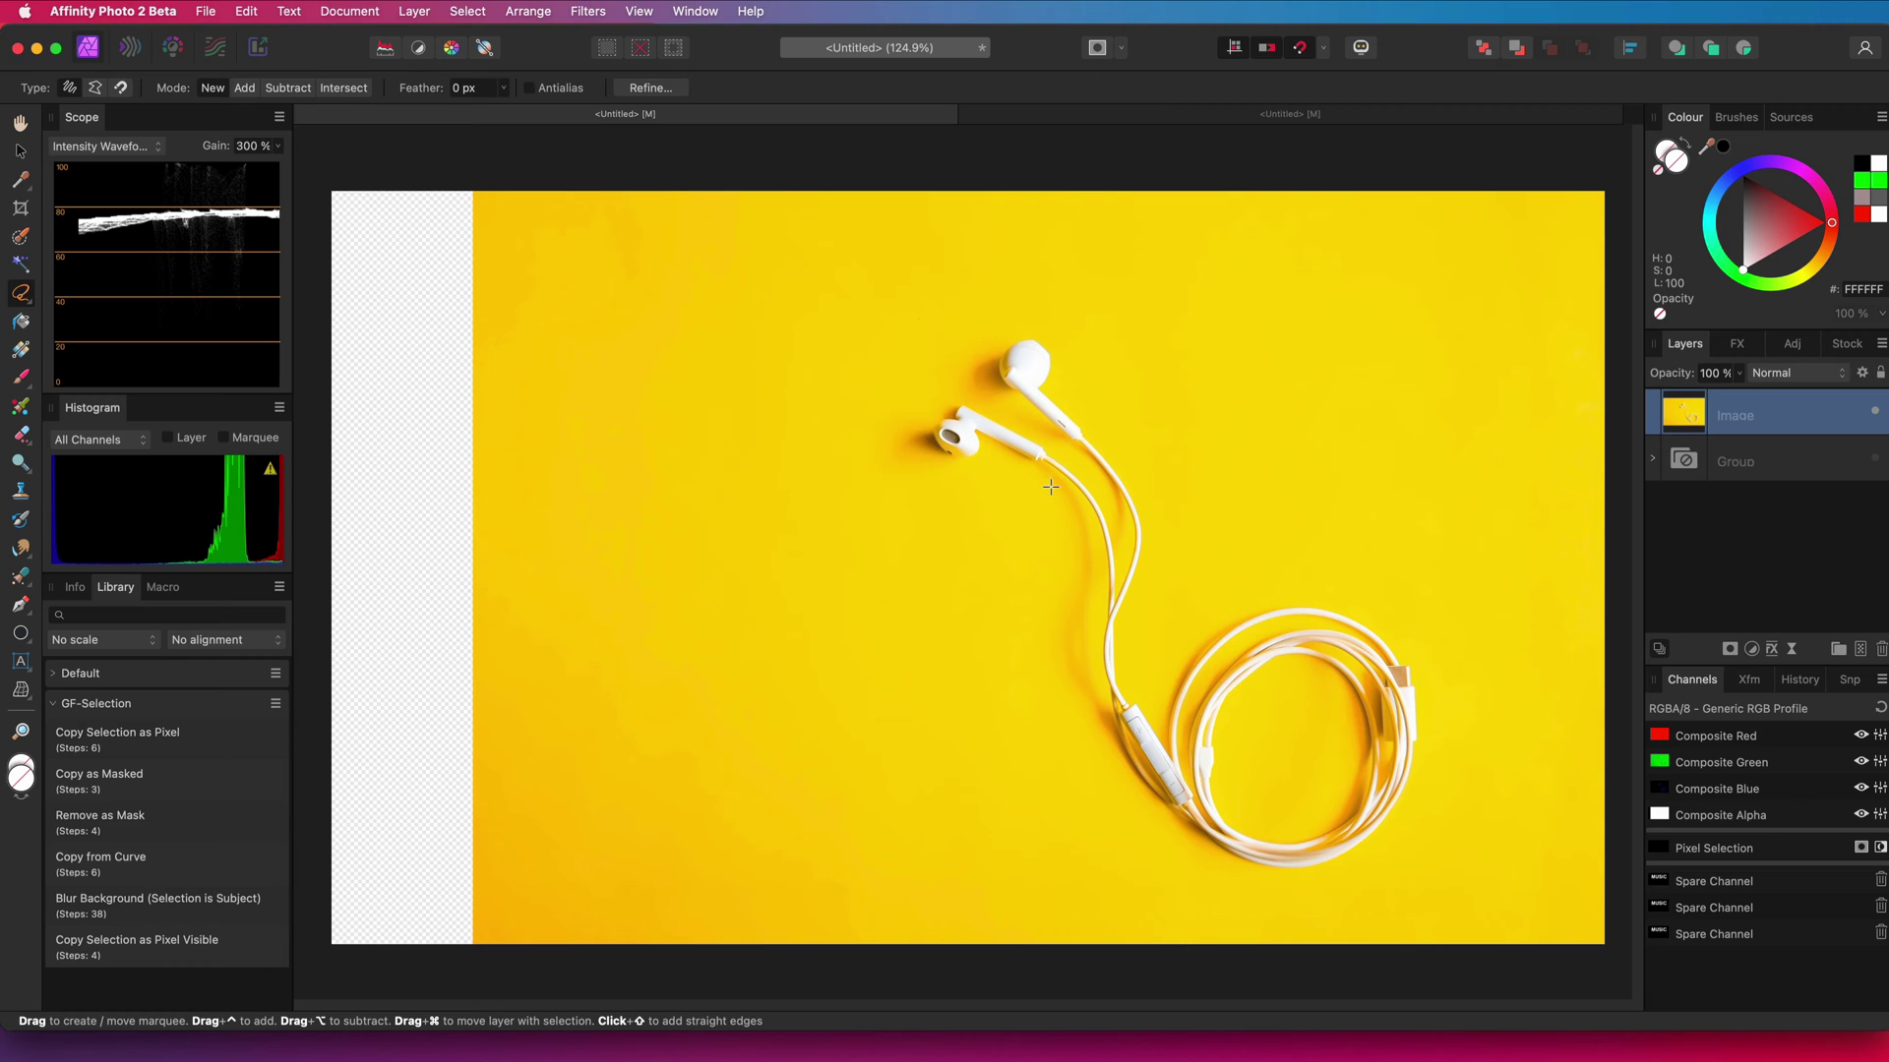
click(169, 739)
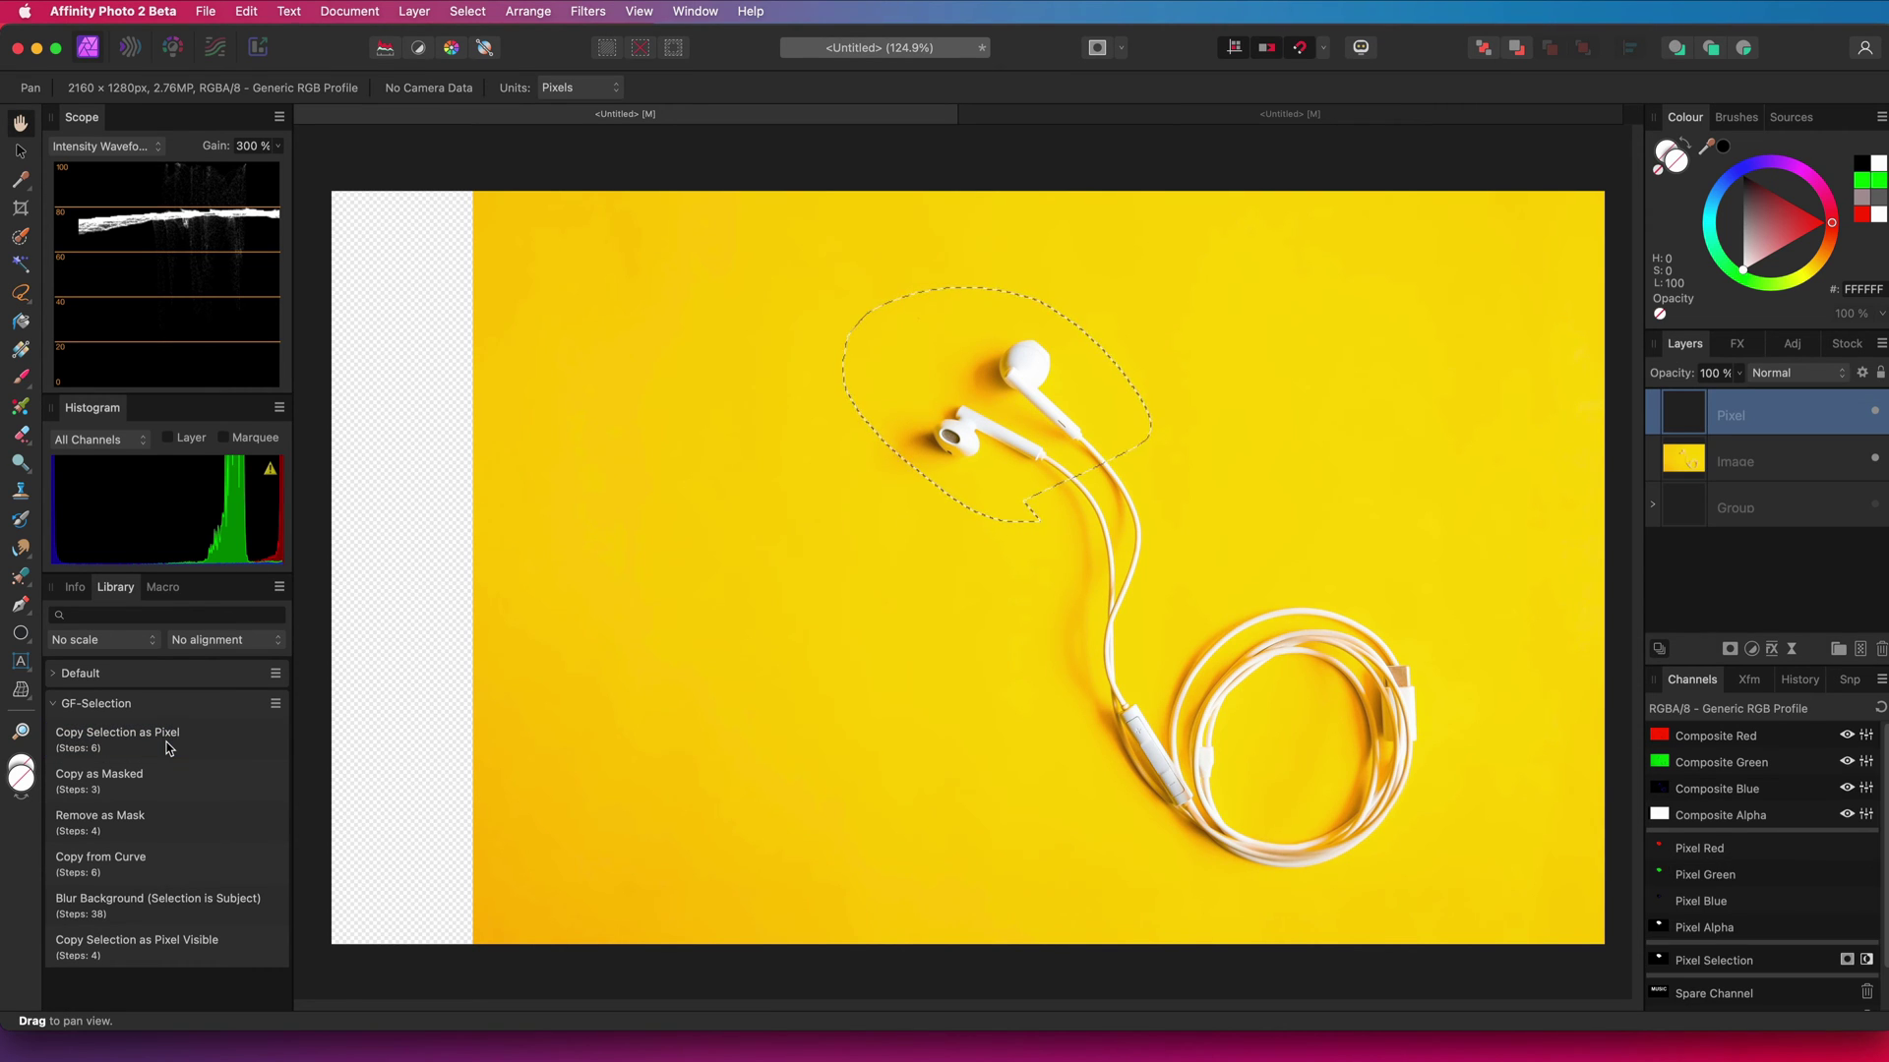
click(1872, 459)
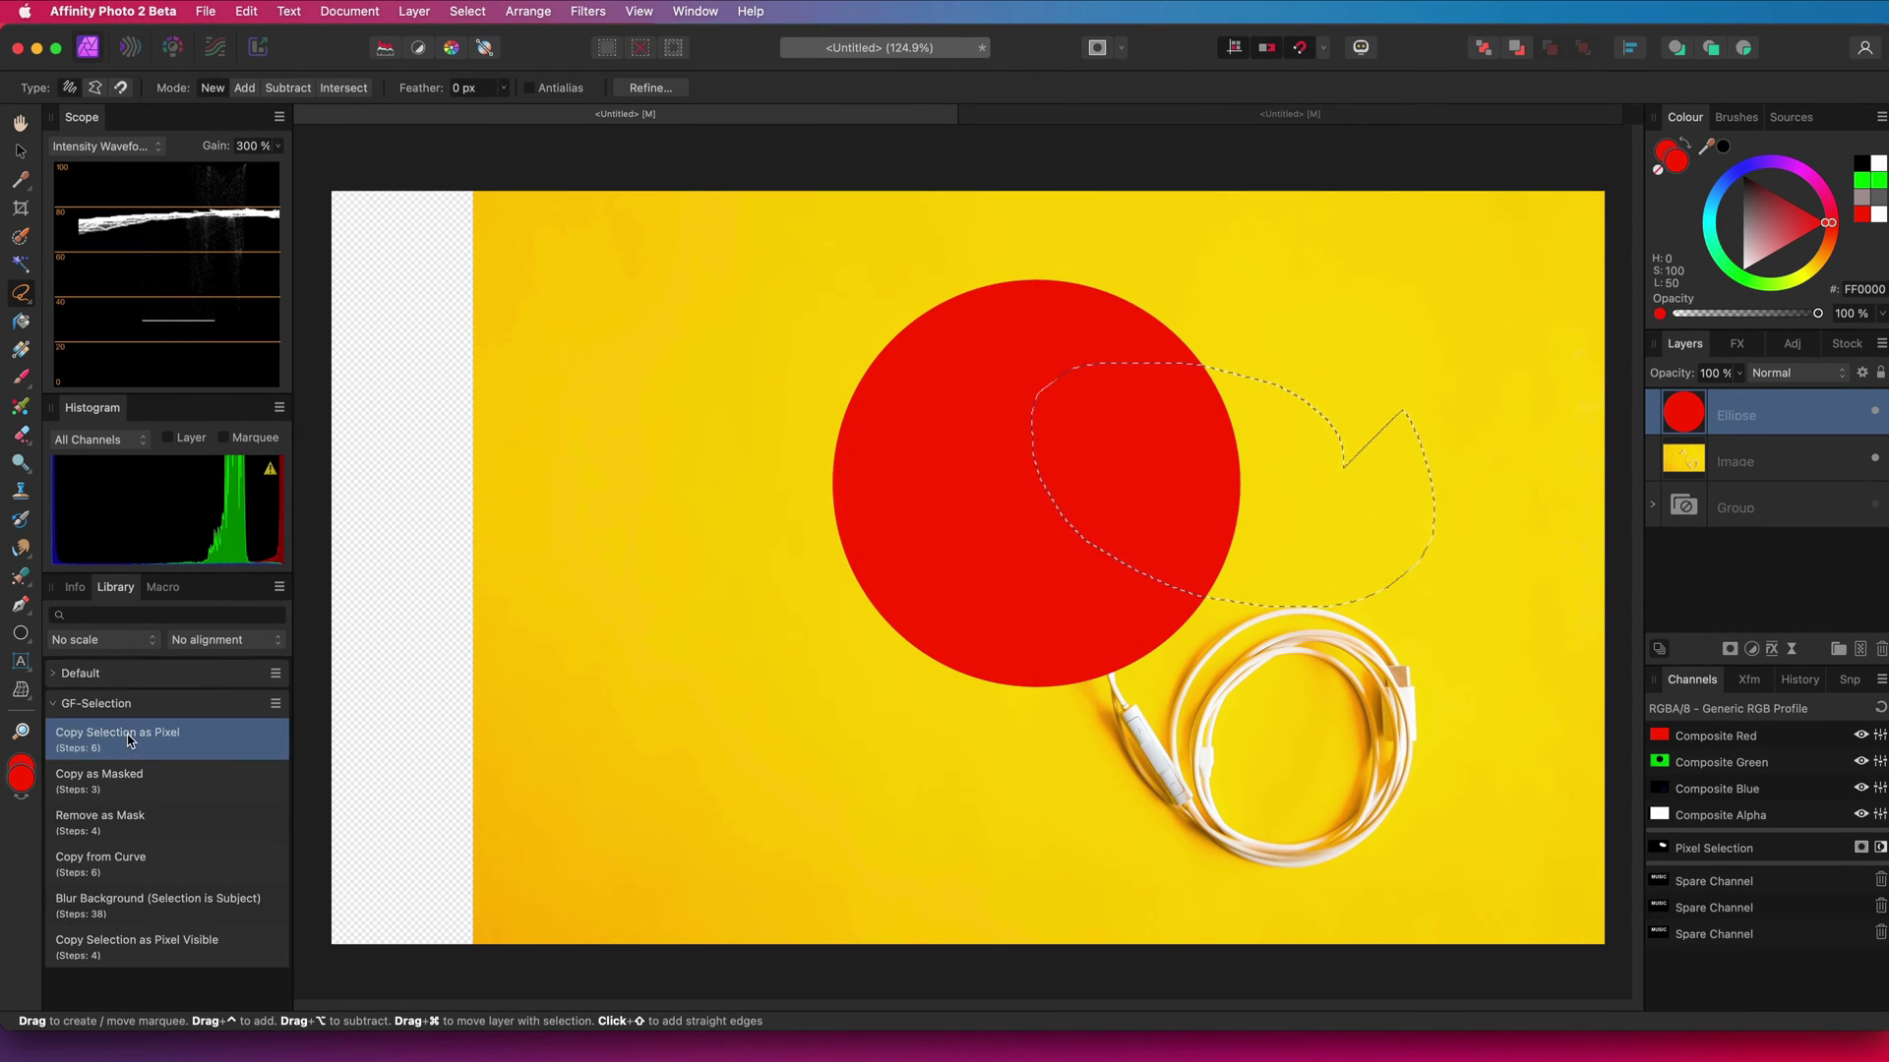
Copy the selected part of the red ellipse with the Copy Selection as Pixel macro, and hide the Ellipse layer.
click(131, 738)
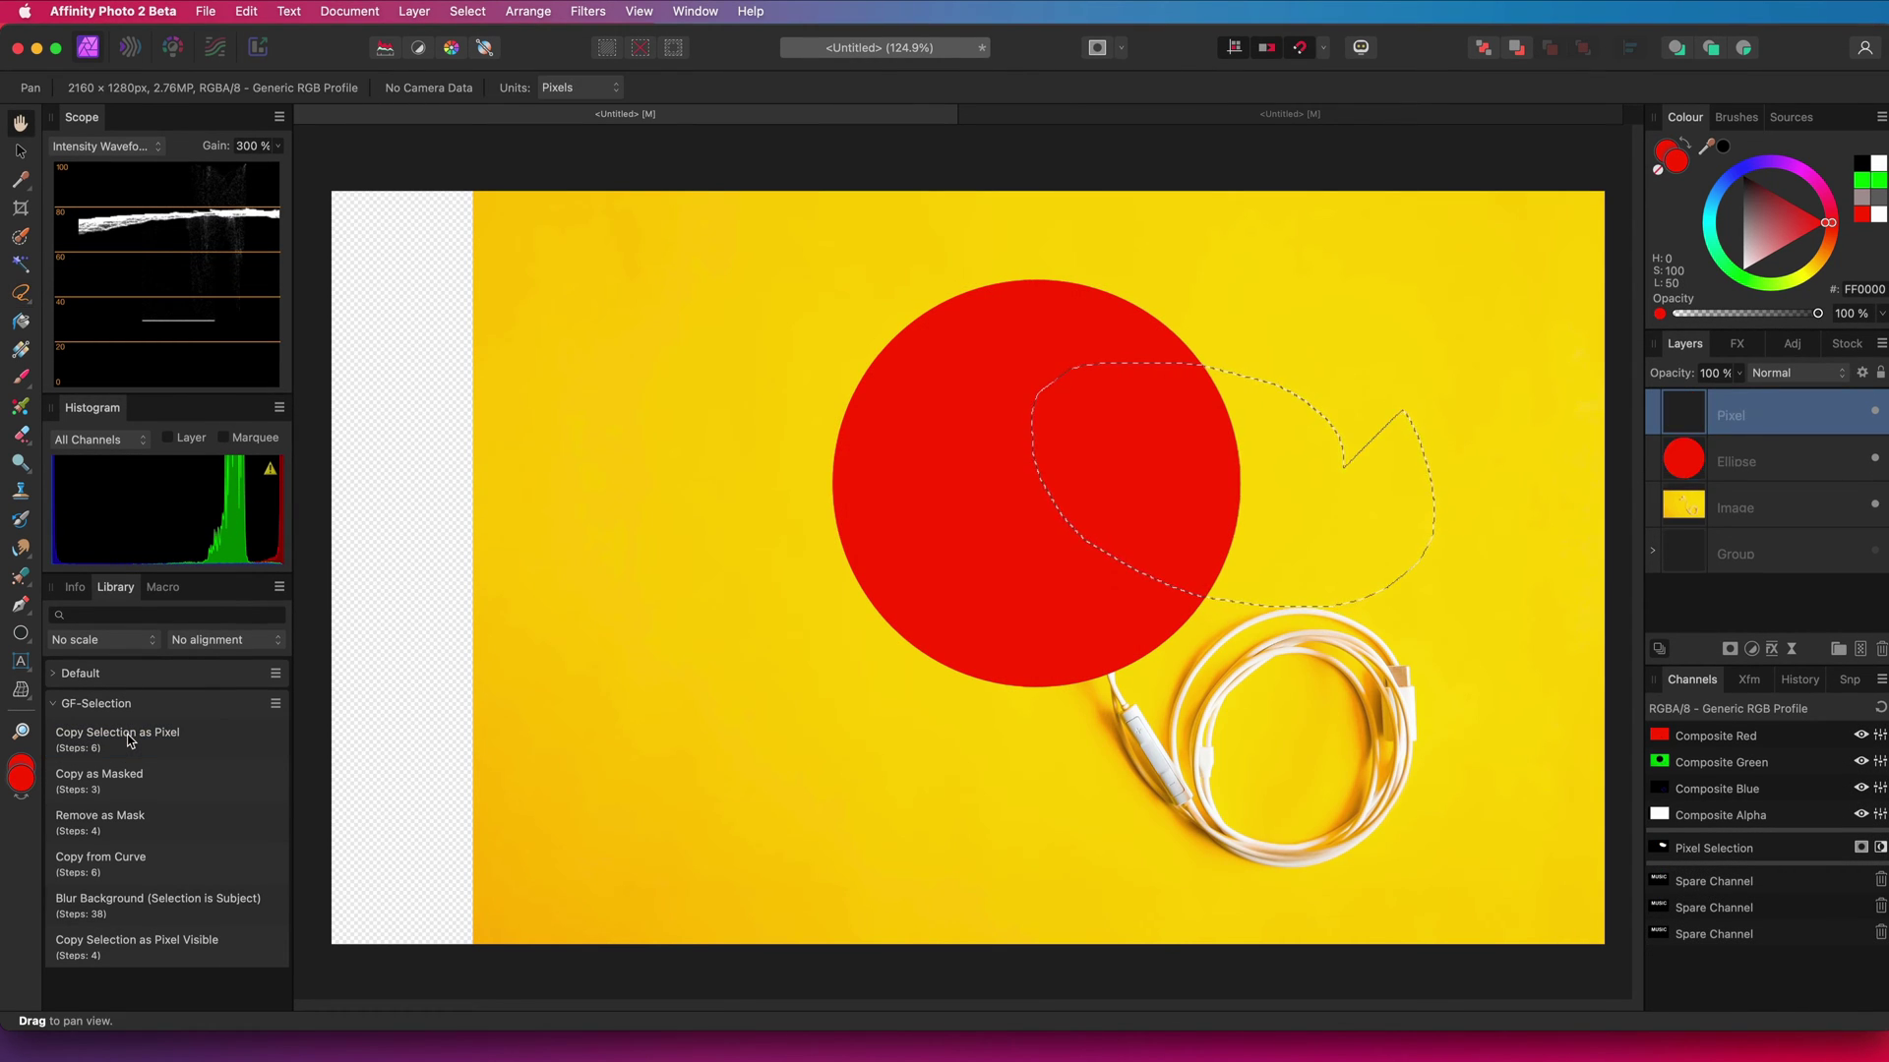
click(1761, 457)
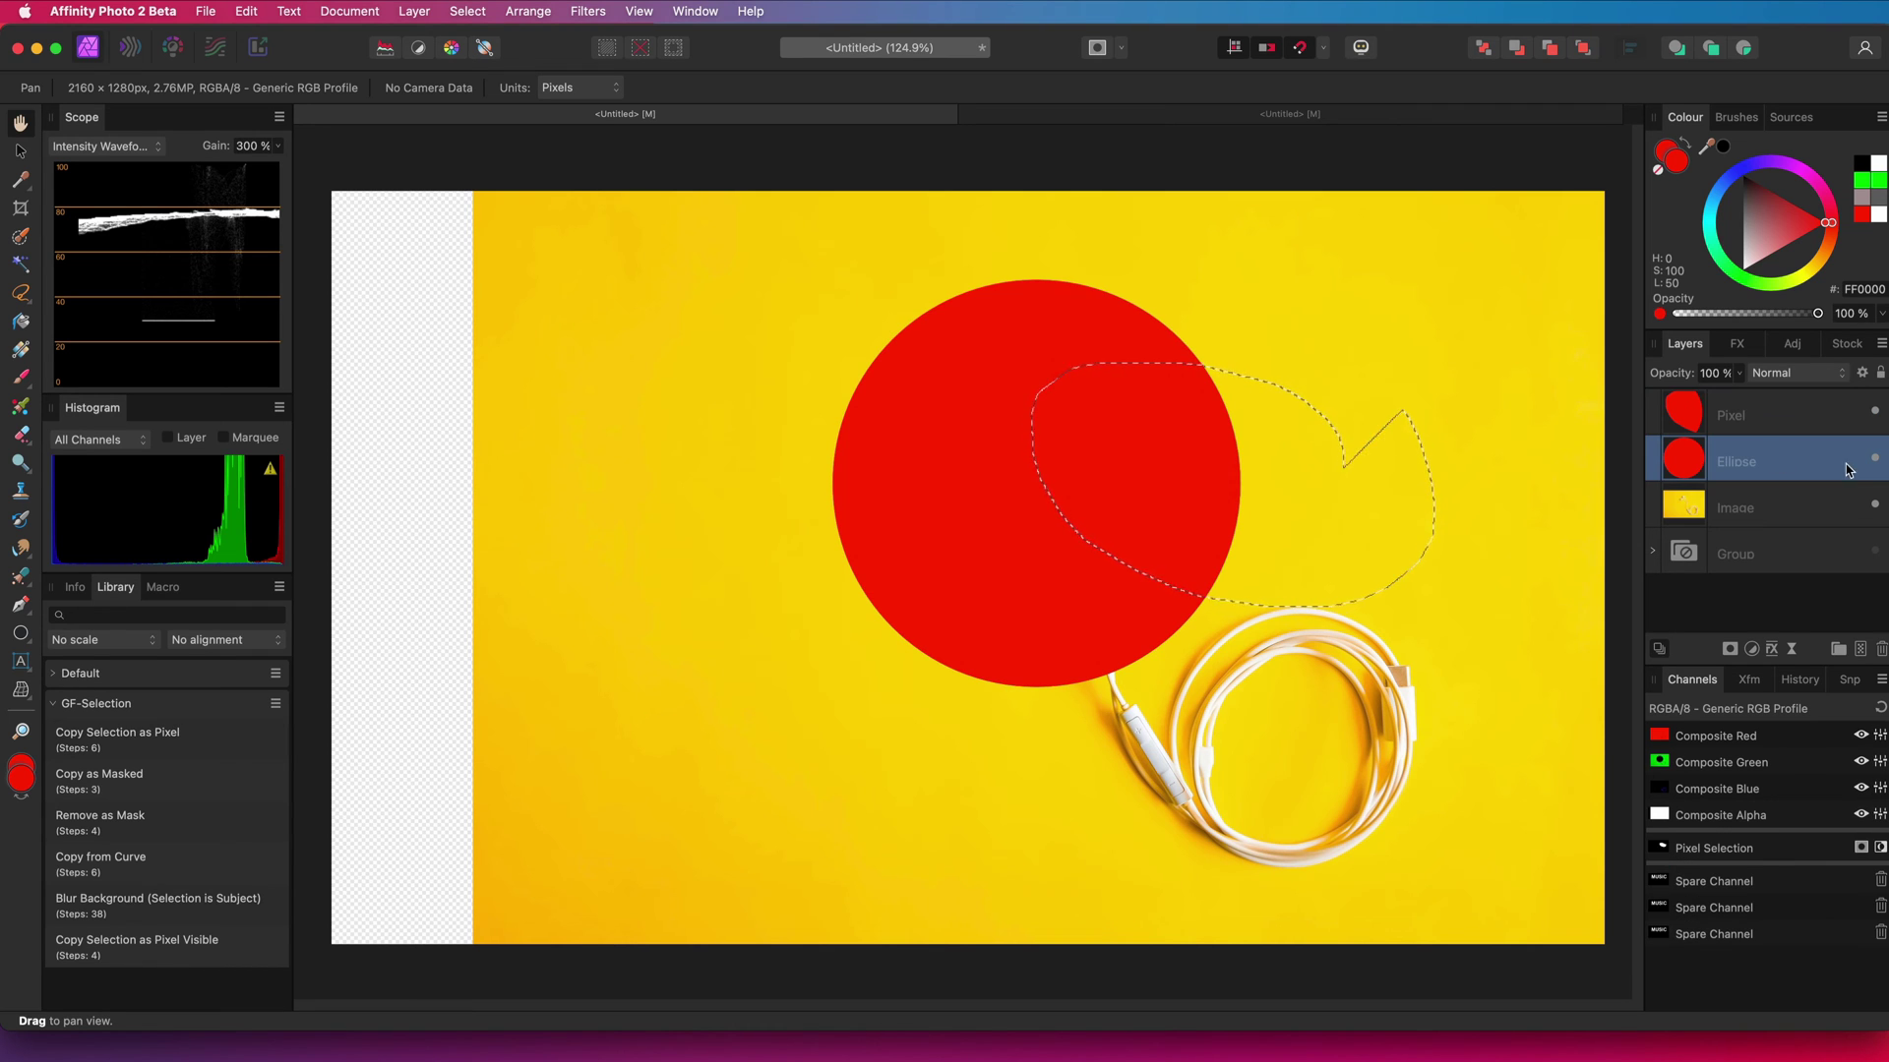
click(1874, 460)
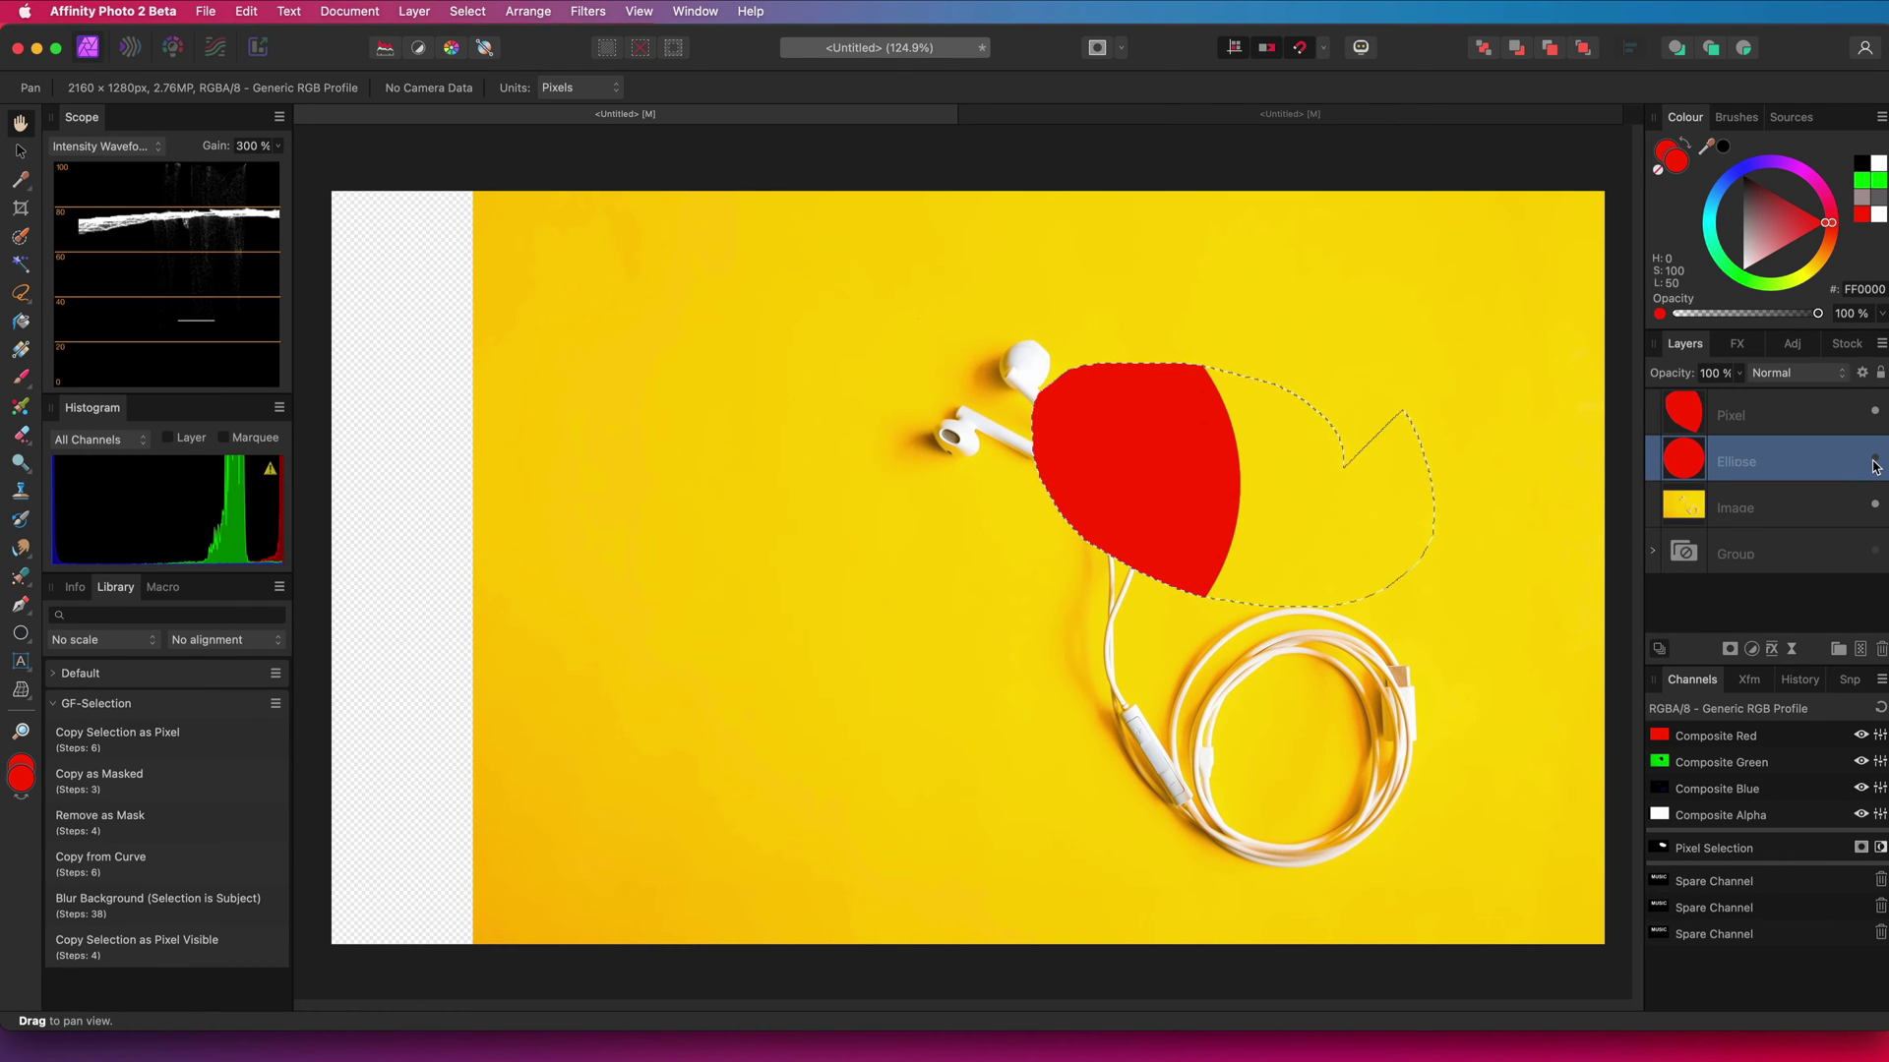
Deselect the area and delete both the copied Pixel layer and the Ellipse layer.
key(super+d)
click(1769, 431)
click(1882, 651)
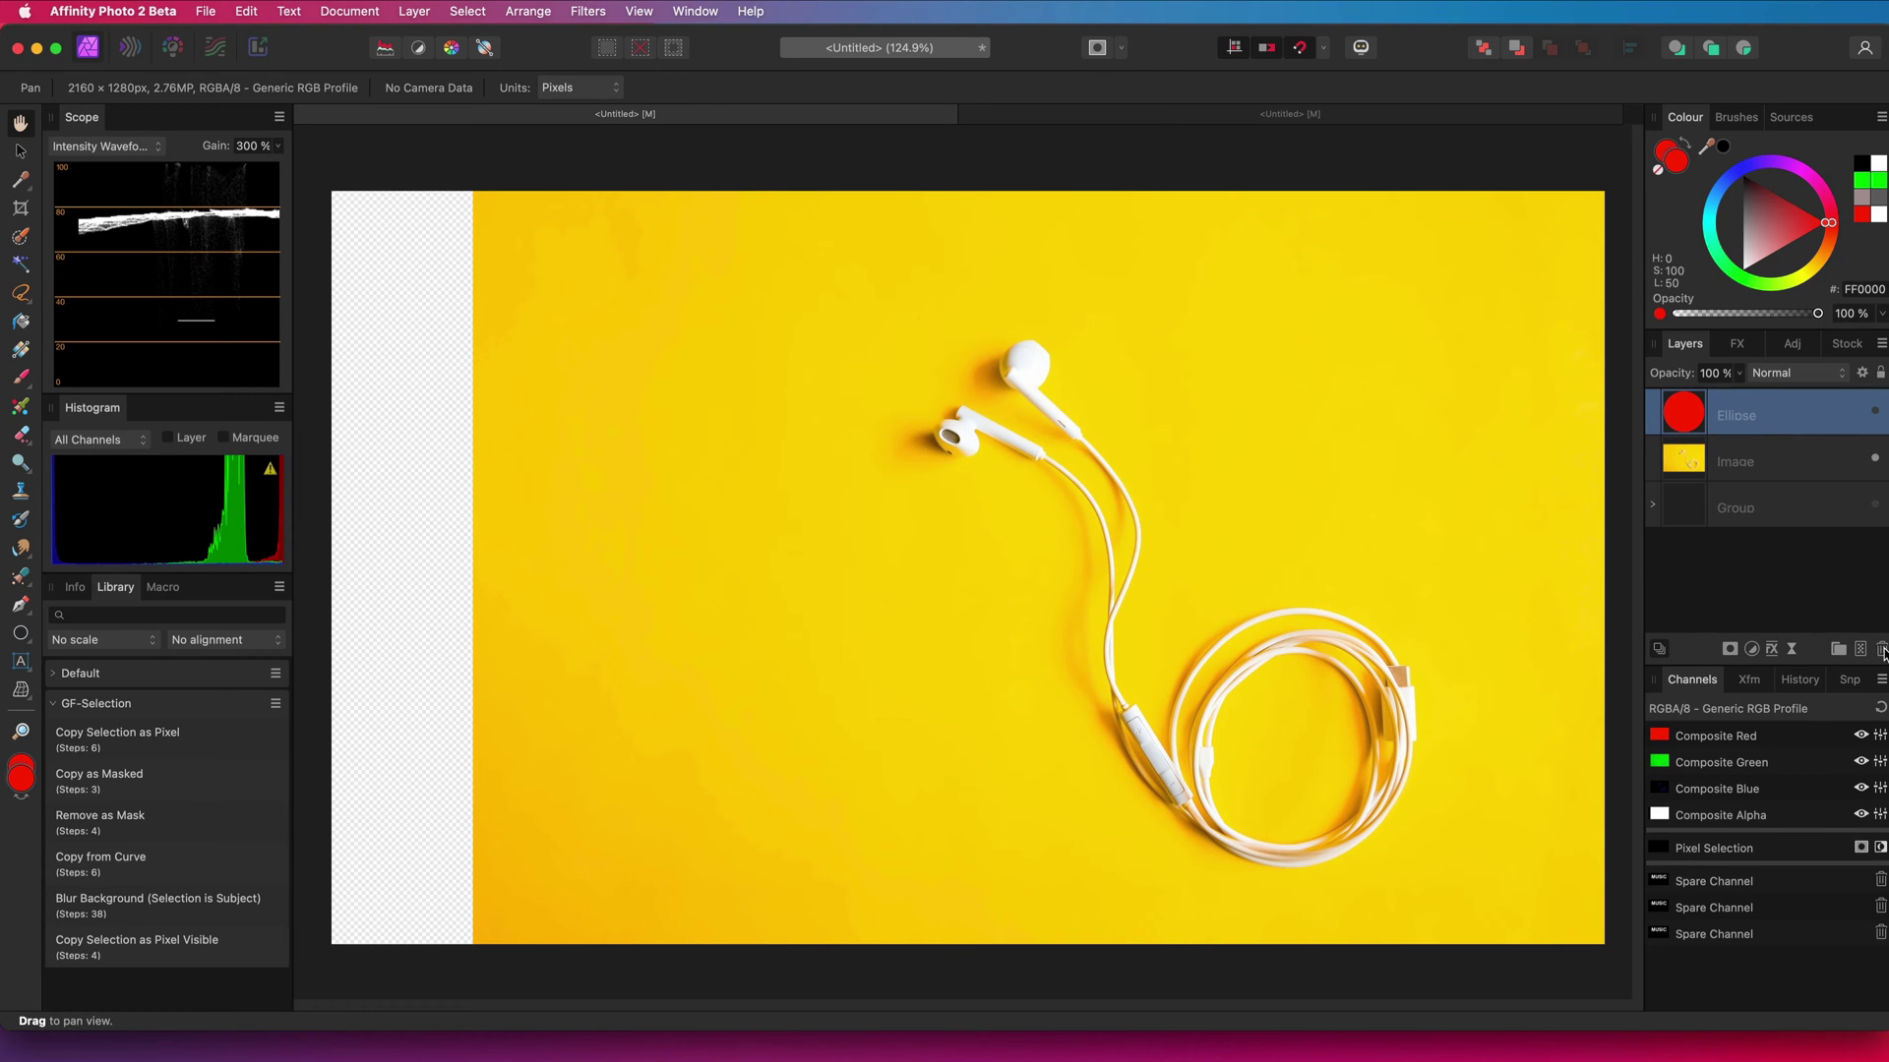
click(1882, 652)
Copy a narrow full-height strip at the photo's left edge with Copy Selection as Pixel, and stretch it over the transparent area.
key(m)
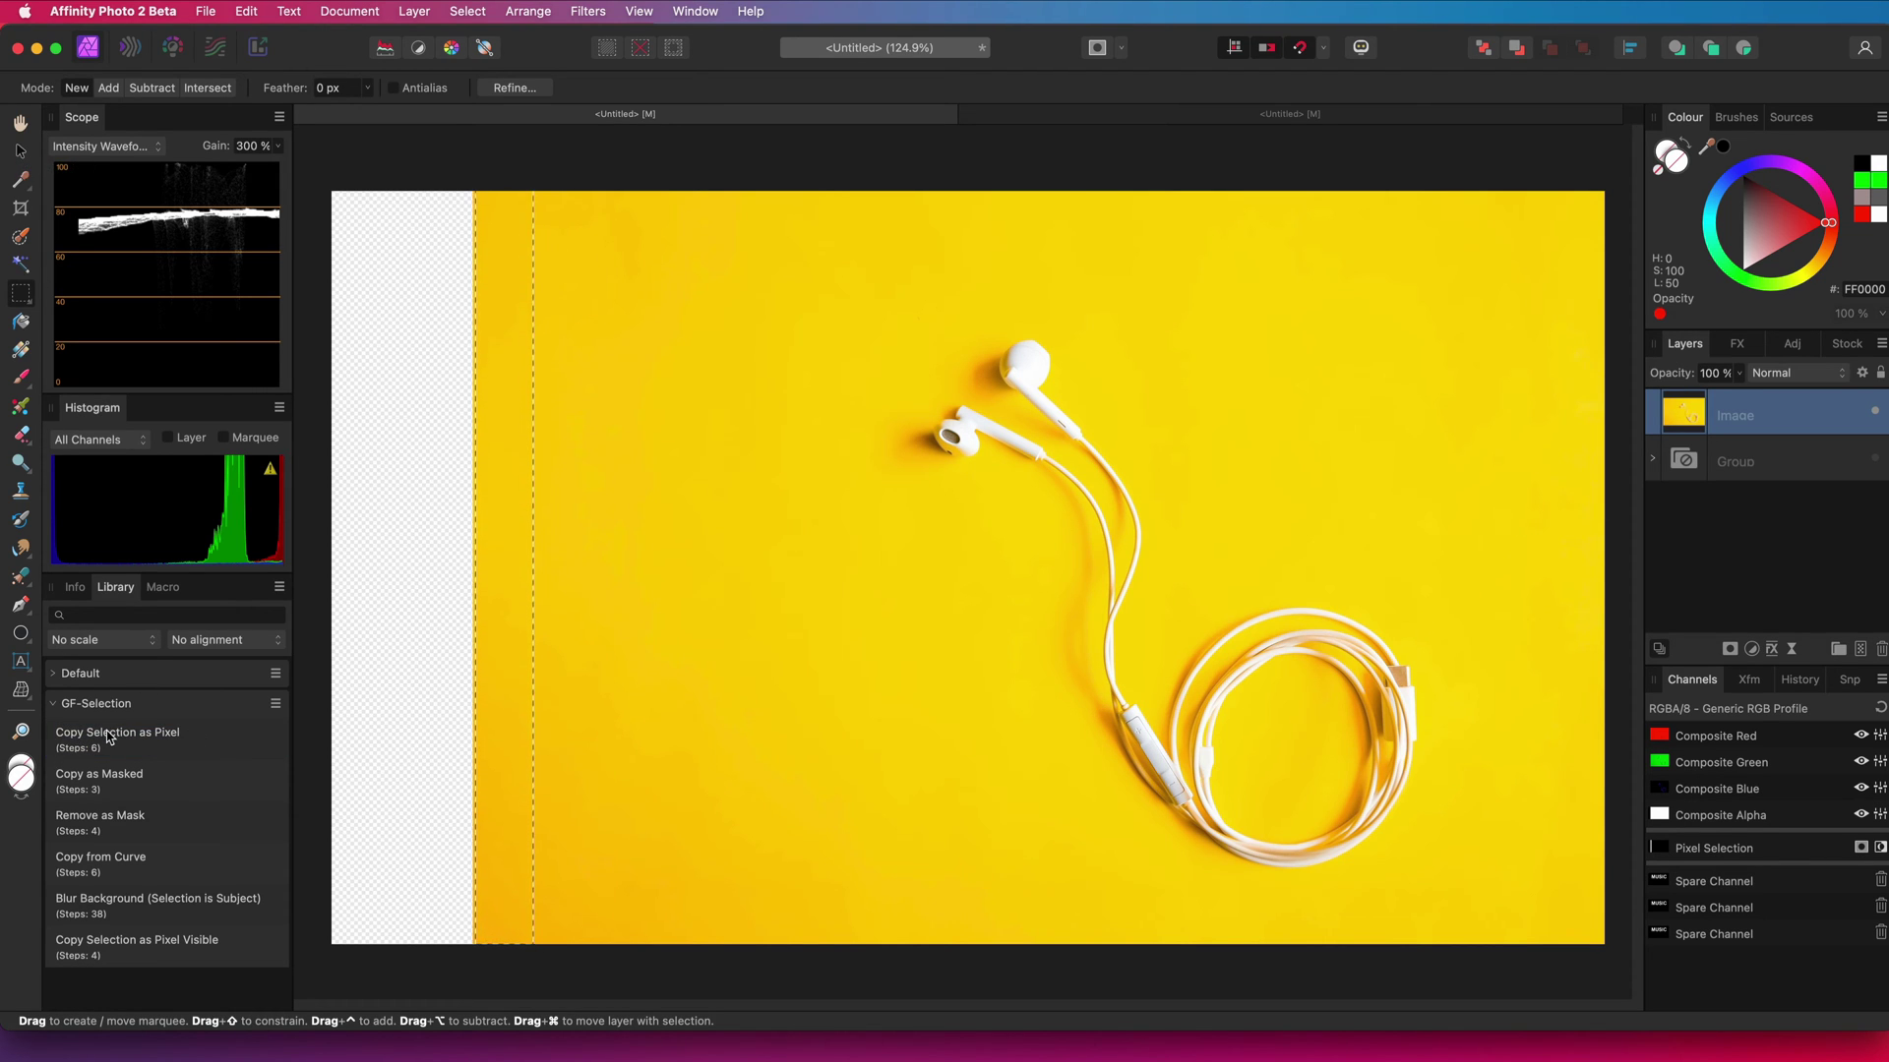
click(108, 738)
click(21, 153)
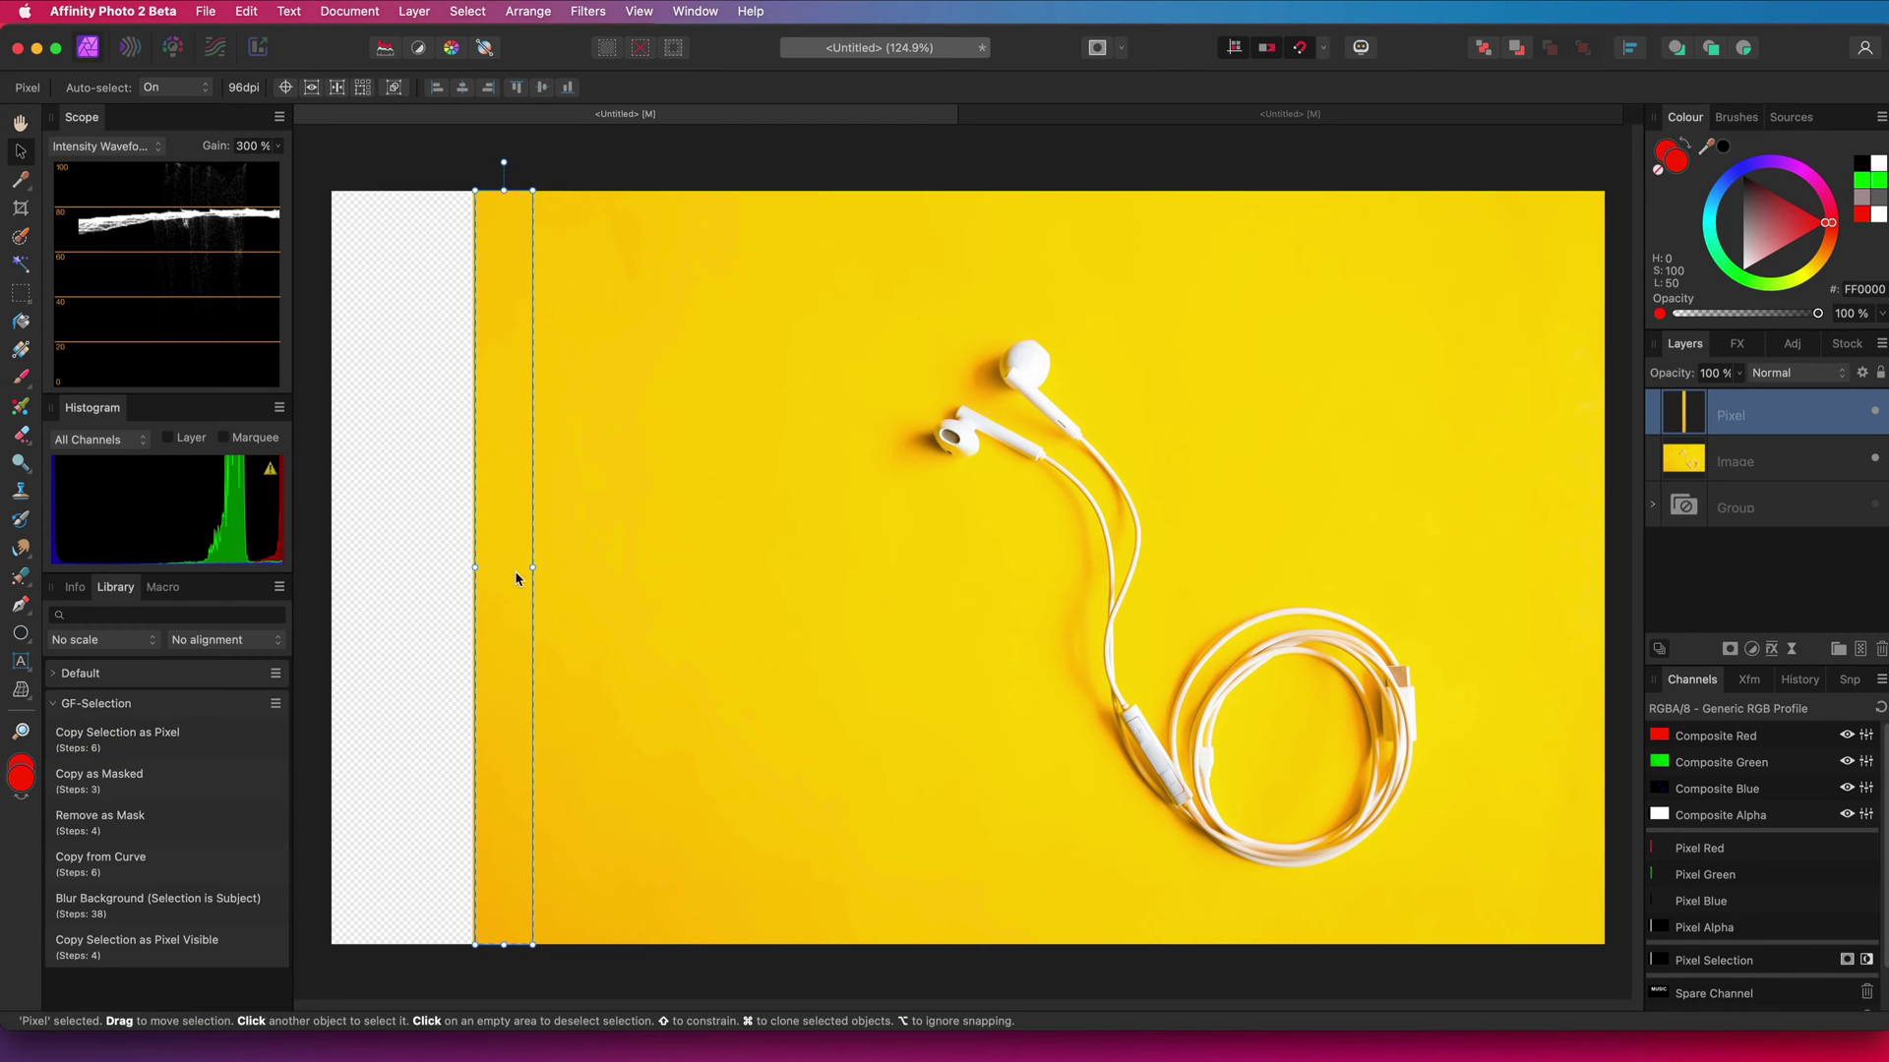
drag(462, 568, 346, 568)
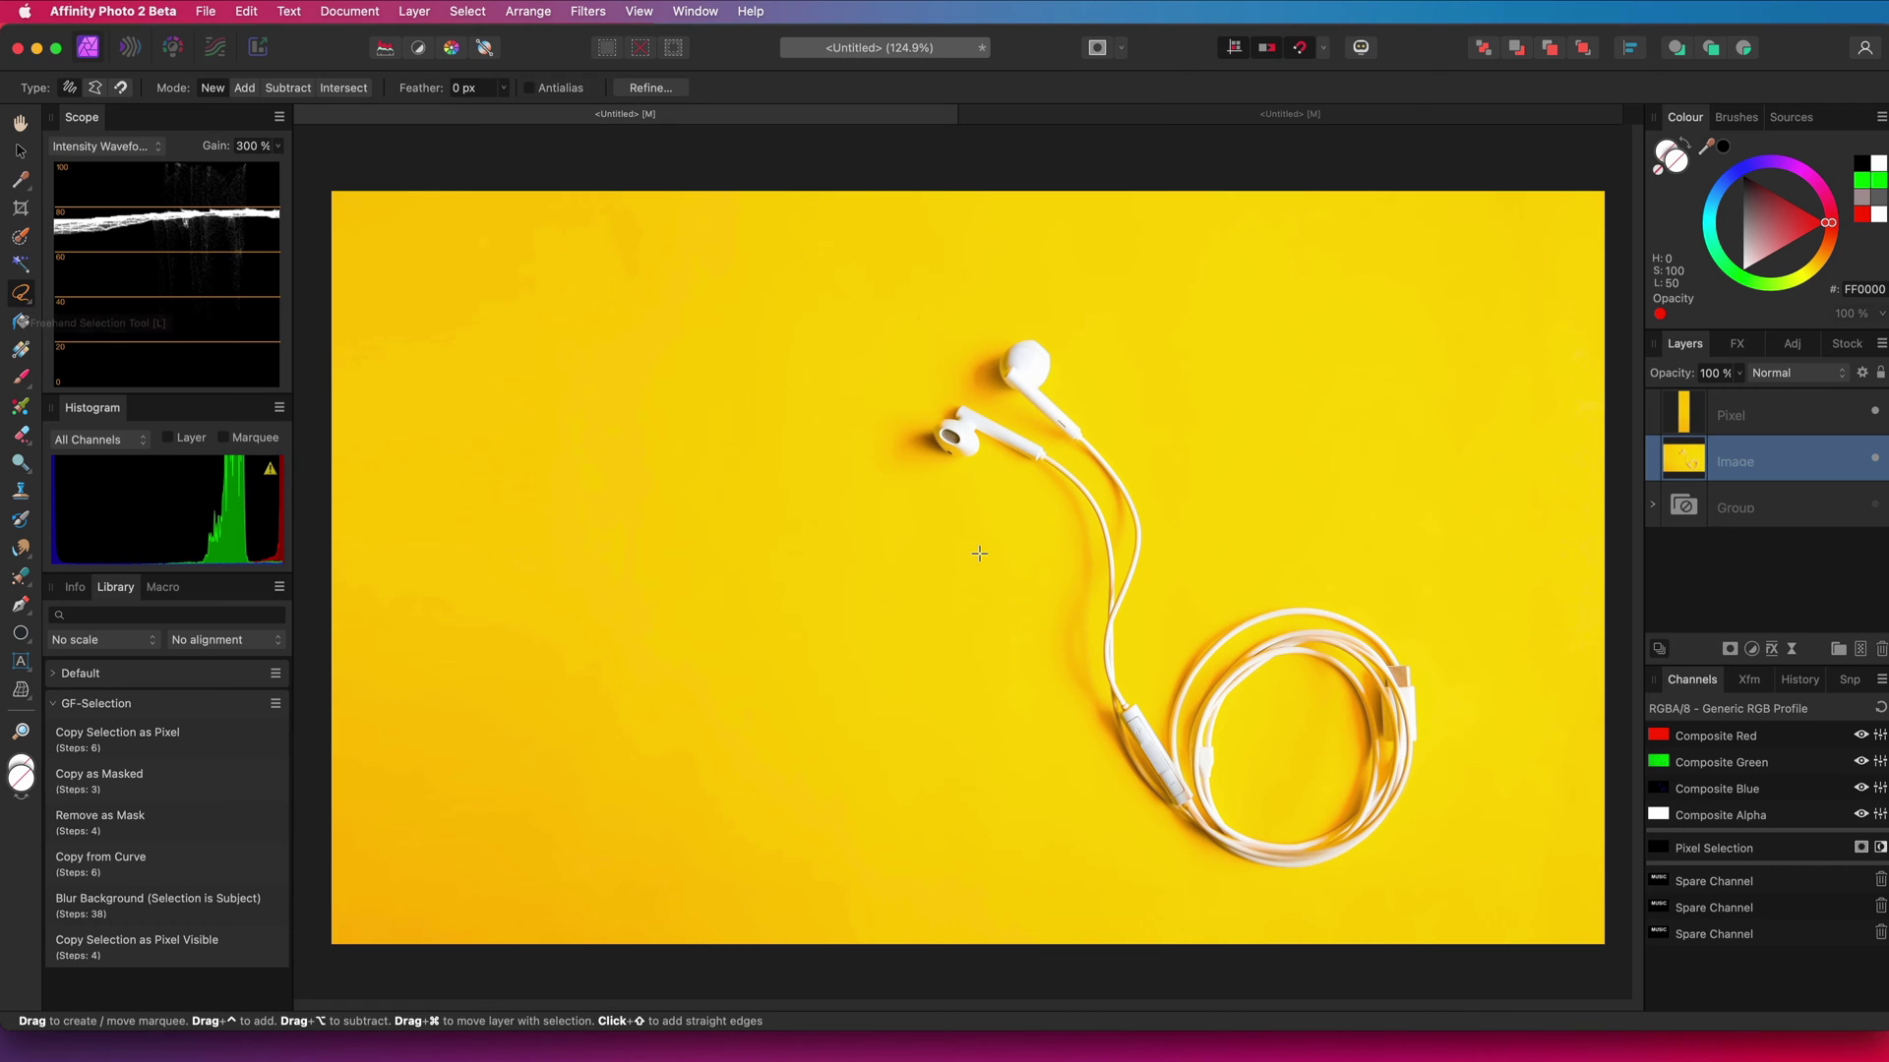
Draw a freehand selection around the earbuds on the Image layer and run the Copy as Masked macro.
drag(980, 555, 979, 555)
click(150, 790)
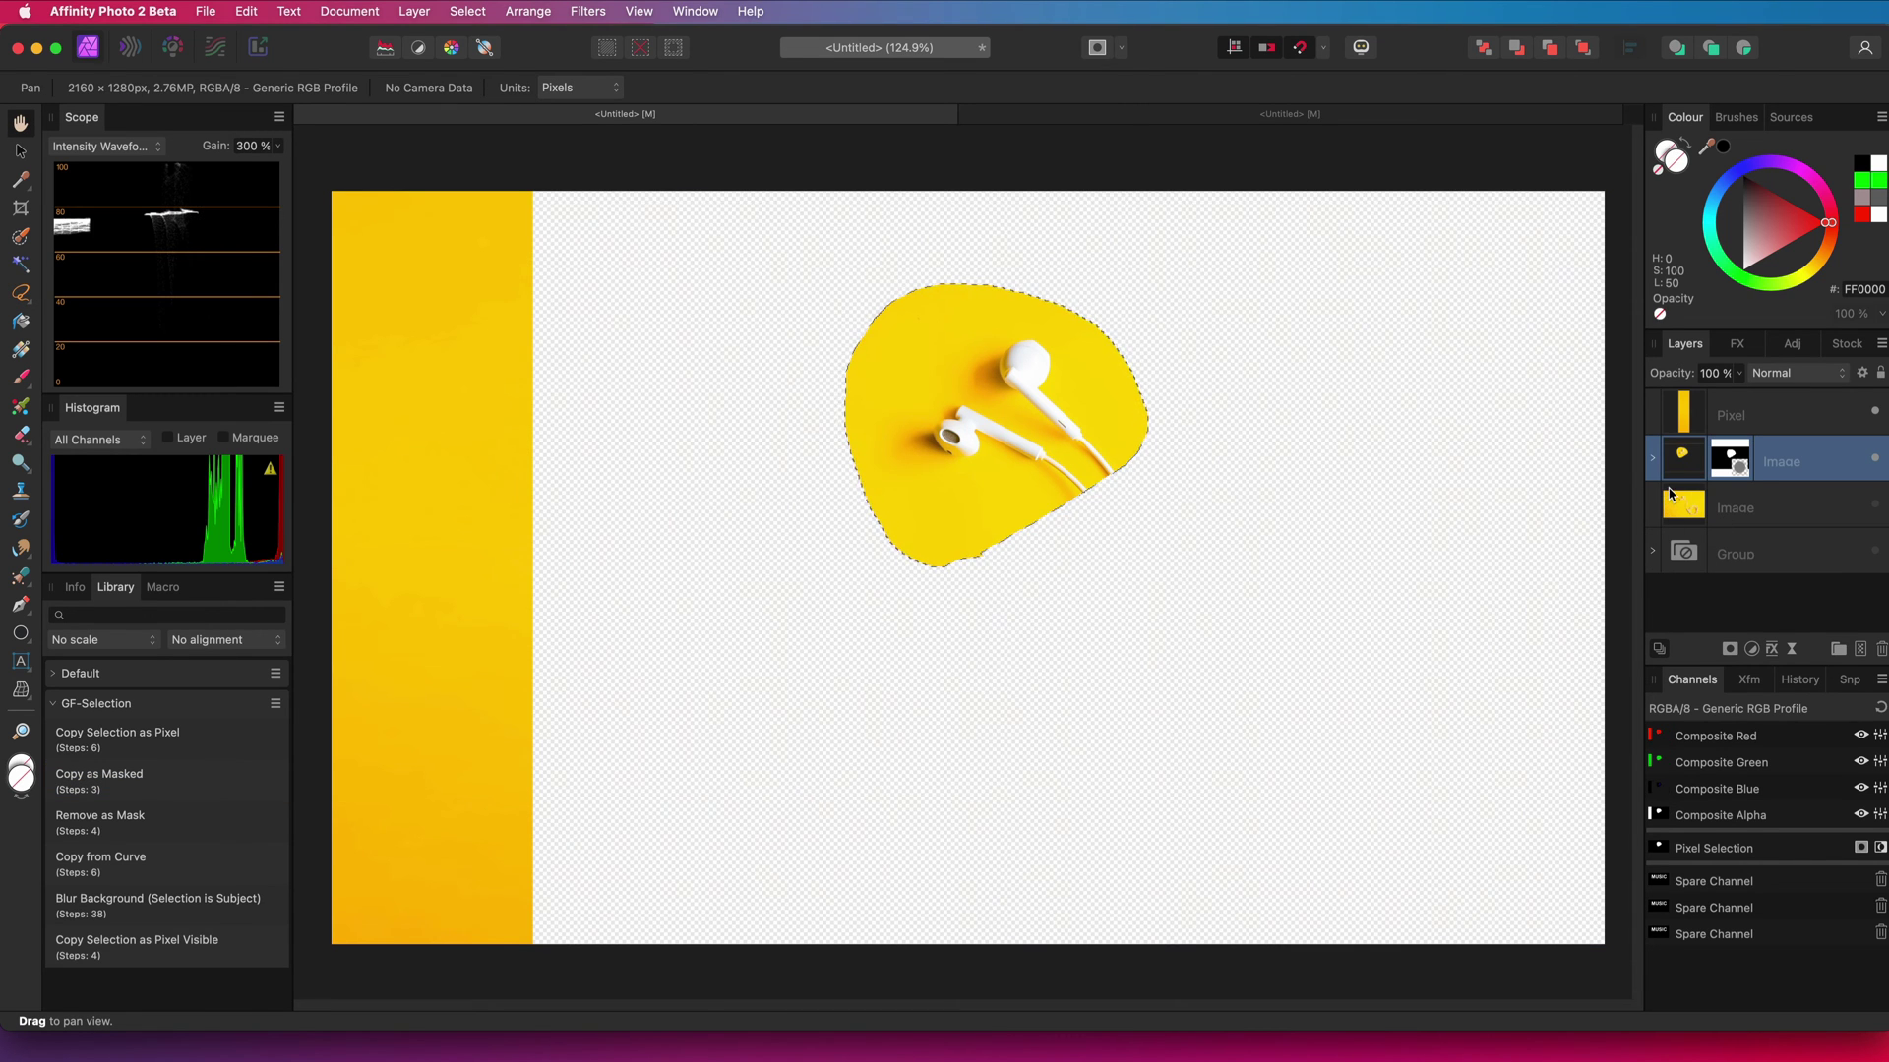
Paint white on the masked copy's mask along the earbud cables to reveal more of them.
click(1654, 459)
click(1692, 506)
key(b)
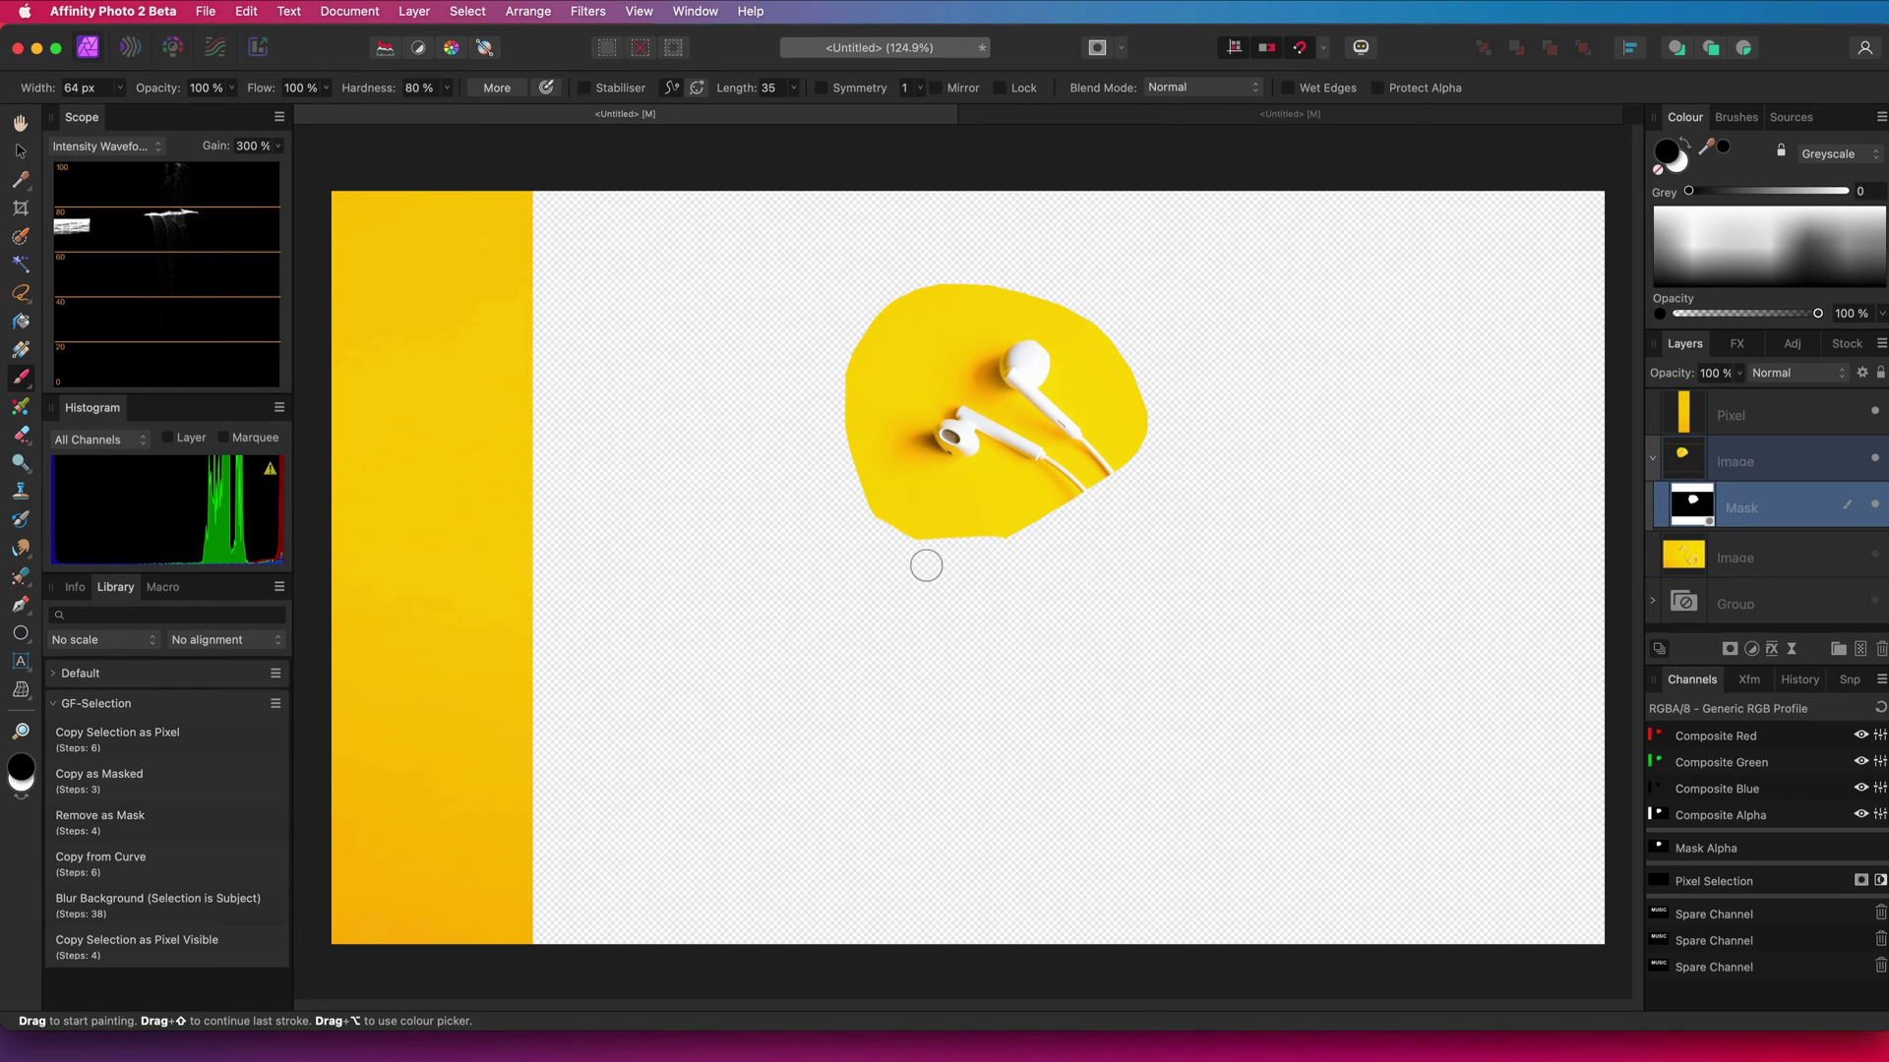
mouse_move(1069, 492)
mouse_down()
mouse_move(1133, 538)
mouse_move(1100, 454)
mouse_move(1131, 600)
mouse_up()
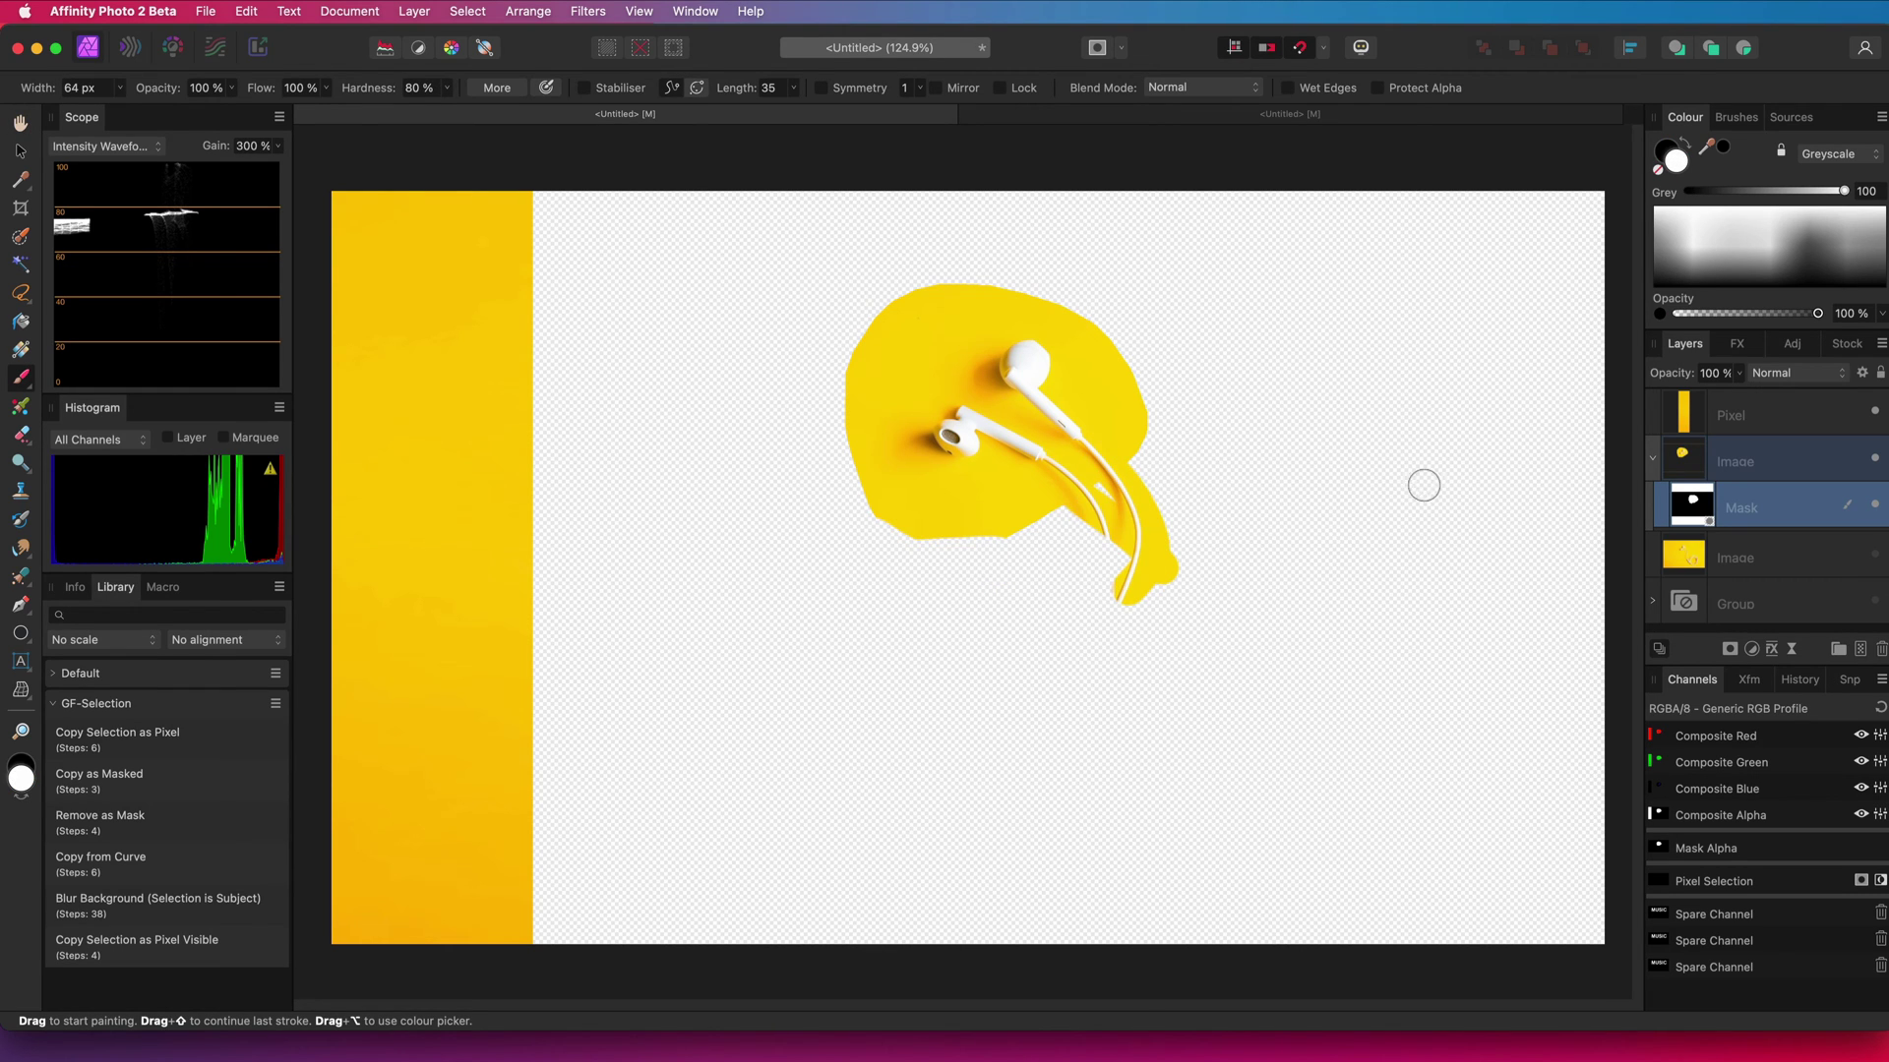
Delete the masked earbuds copy and show the original Image layer.
click(1709, 462)
key(Delete)
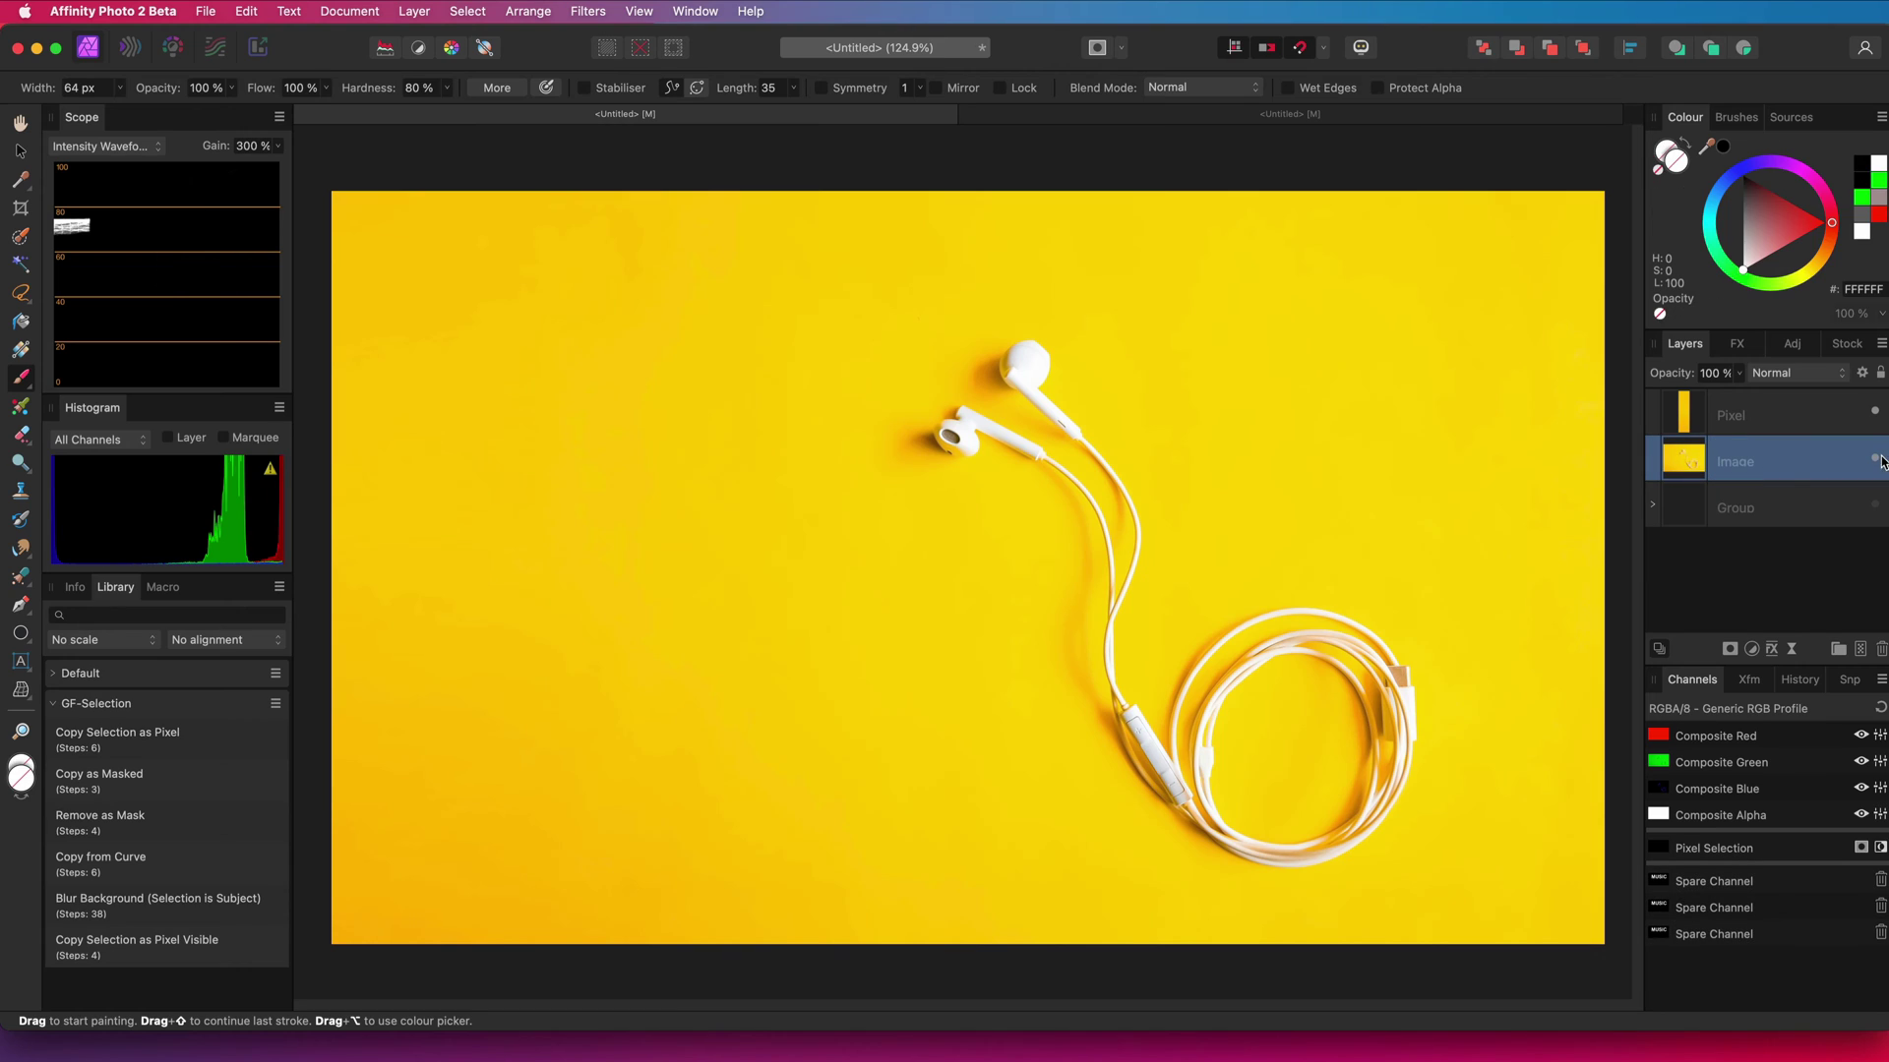
Mask a freehand selection around the earbuds out of the Image layer with the Remove as Mask macro, and undo it.
key(l)
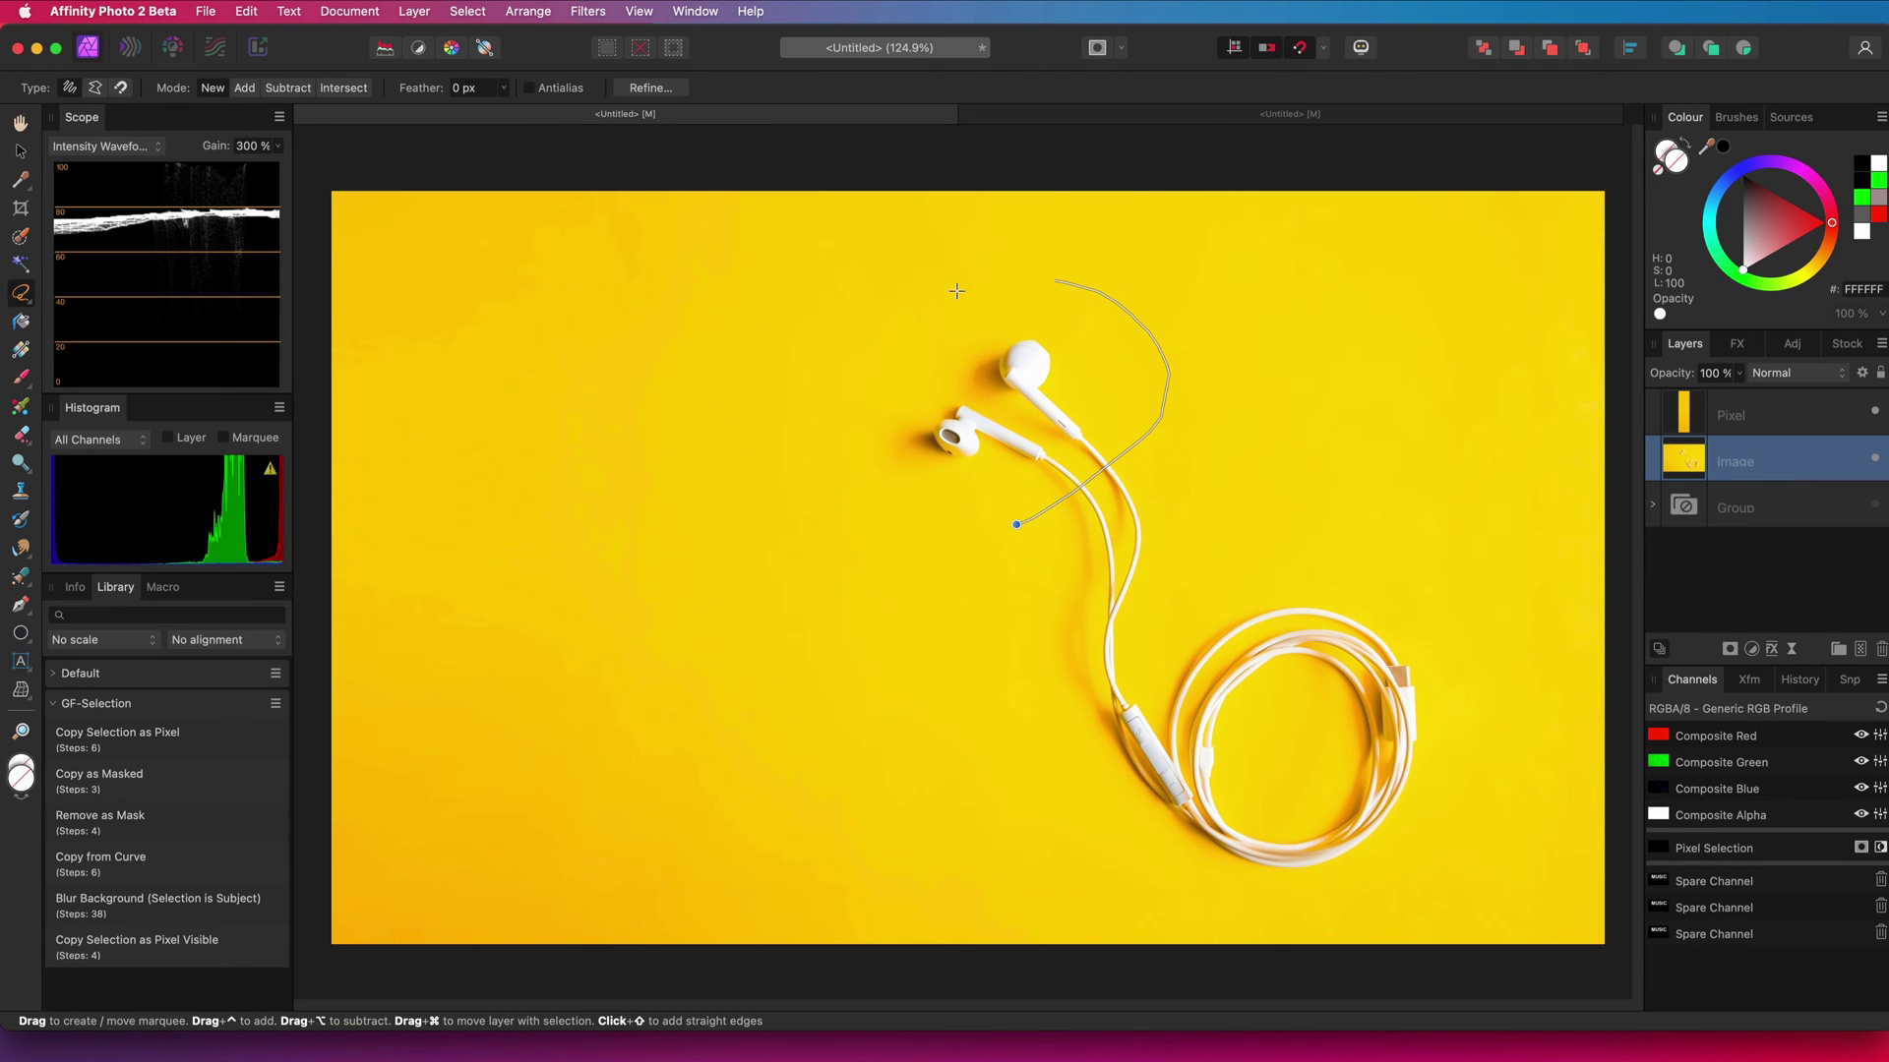
drag(1019, 526, 1017, 523)
click(162, 832)
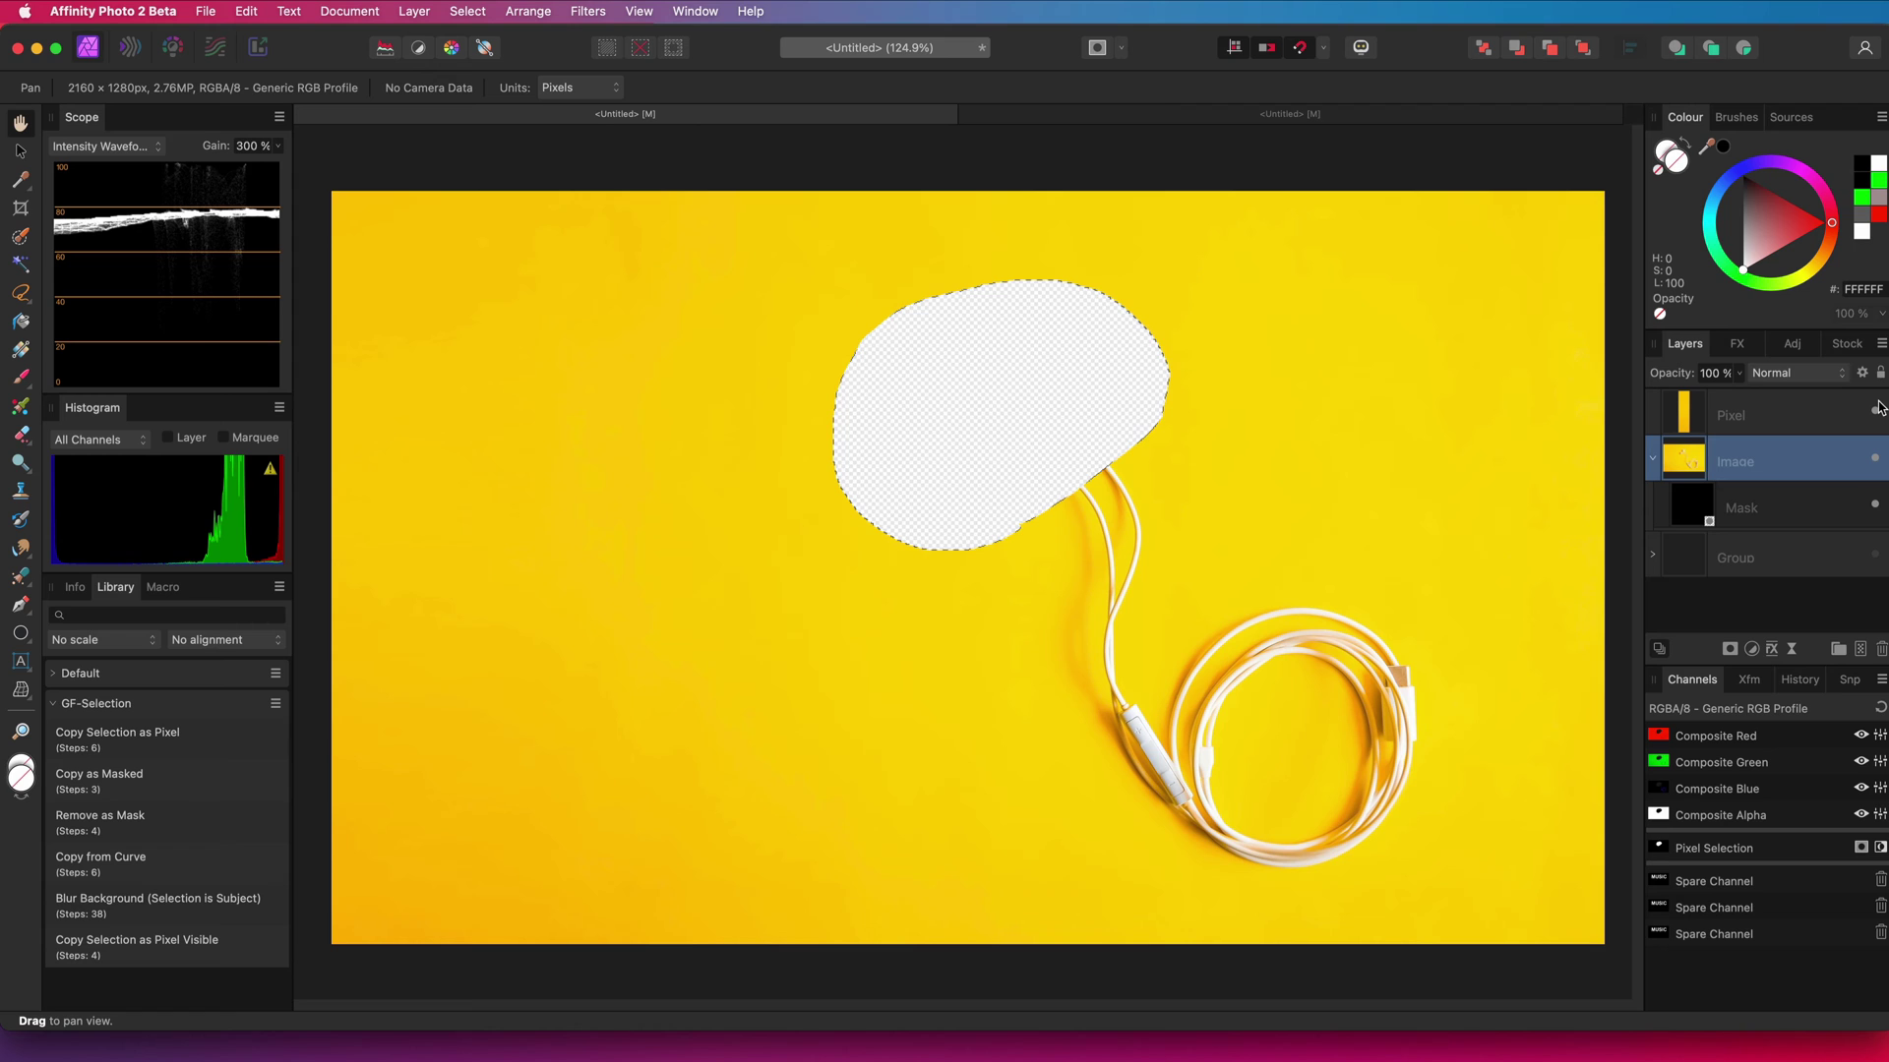
key(super+z)
key(super+z)
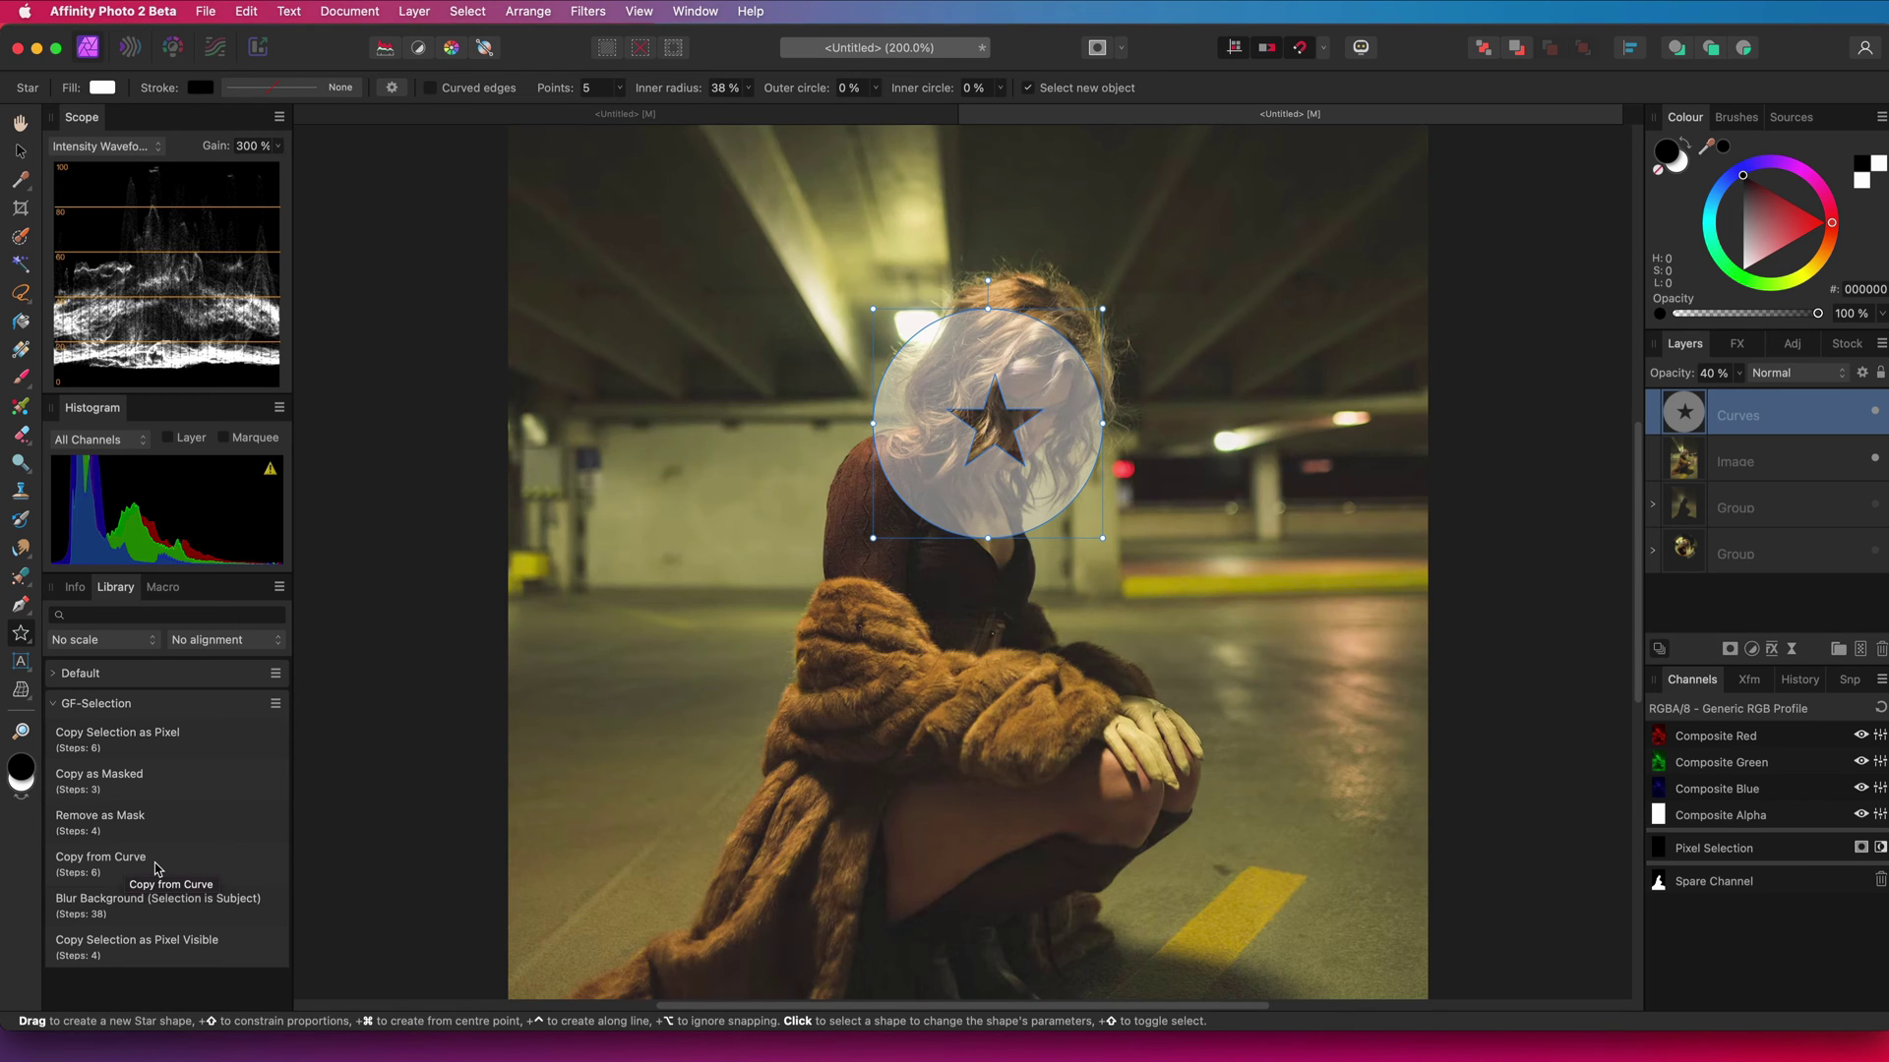
Run the Copy from Curve macro on the circle with the star cut-out, and toggle the Image layer to check the copy.
click(154, 870)
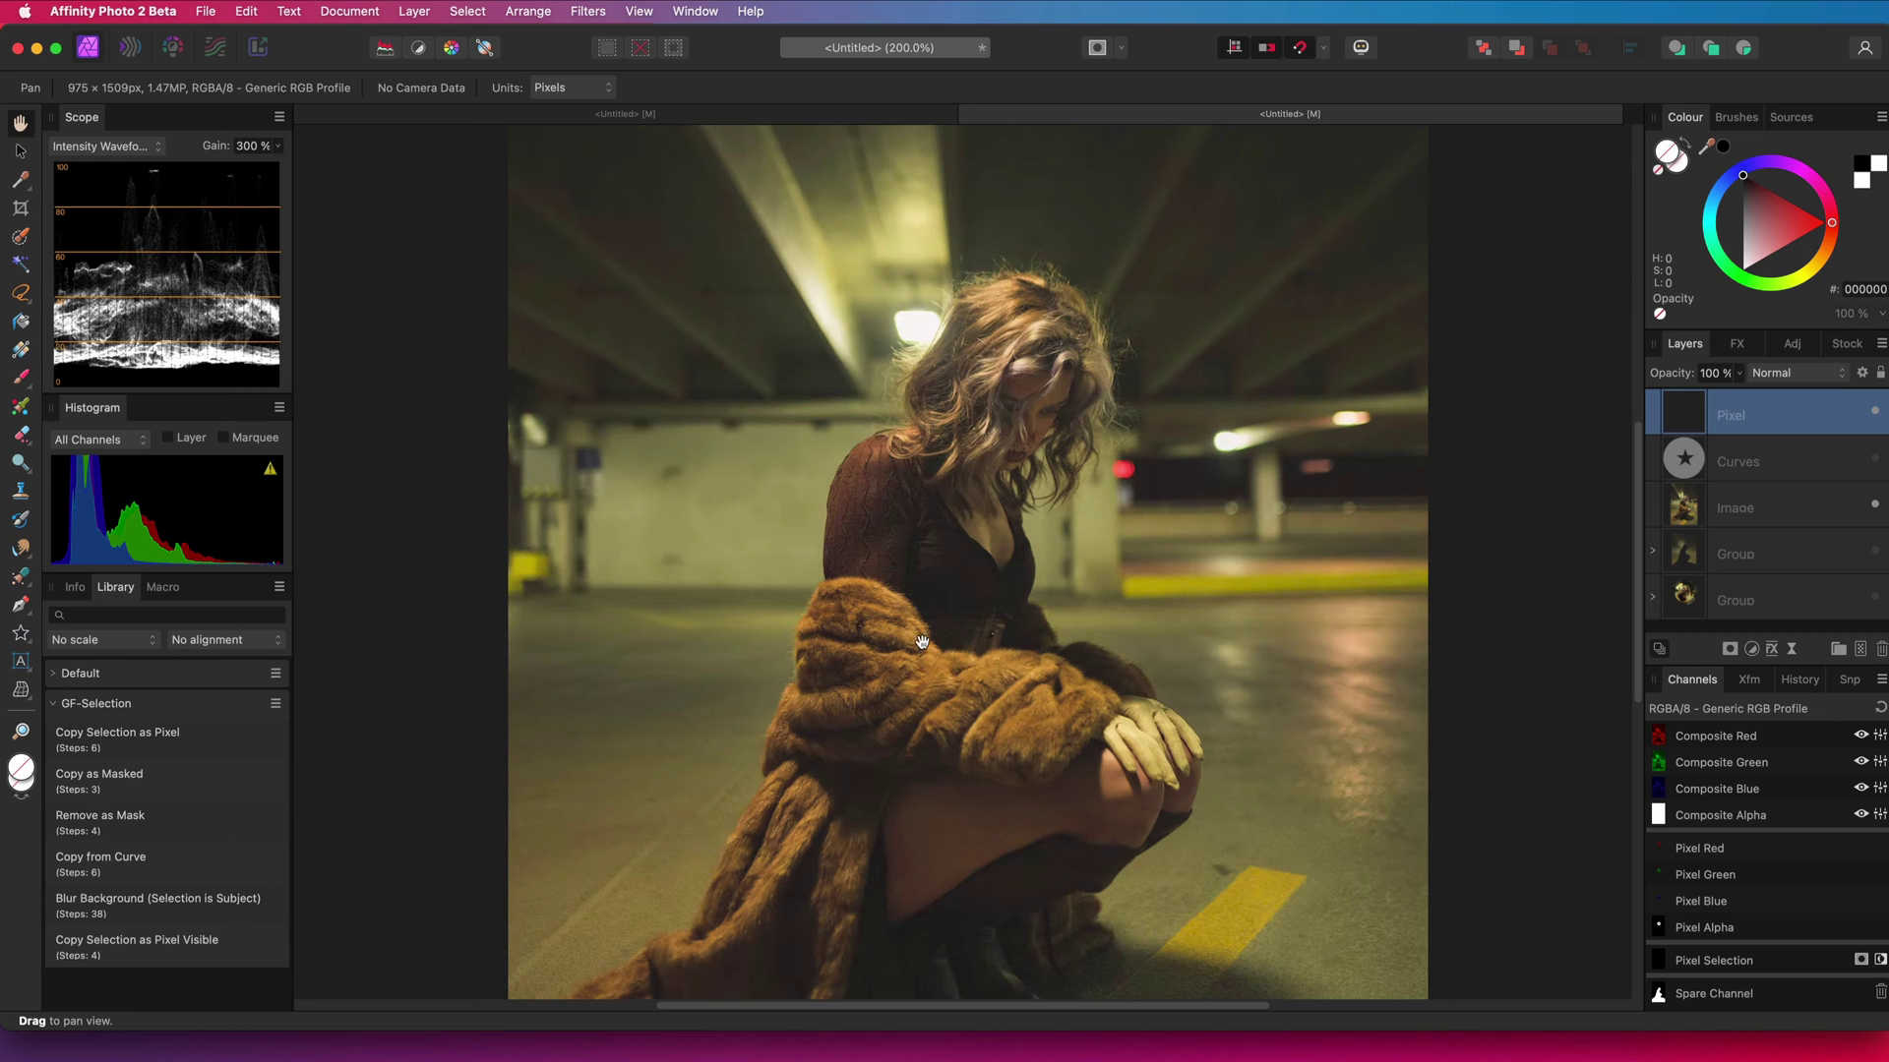
click(1877, 506)
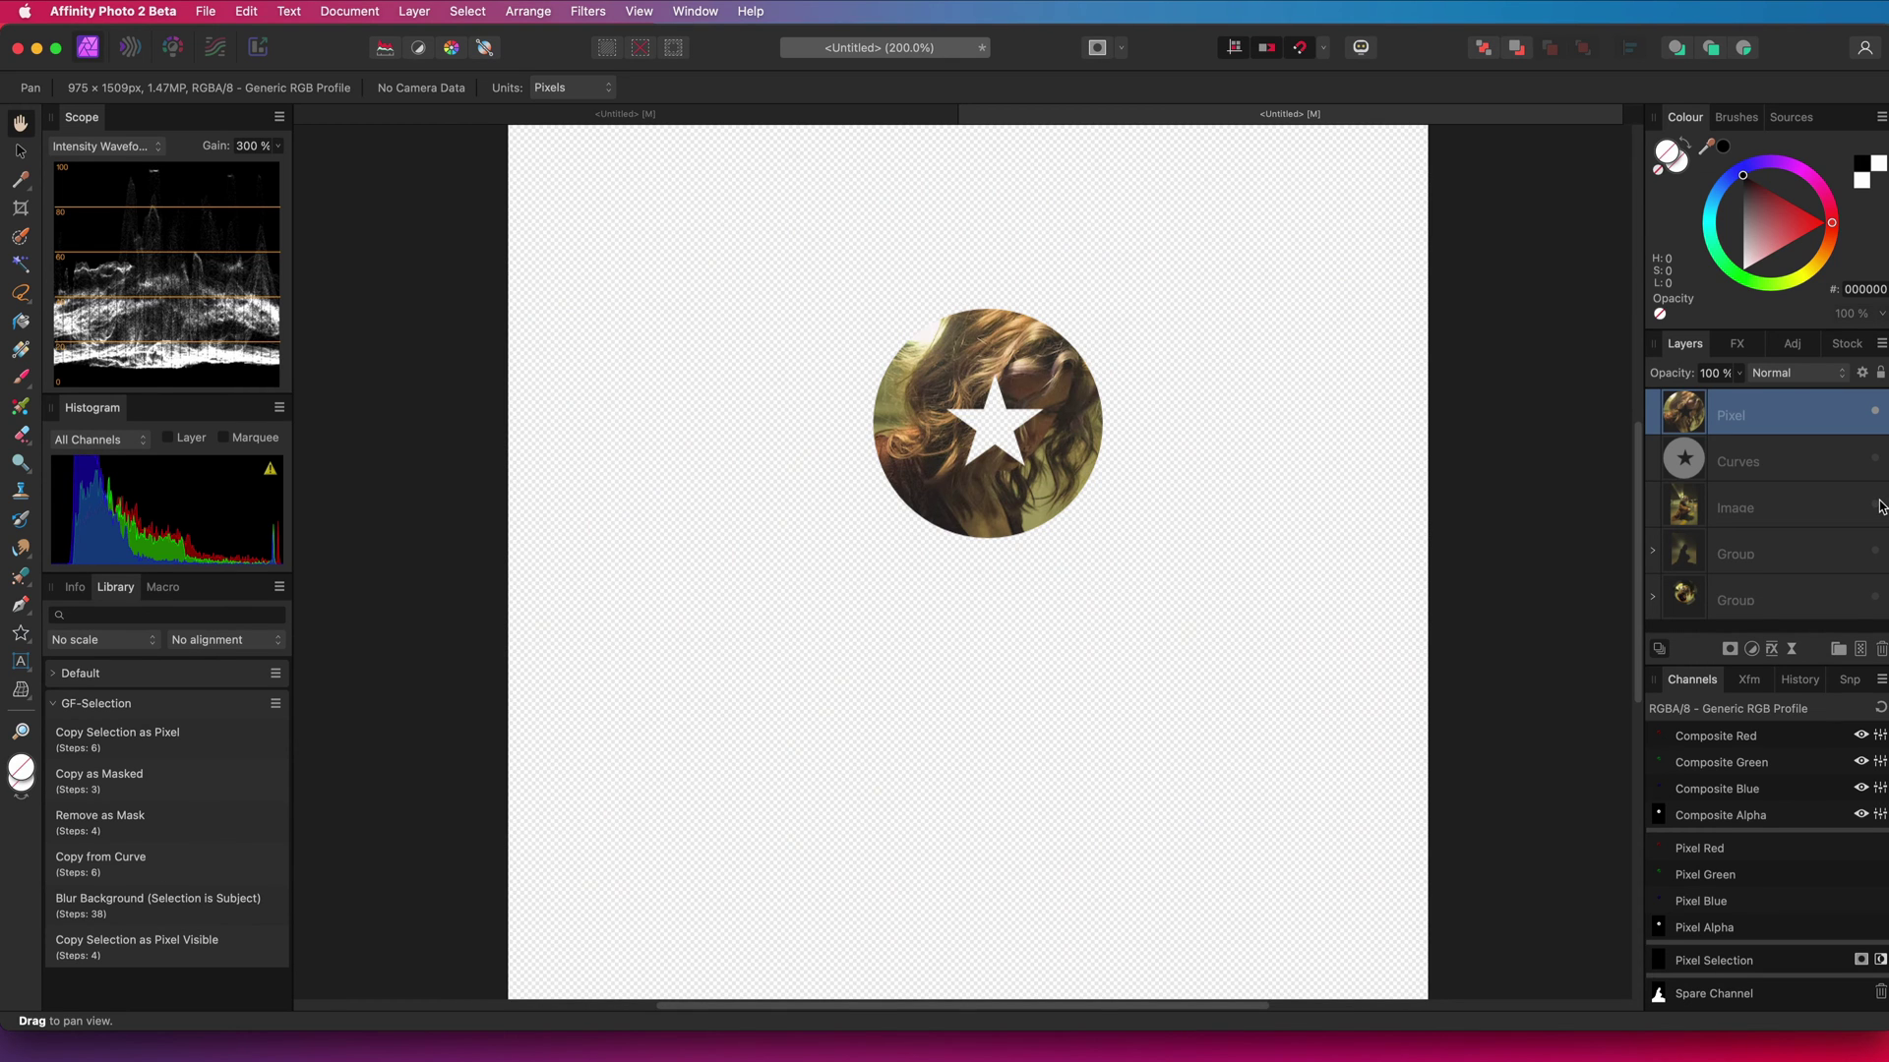
click(1875, 505)
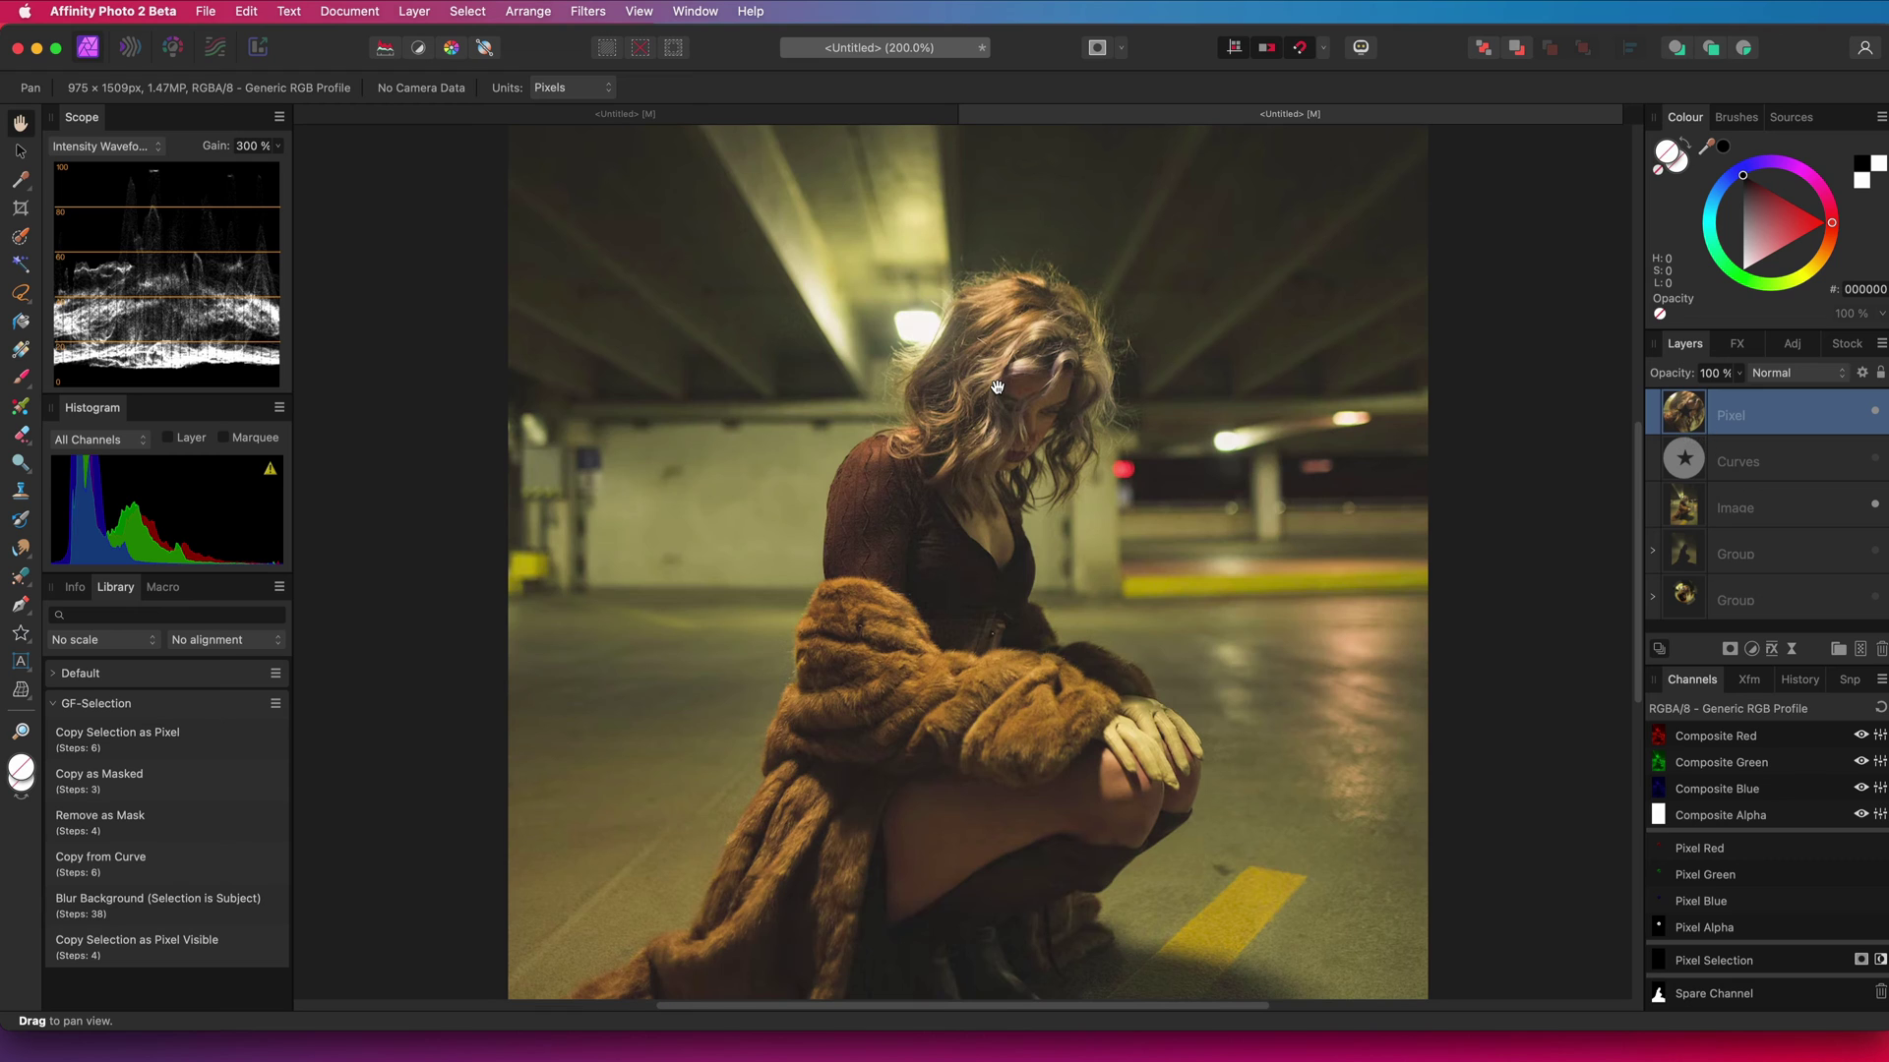
Enlarge the copied star-circle pixel layer to about two and a half times its size and set its blend mode to Lighten.
key(v)
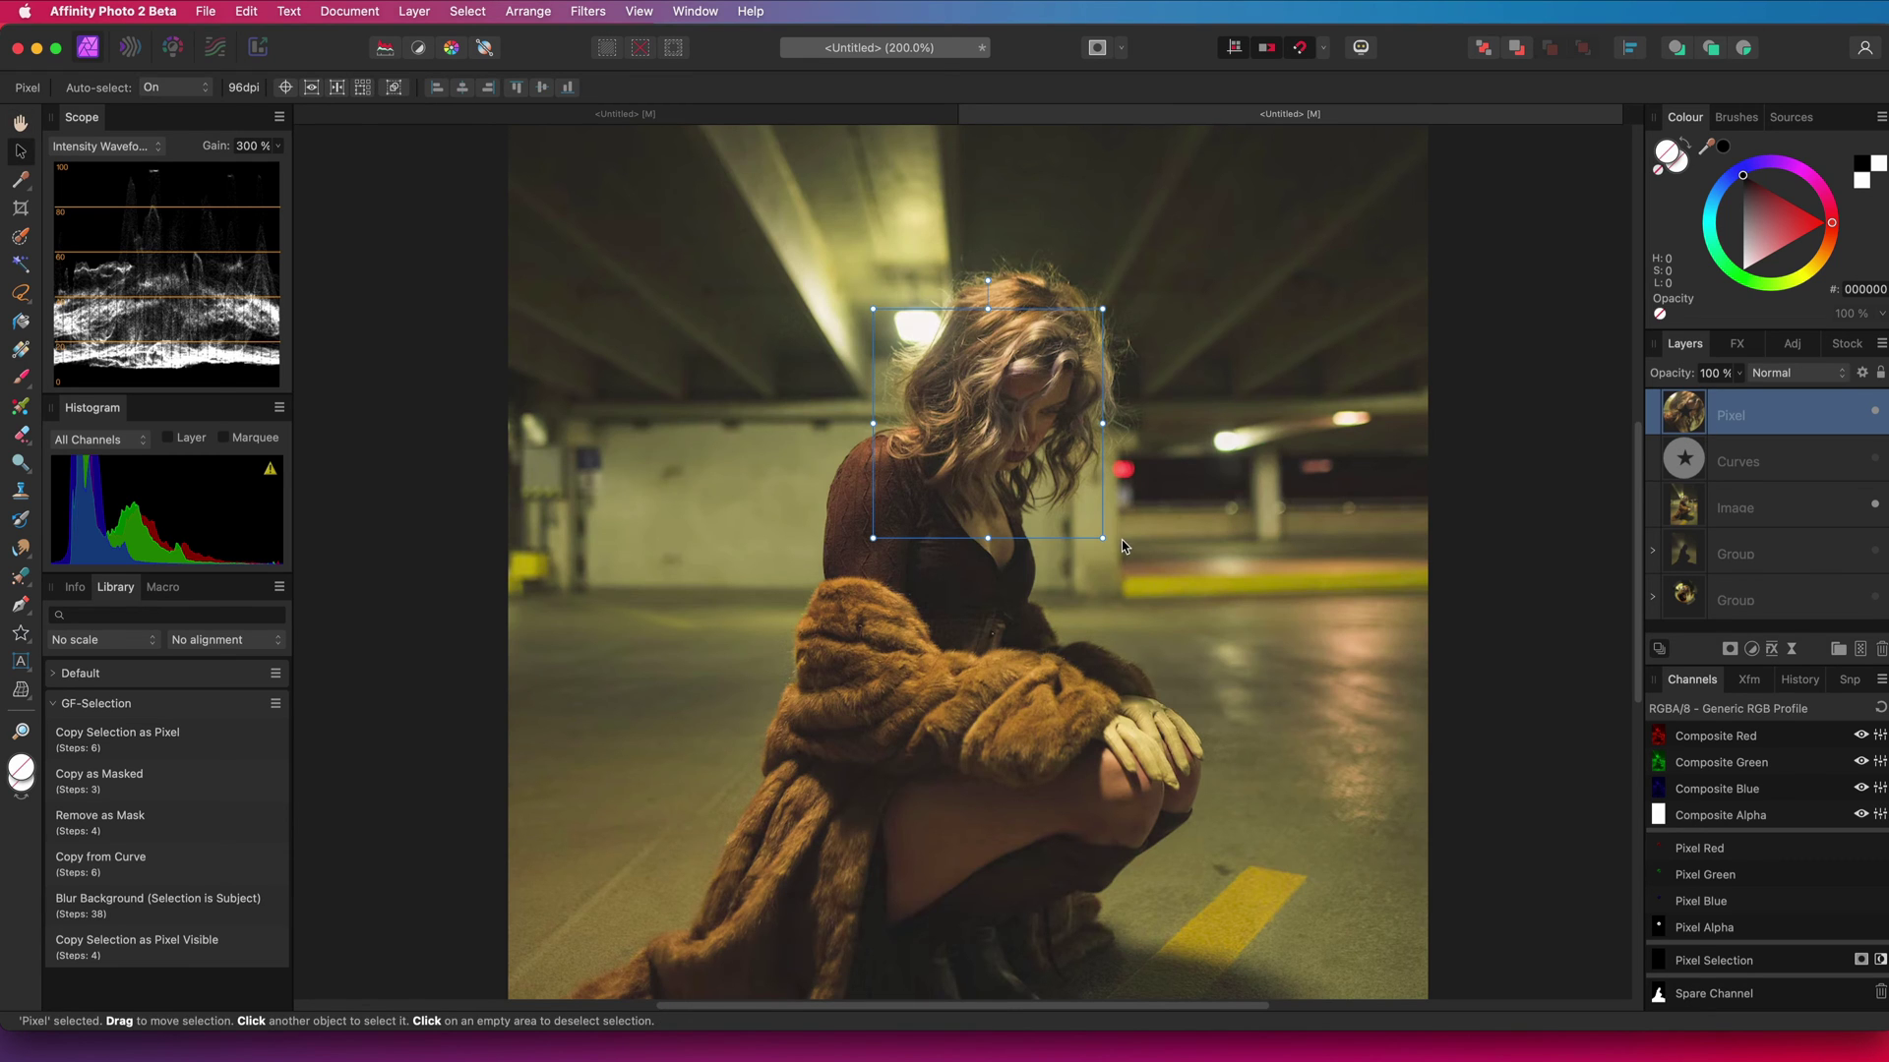
drag(1102, 538, 1285, 695)
click(1795, 373)
click(1796, 519)
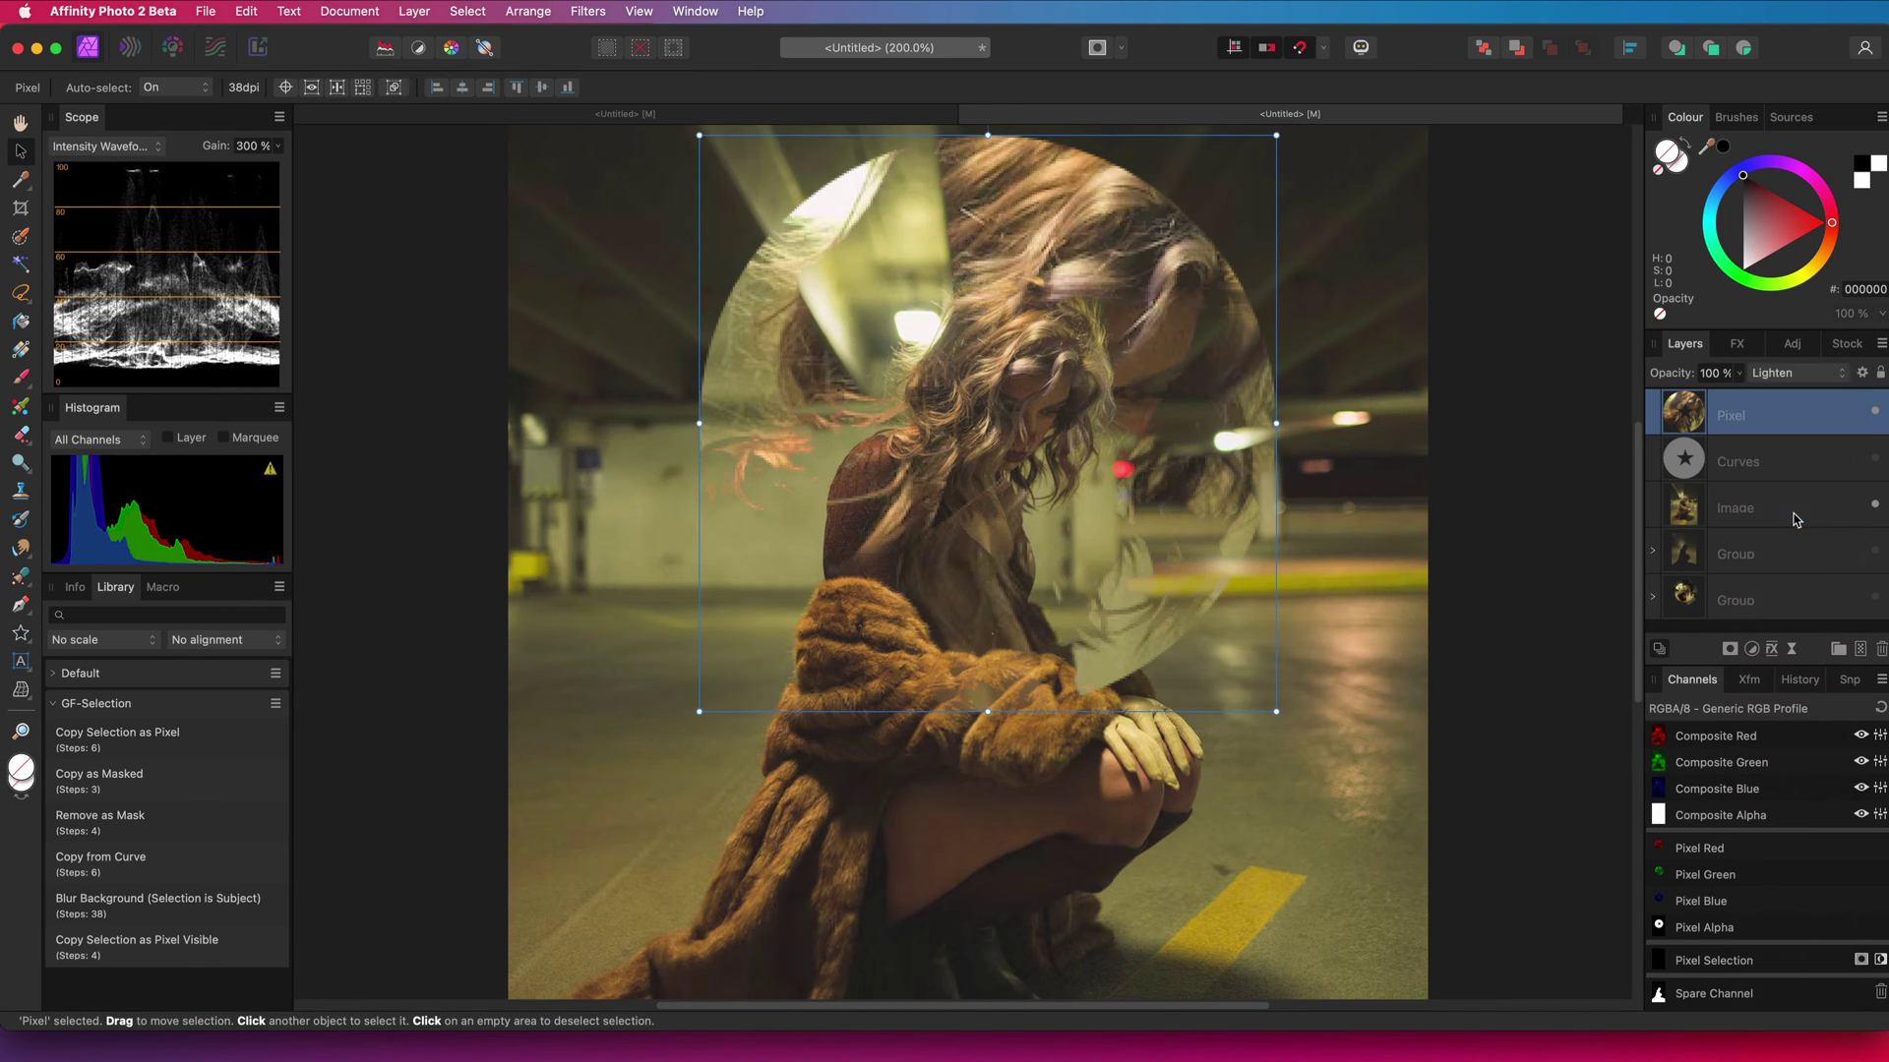
Show the Curves layer and run the Copy from Curve macro on it again to make a second pixel copy.
key(h)
click(1875, 457)
click(1684, 461)
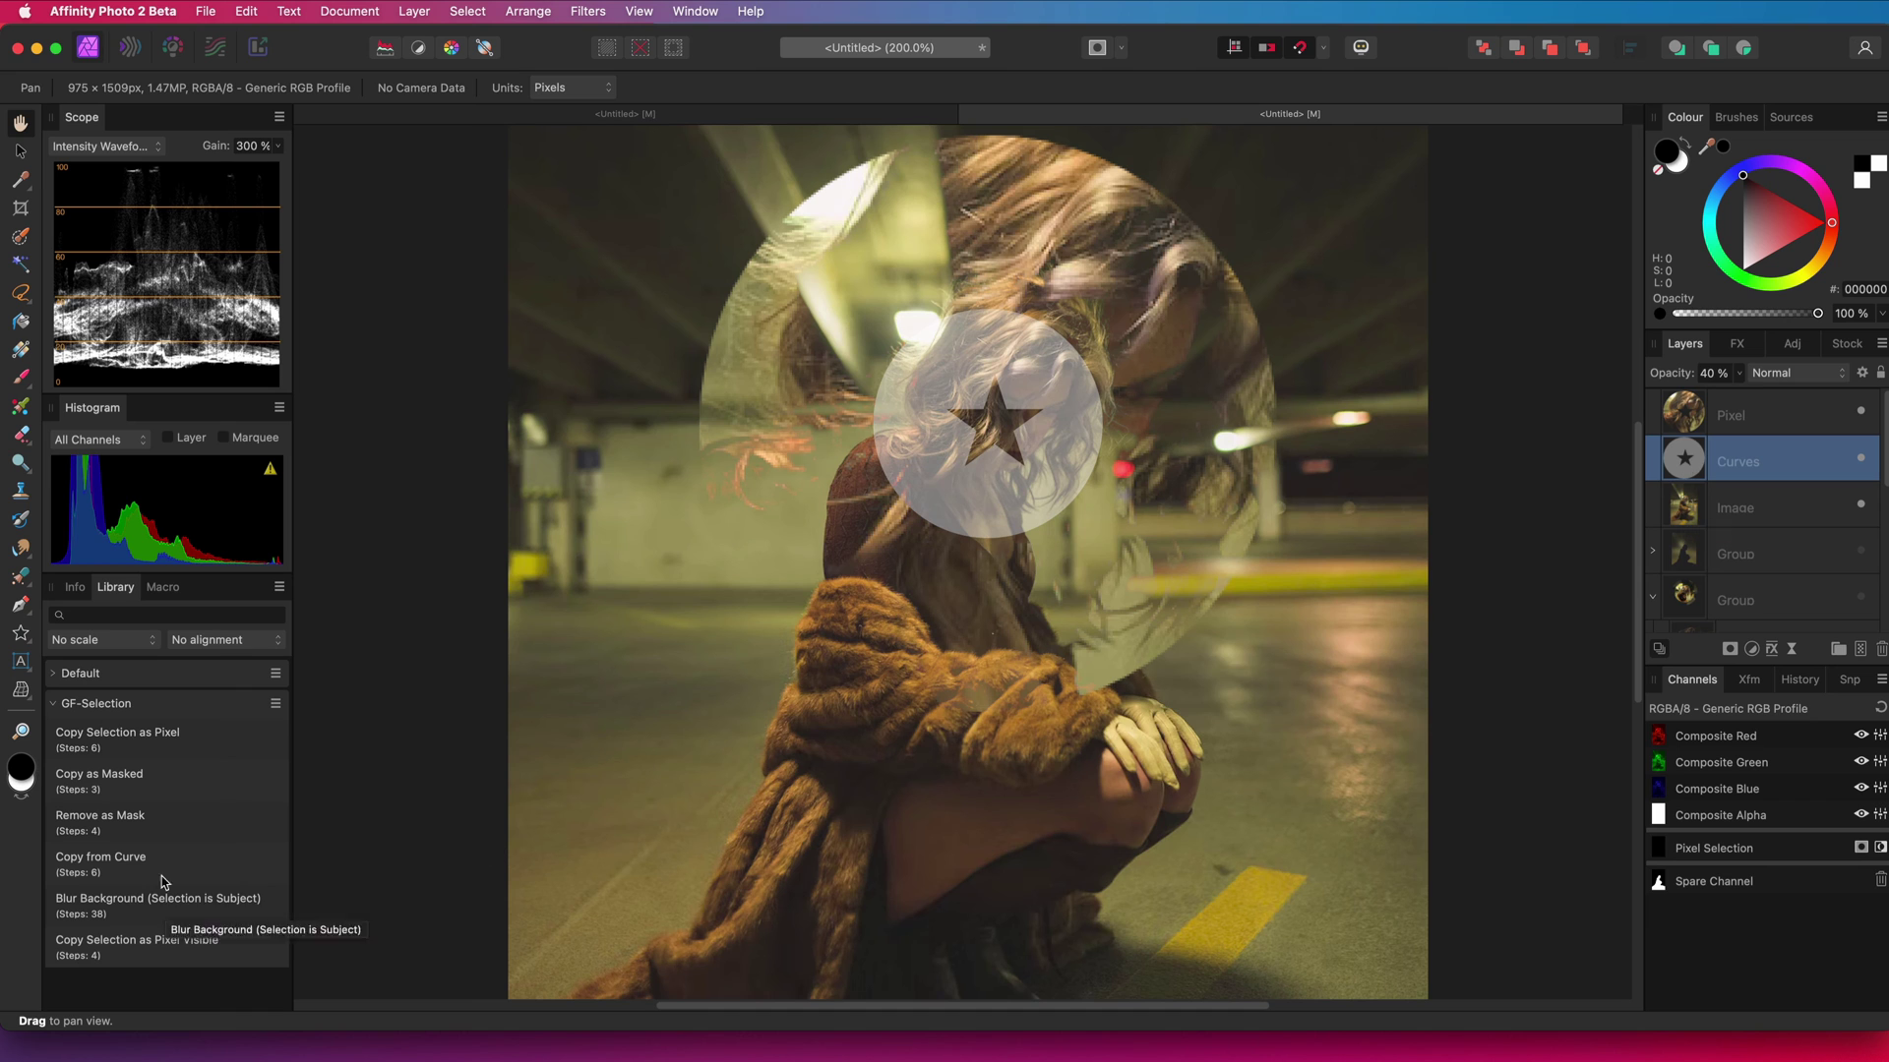
click(160, 869)
click(1862, 411)
click(1862, 410)
Move the second star-circle copy forward, then rotate it upside down, enlarge it and change its blend mode.
key(super+])
key(v)
drag(989, 280, 989, 568)
drag(1104, 540, 1207, 644)
click(1793, 375)
click(1776, 514)
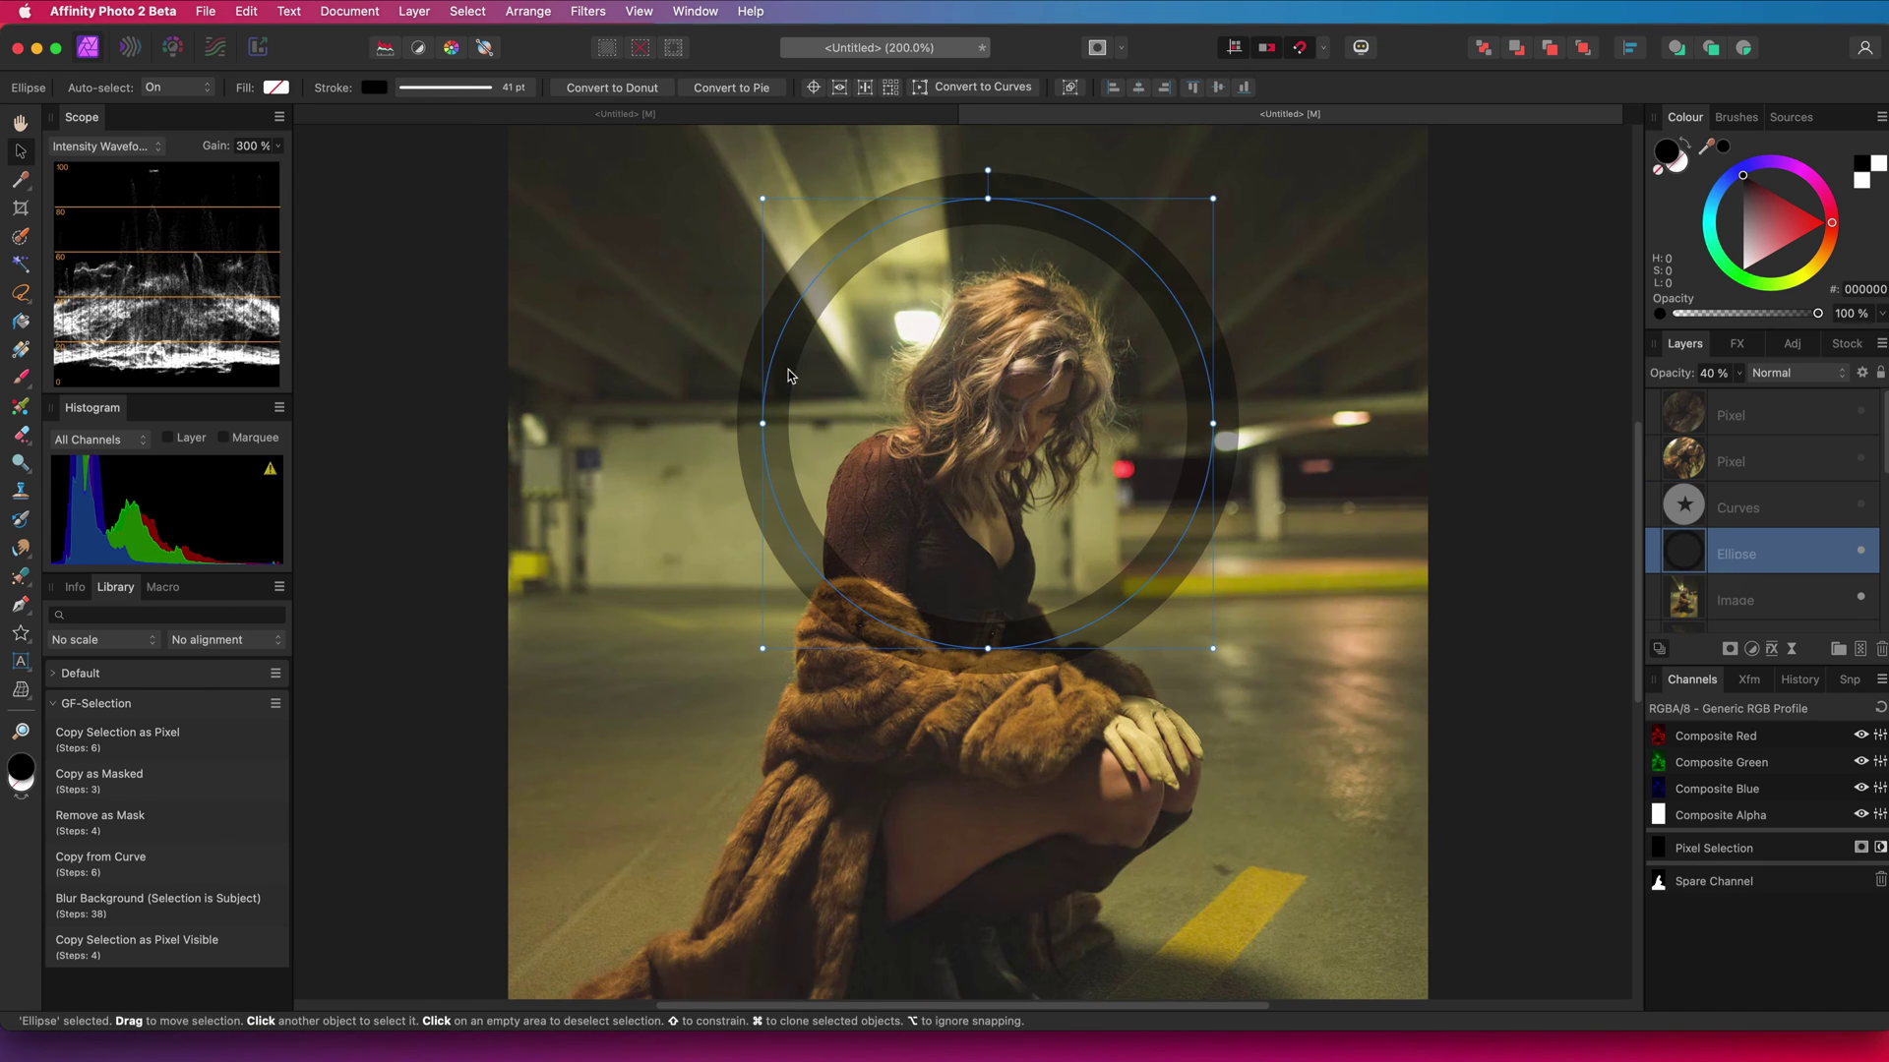
Run the Copy from Curve macro on the thick-stroked ring of the Ellipse layer.
click(141, 866)
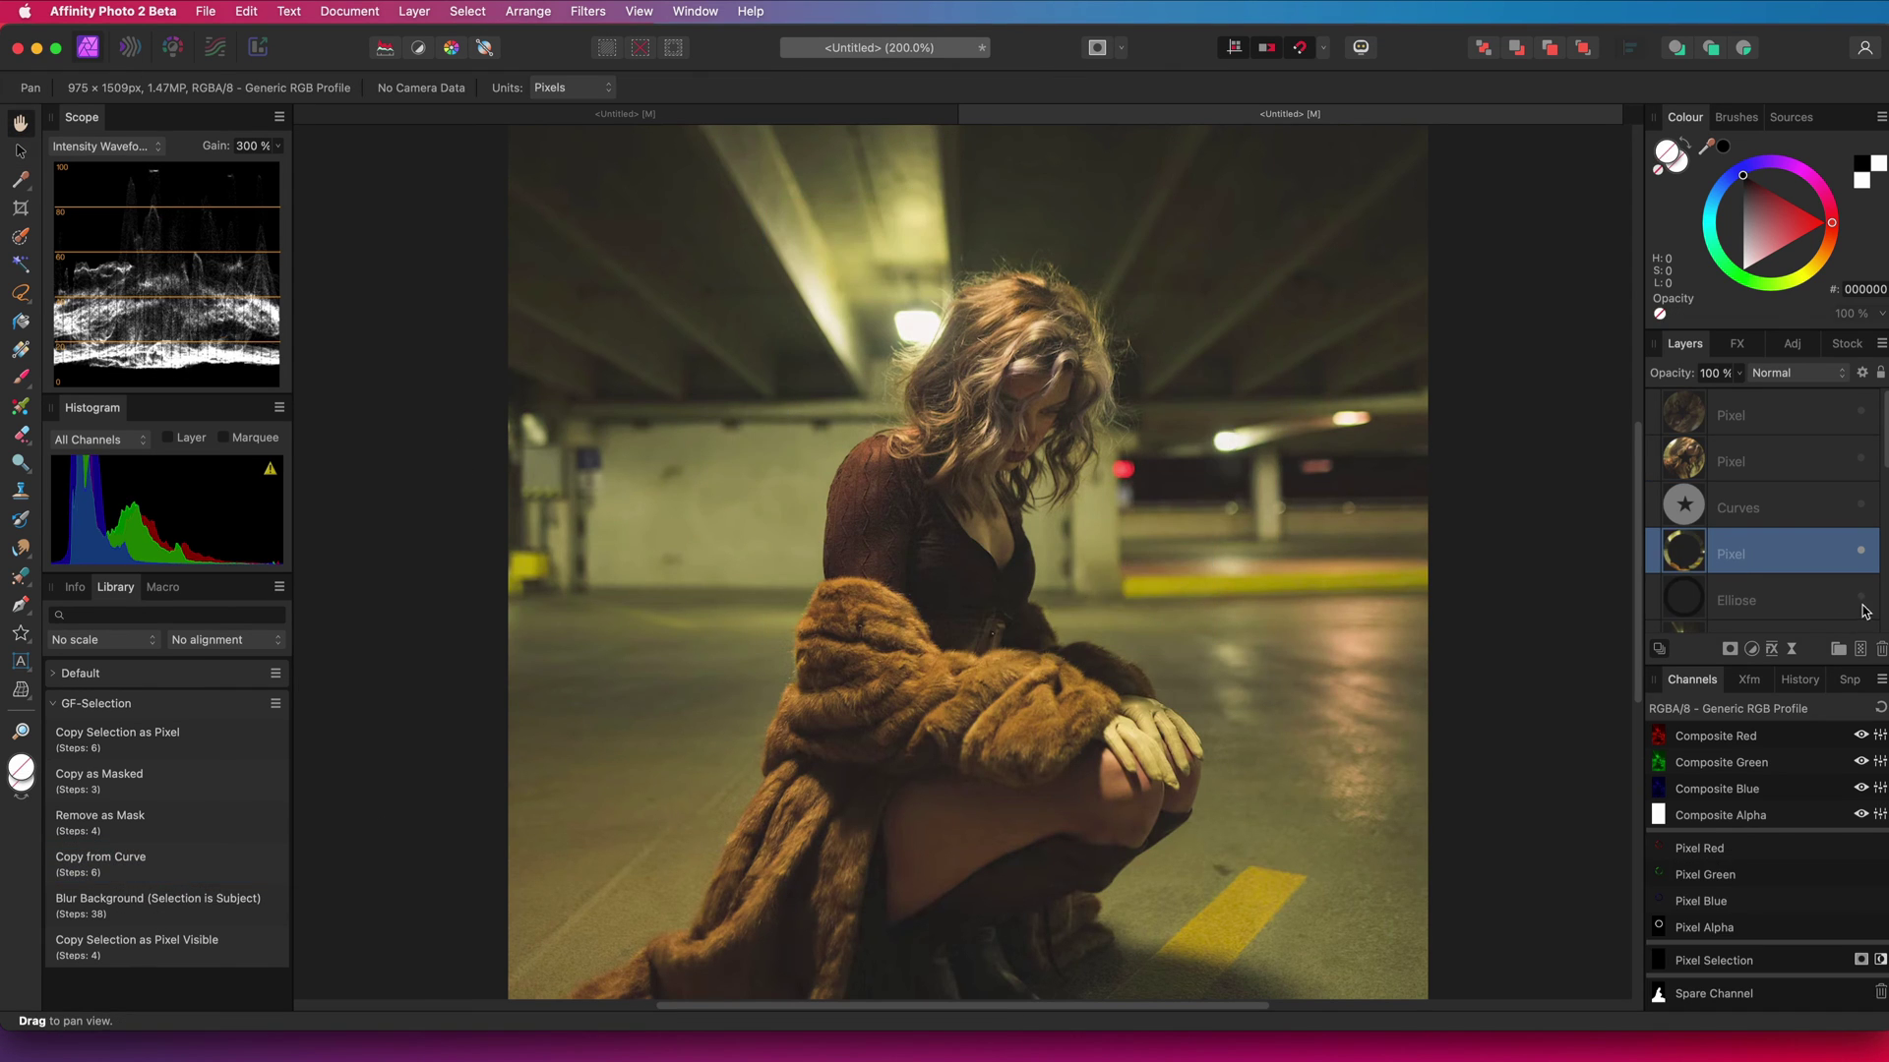
Hide the Image layer to examine the copied ring on its own, and show the image again.
scroll(1816, 584, down, 1)
click(1858, 601)
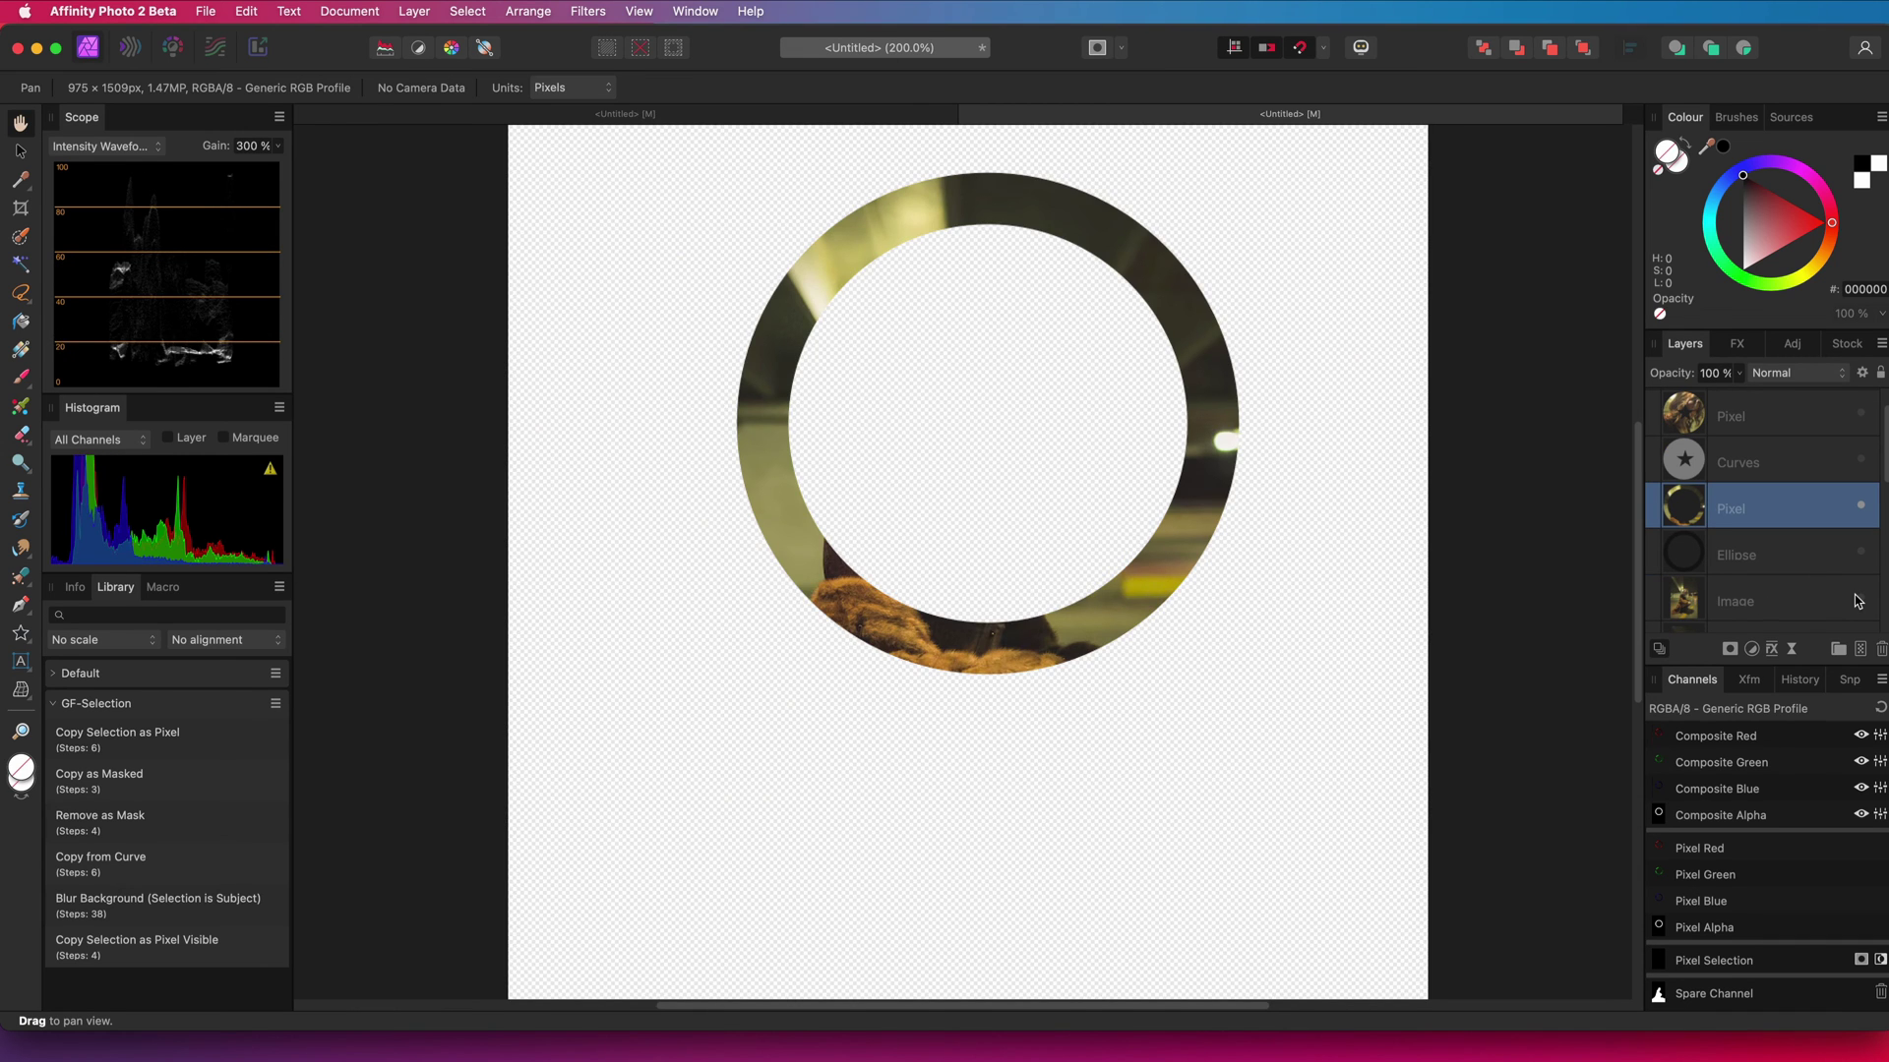
click(1858, 601)
Add a live Twirl filter to the copied ring layer, increase its angle and place its centre beside the woman's shoulder.
click(1791, 650)
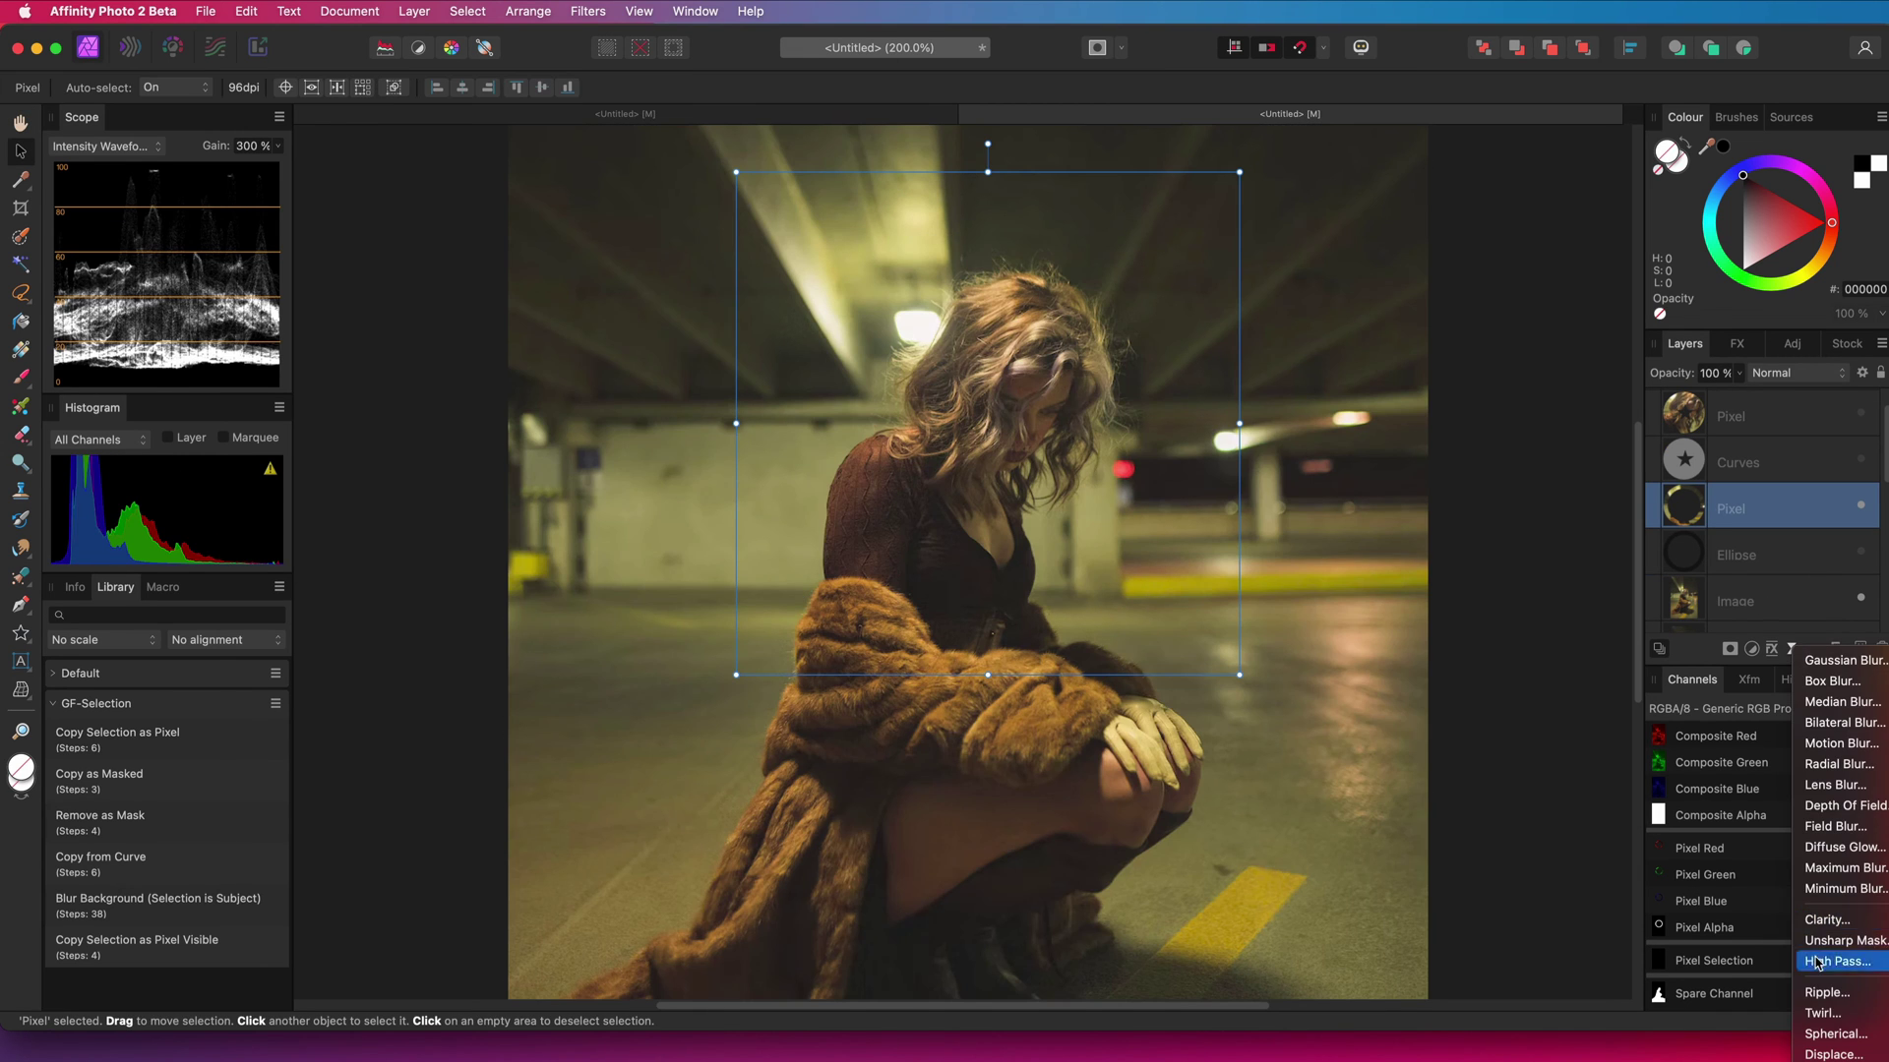
click(1824, 1012)
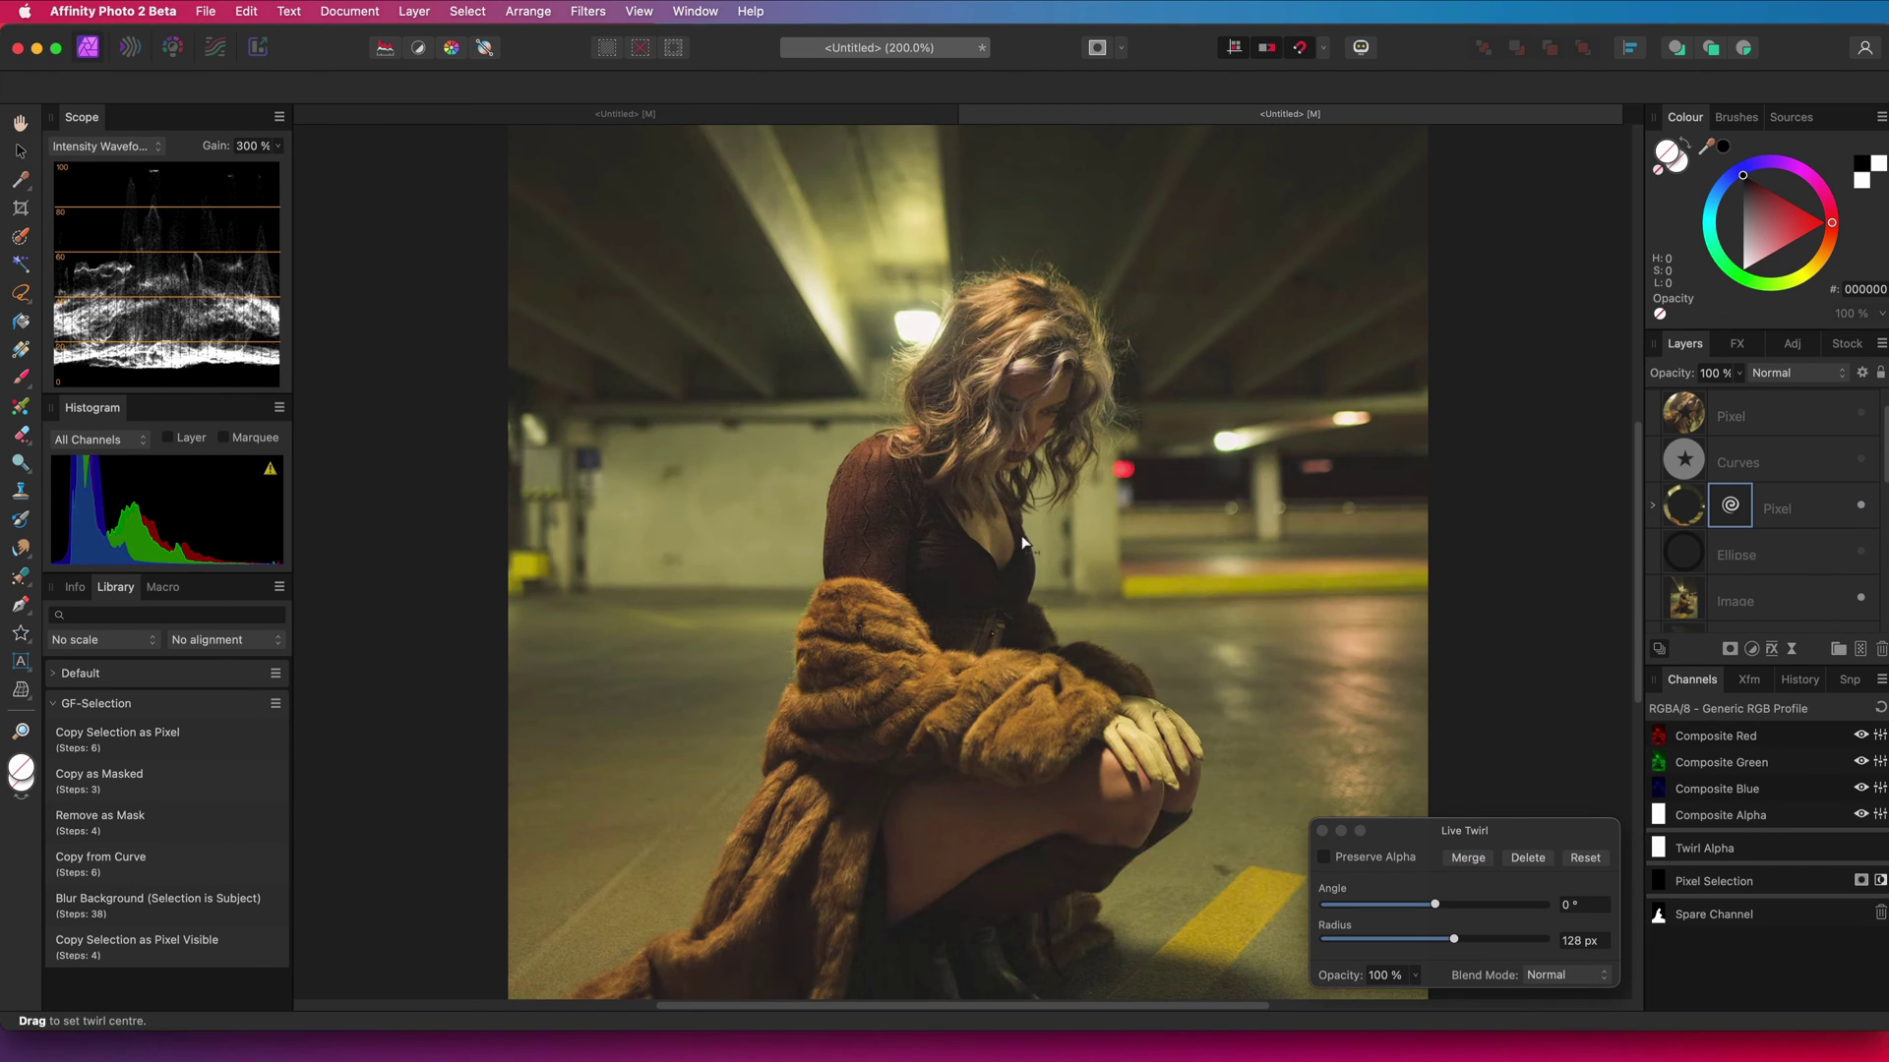
drag(1435, 904, 1471, 941)
drag(1122, 529, 1128, 510)
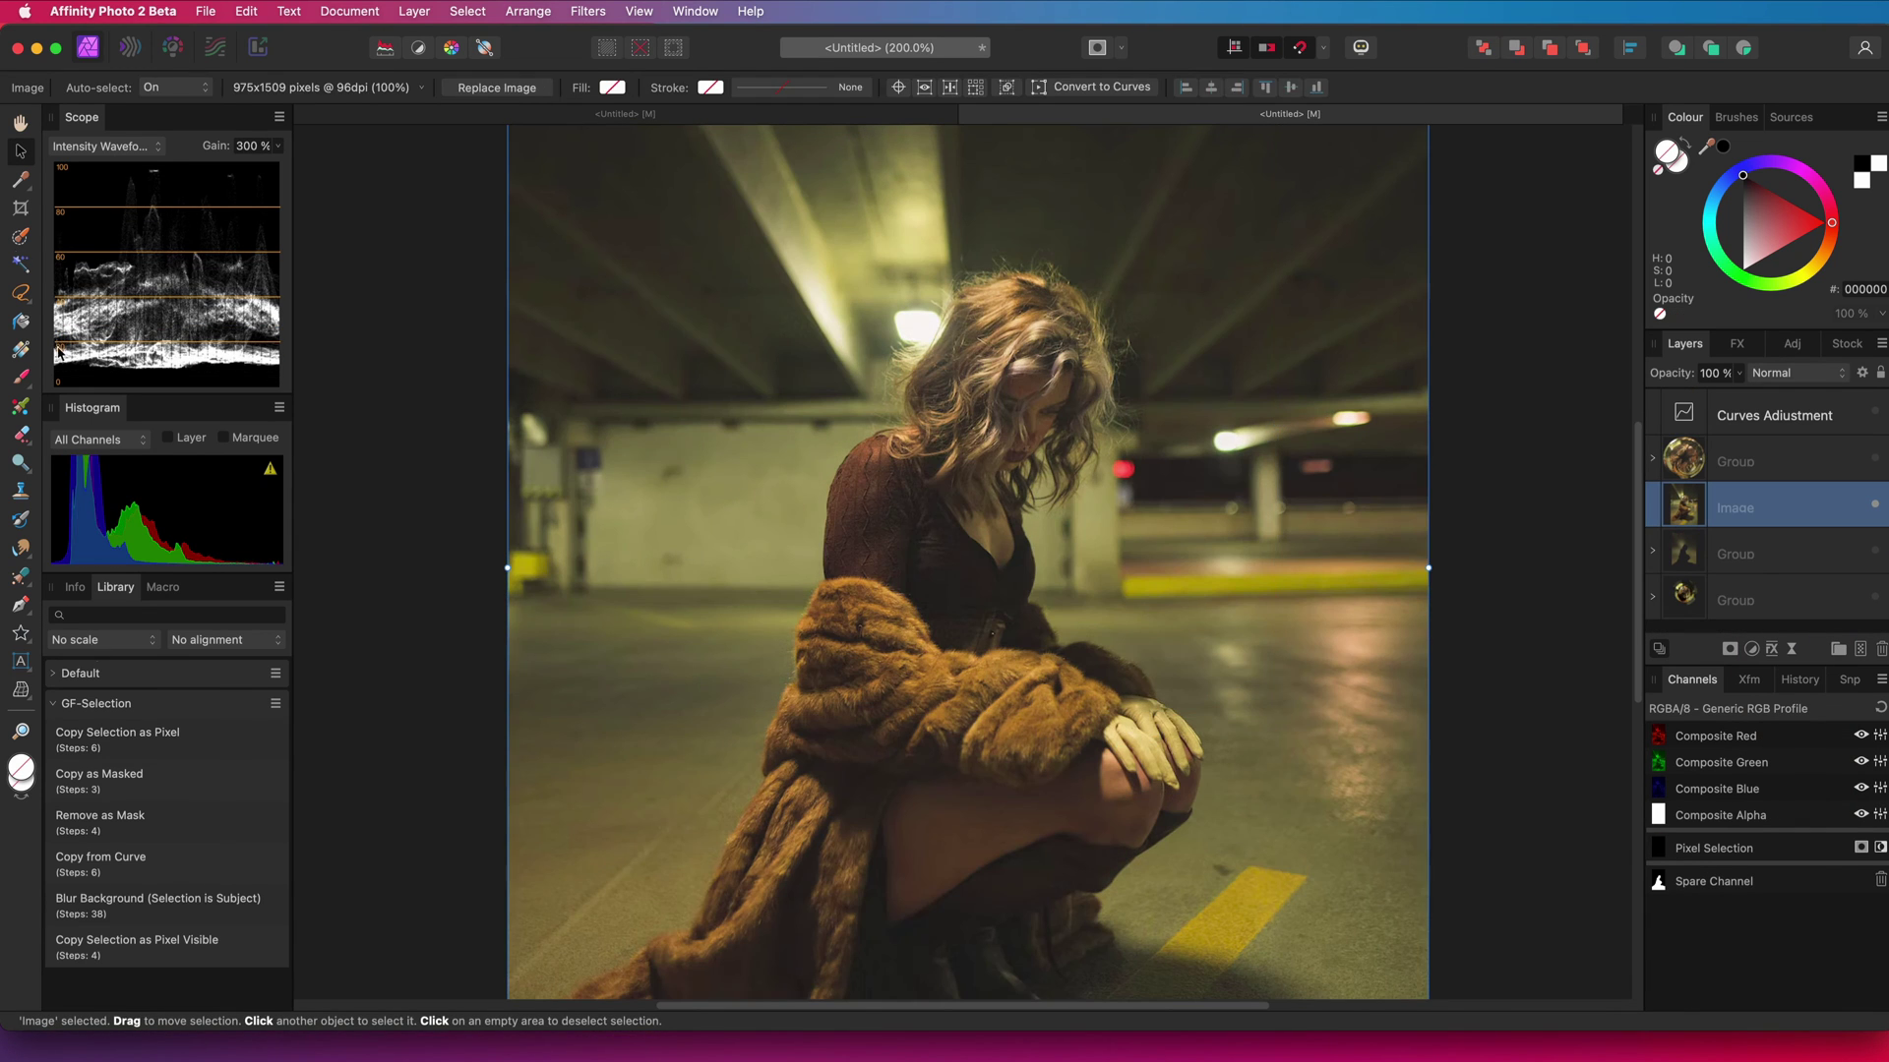
Brush-select the crouching woman and the foreground floor on the Image layer and run the Blur Background (Selection is Subject) macro.
key(w)
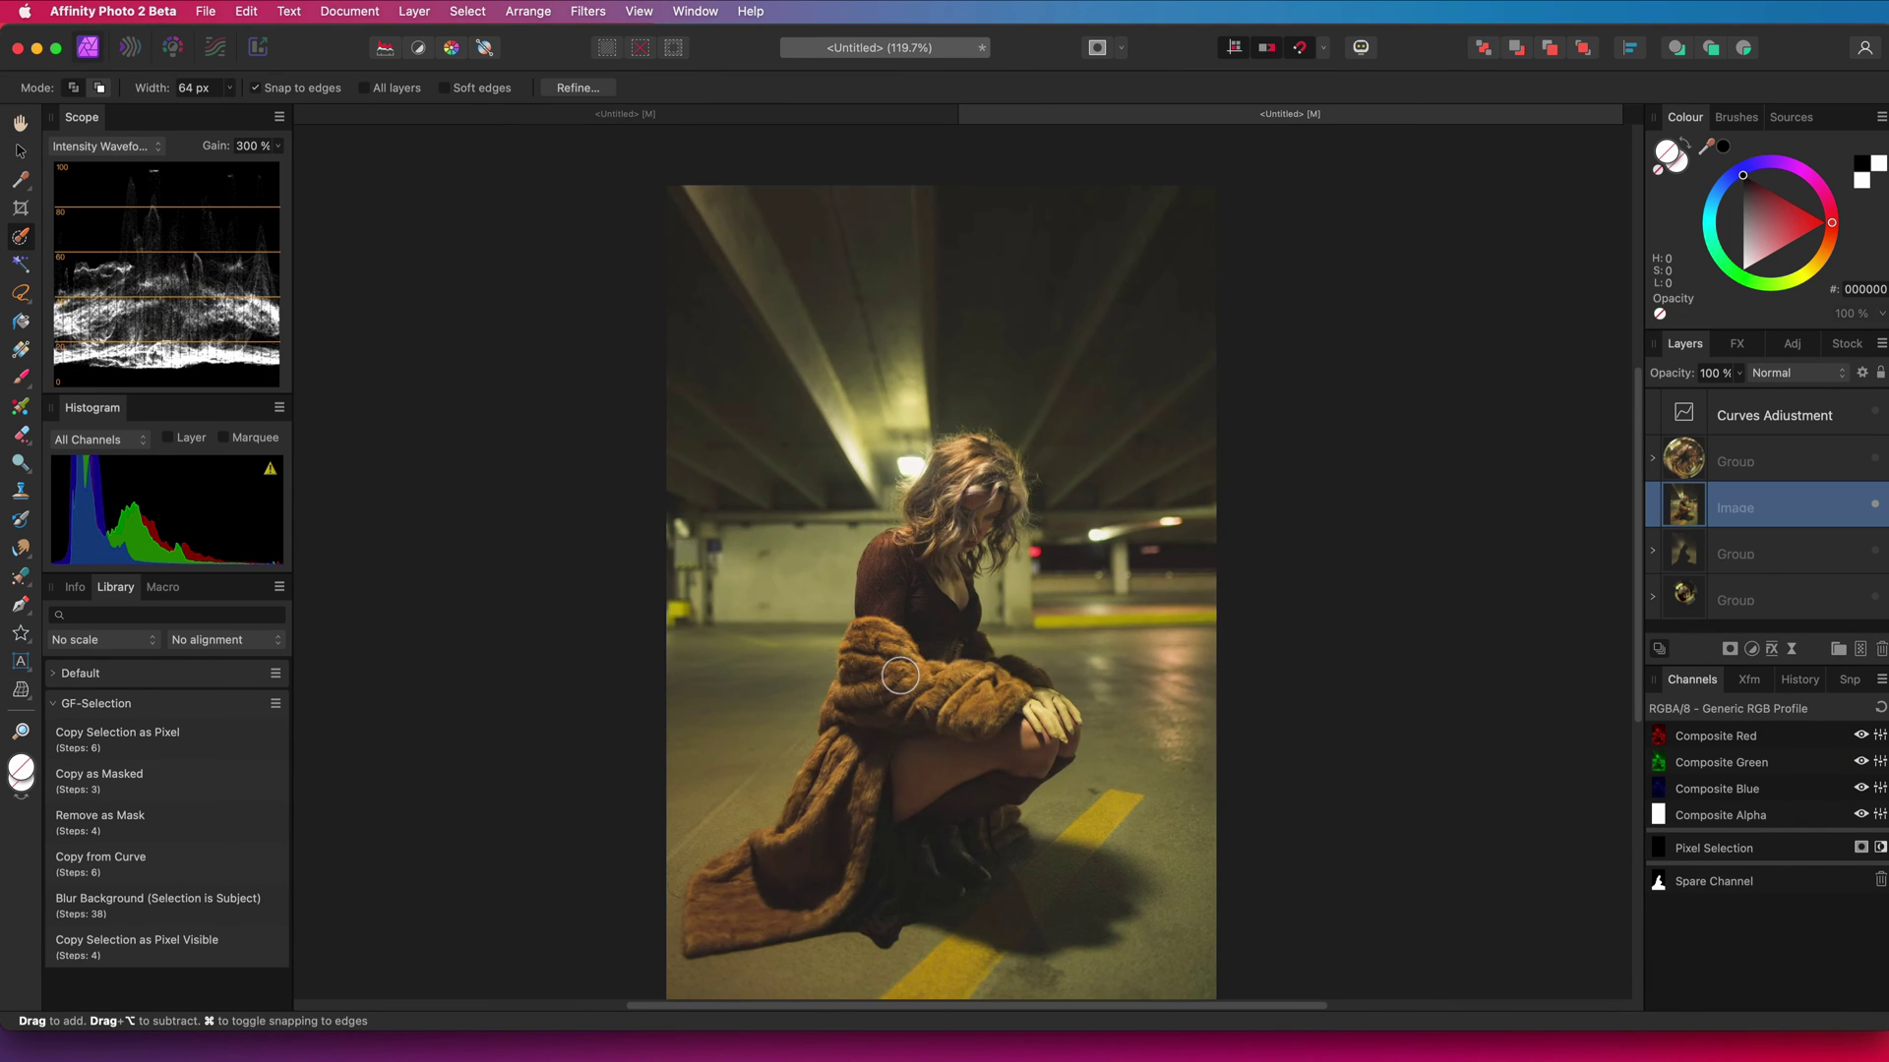
mouse_move(900, 675)
mouse_down()
mouse_move(972, 474)
mouse_move(868, 782)
mouse_move(675, 945)
mouse_move(733, 870)
mouse_move(1002, 681)
mouse_up()
mouse_move(1083, 886)
mouse_down()
mouse_move(764, 1004)
mouse_move(1149, 907)
mouse_move(695, 927)
mouse_move(846, 775)
mouse_move(851, 684)
mouse_move(930, 658)
mouse_move(1060, 720)
mouse_move(995, 771)
mouse_move(1182, 793)
mouse_move(1052, 802)
mouse_move(1147, 767)
mouse_move(885, 835)
mouse_up()
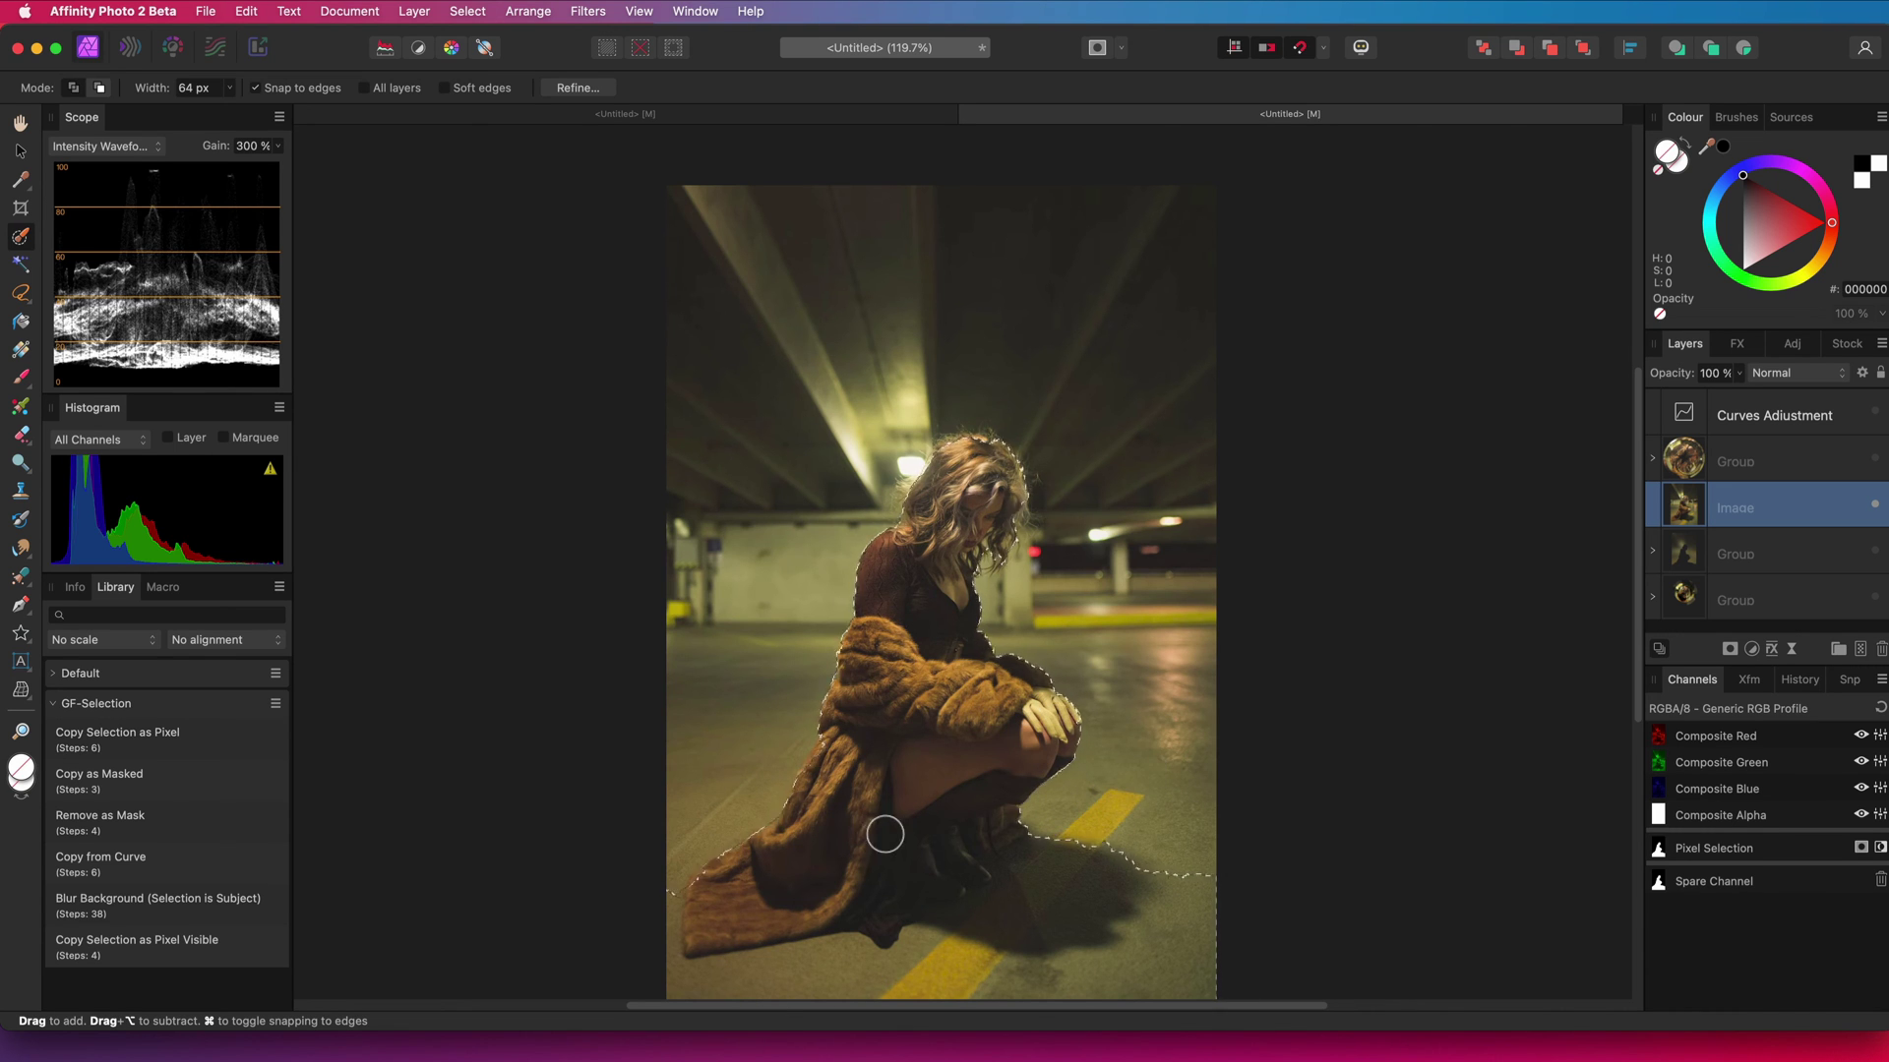
click(158, 900)
Deselect and set the live Gaussian Blur in the blurred background layer to a radius of about 15.8 px.
click(1653, 551)
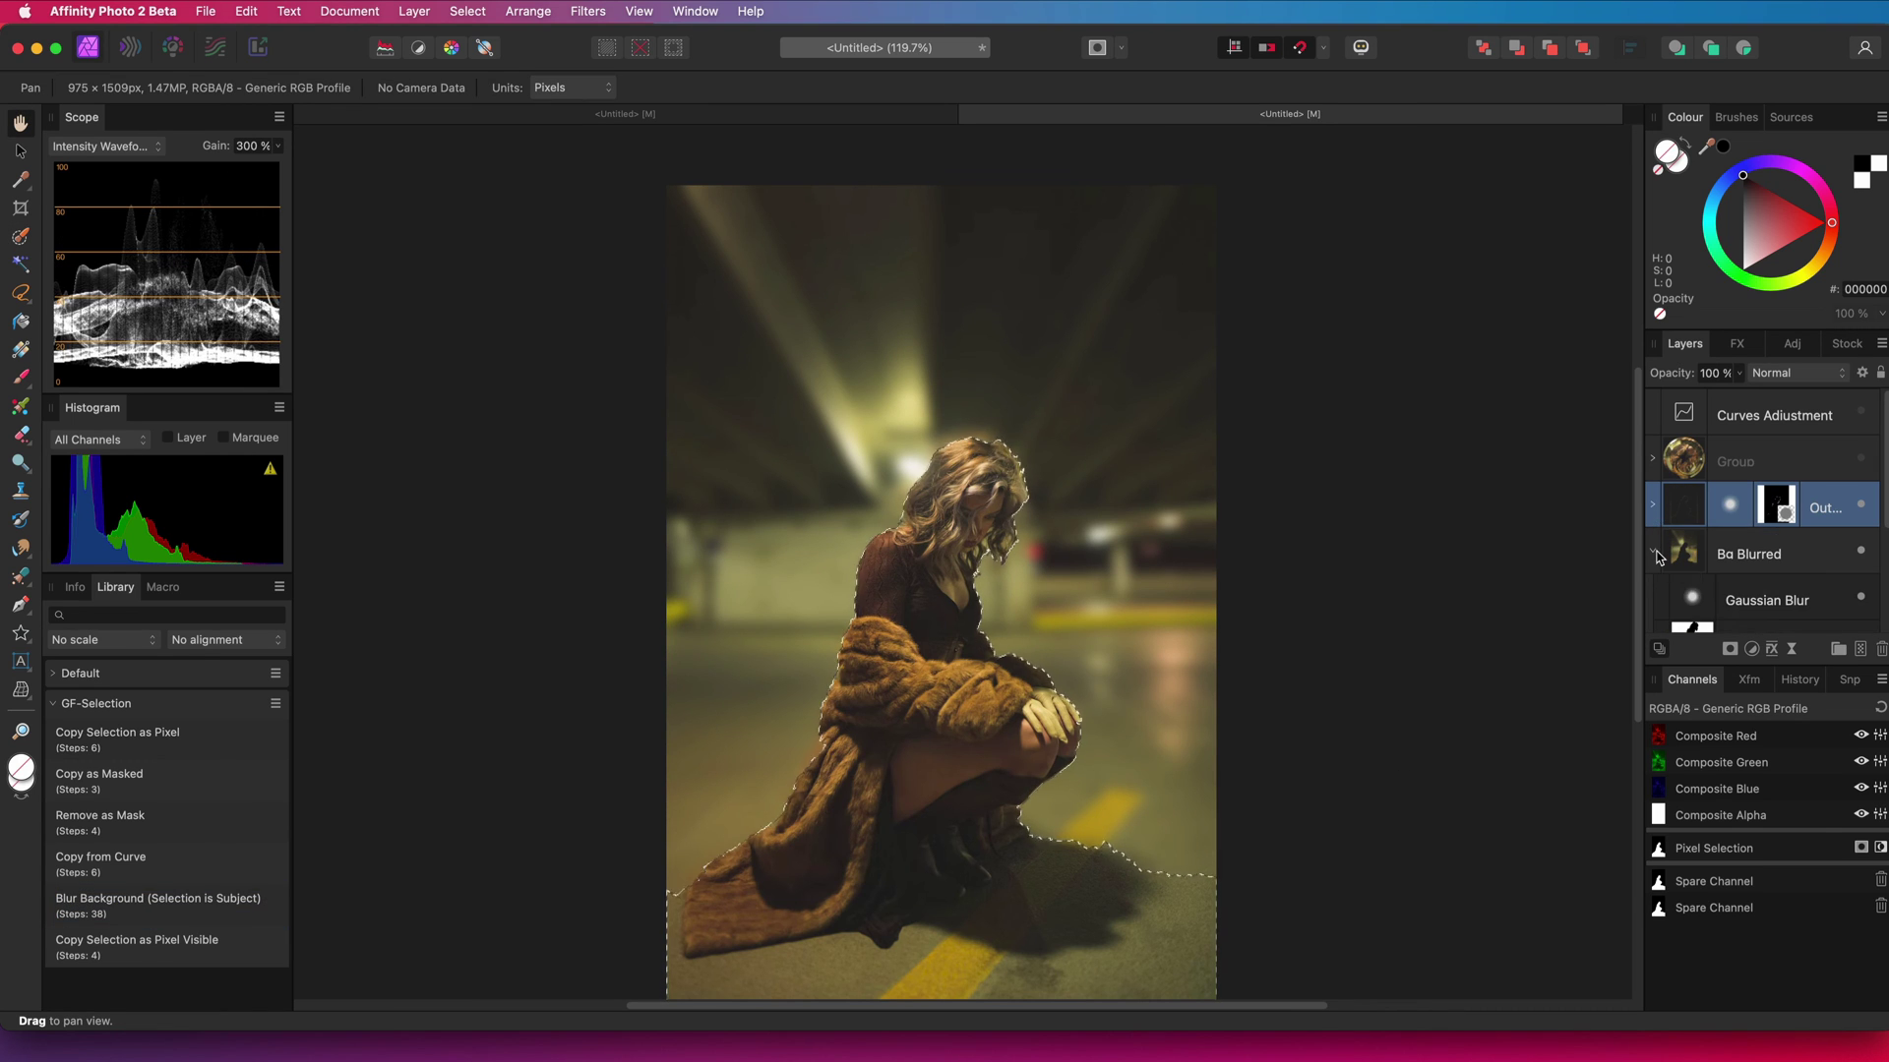
key(super+d)
double_click(1694, 595)
drag(1442, 942, 1456, 940)
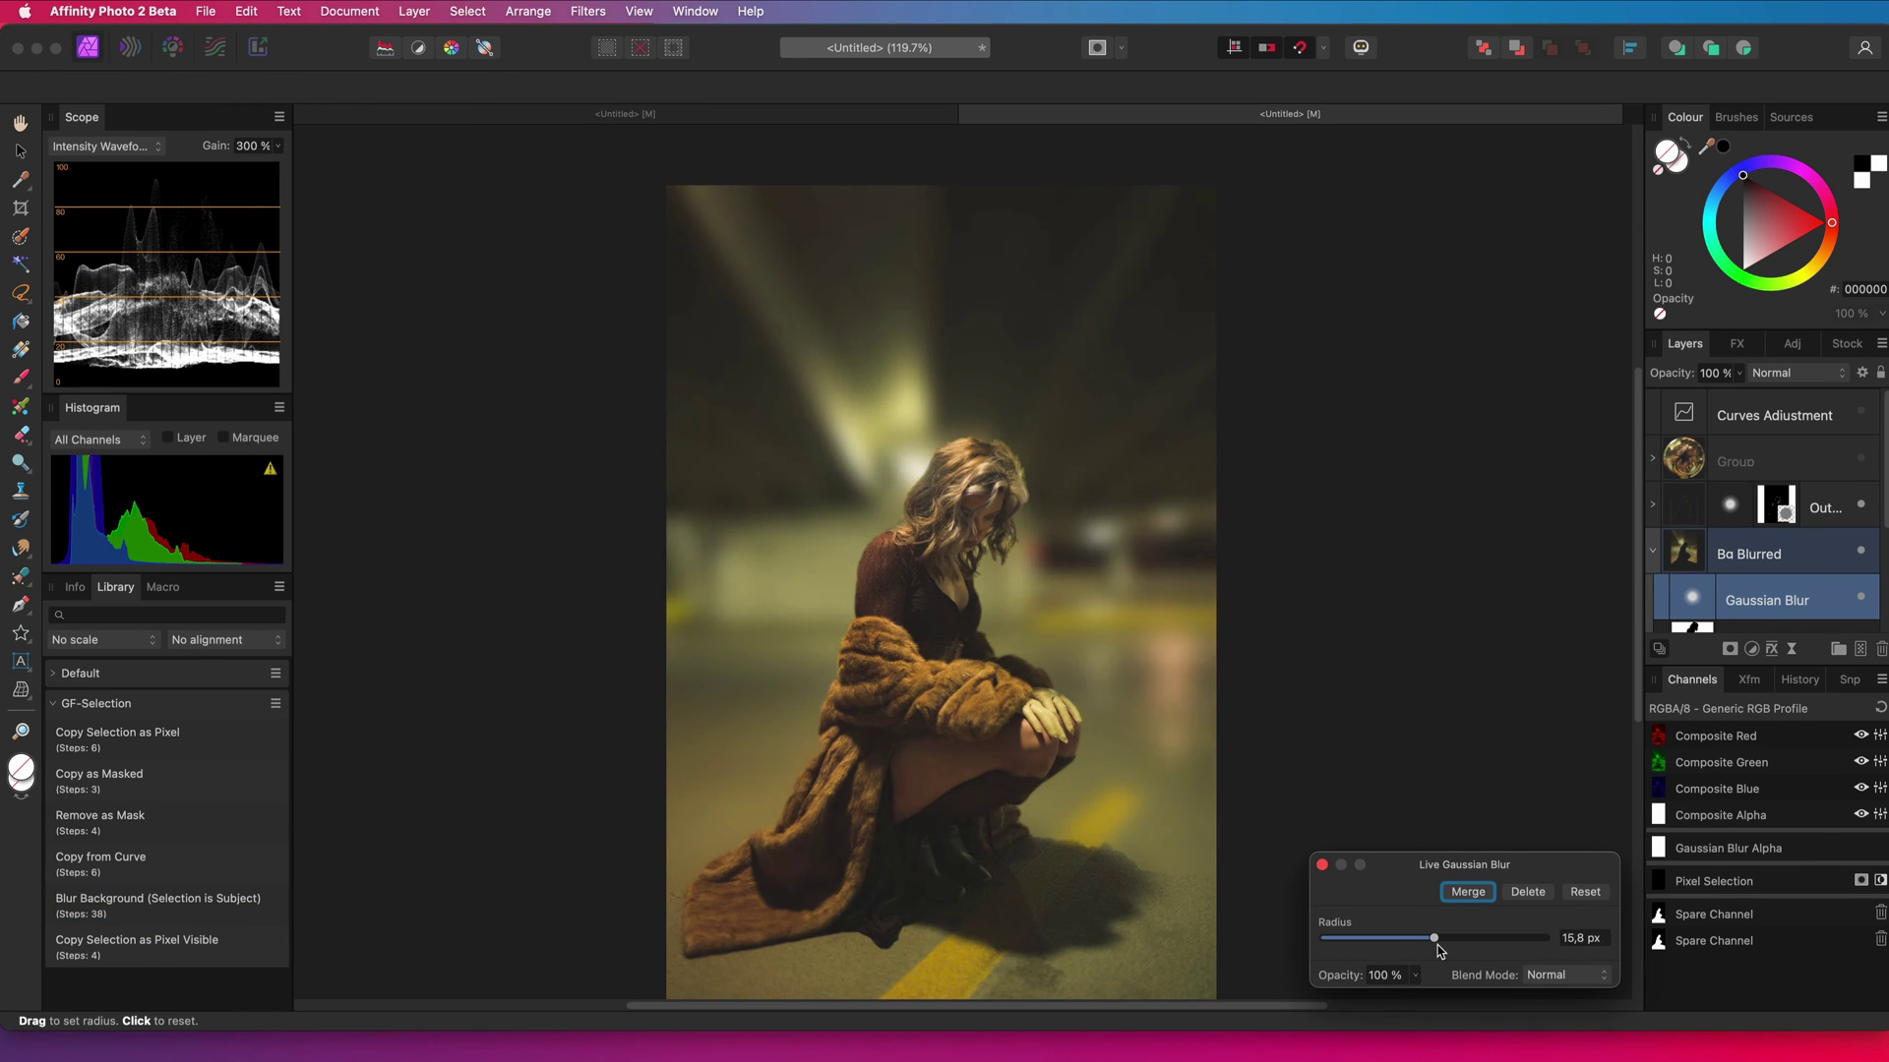
click(1321, 865)
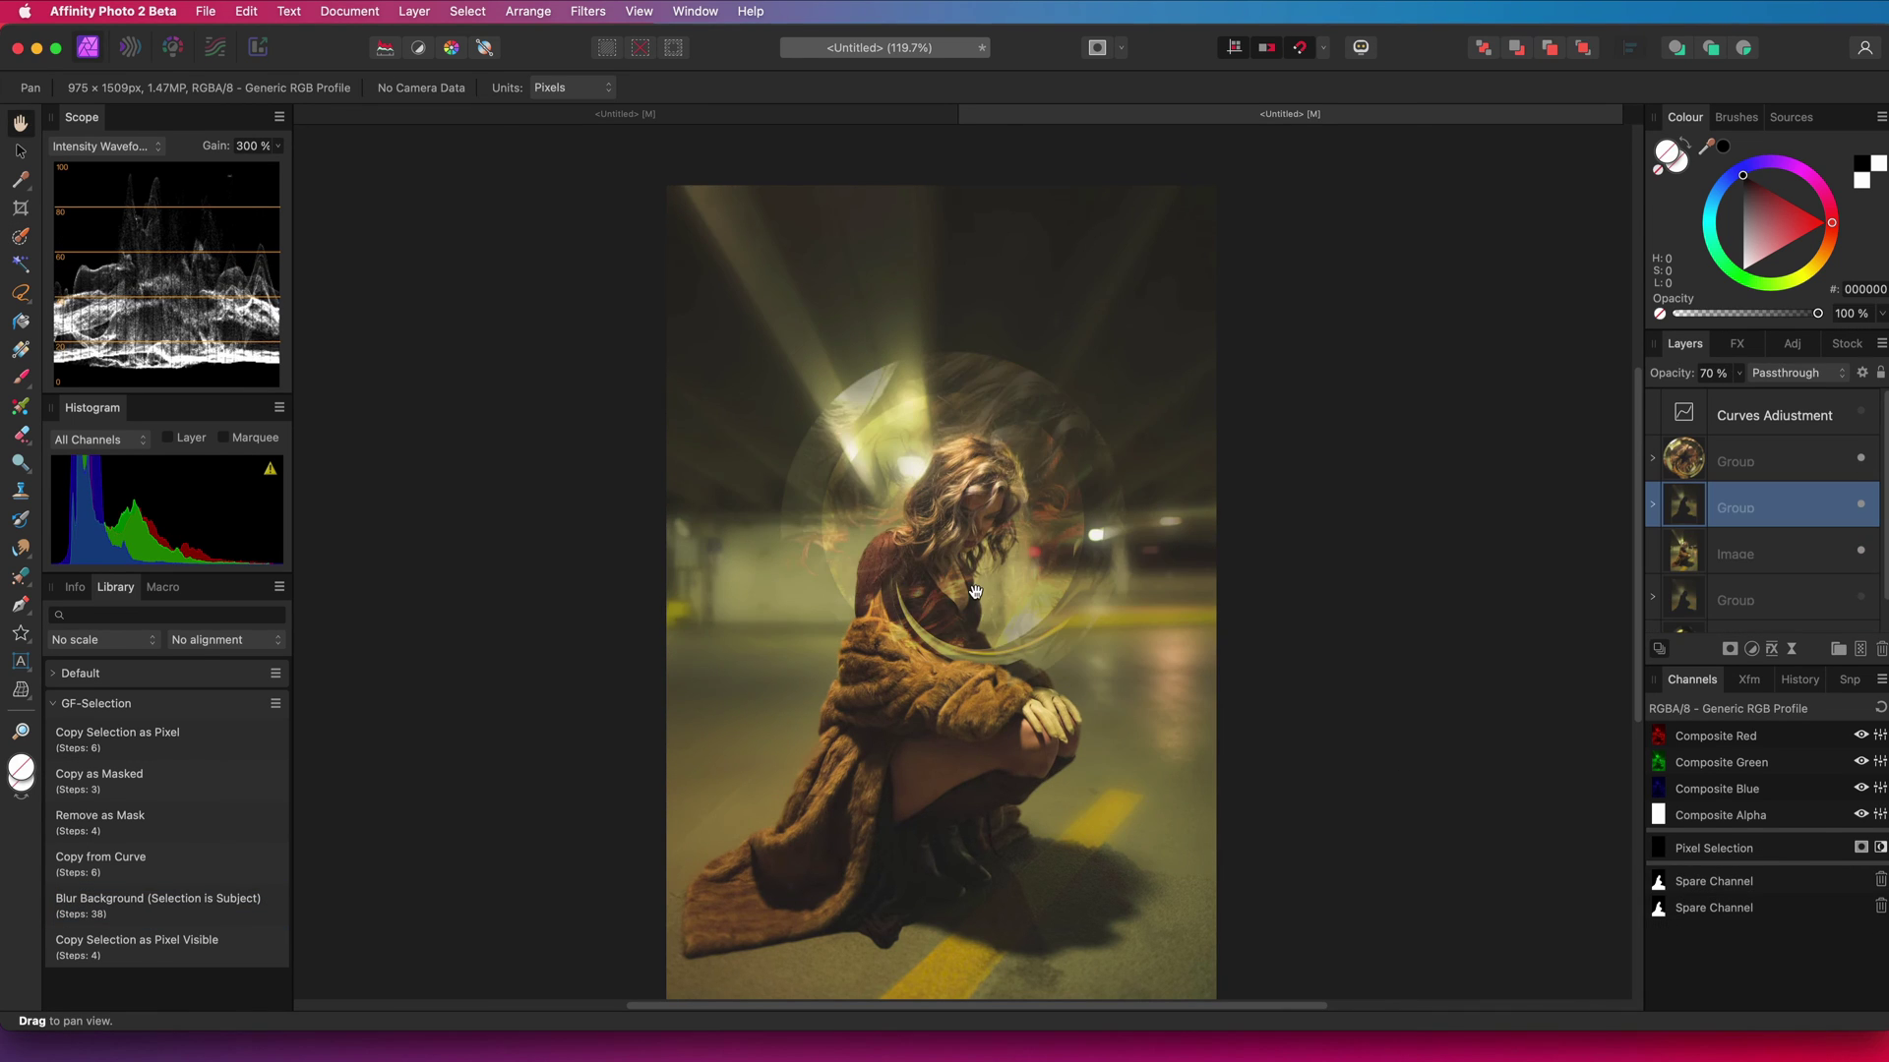
With the uppermost Group selected, lasso zigzag stripes across the woman's hair and chest and run the Copy Selection as Pixel Visible macro.
key(super+2)
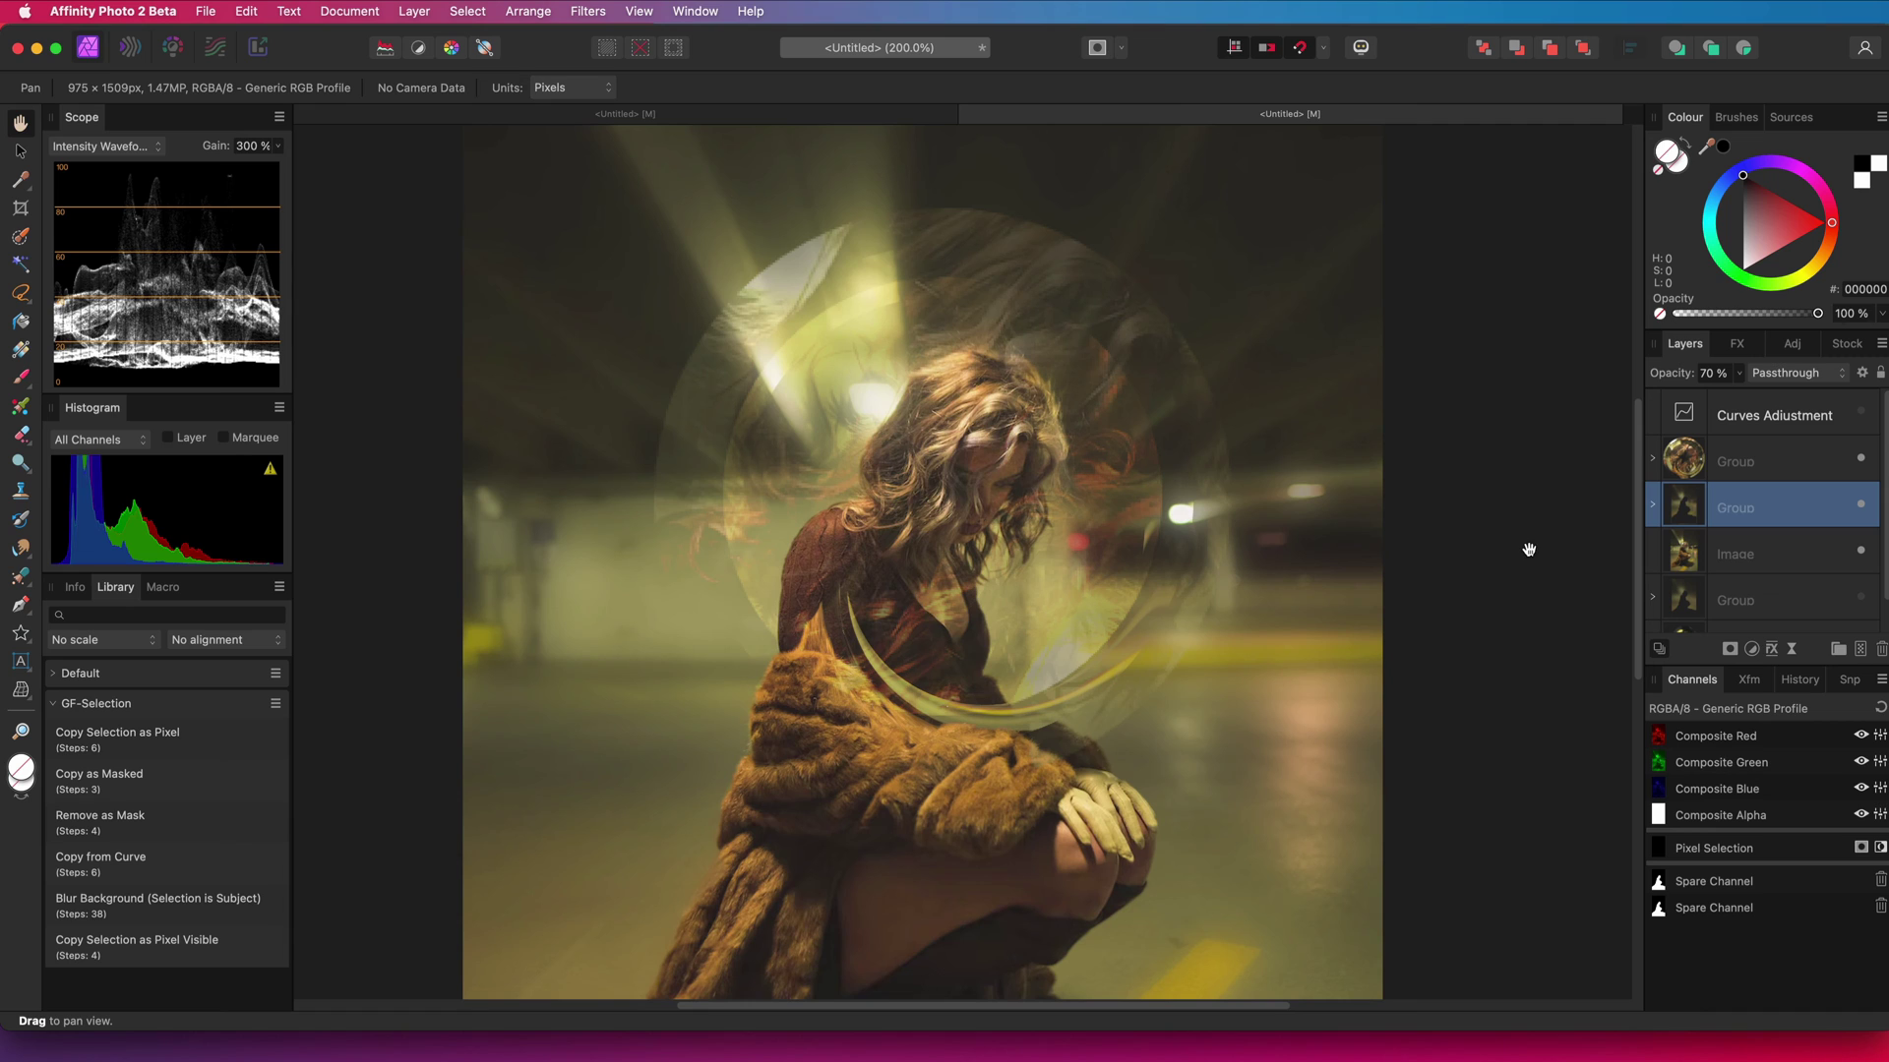
scroll(1777, 594, down, 1)
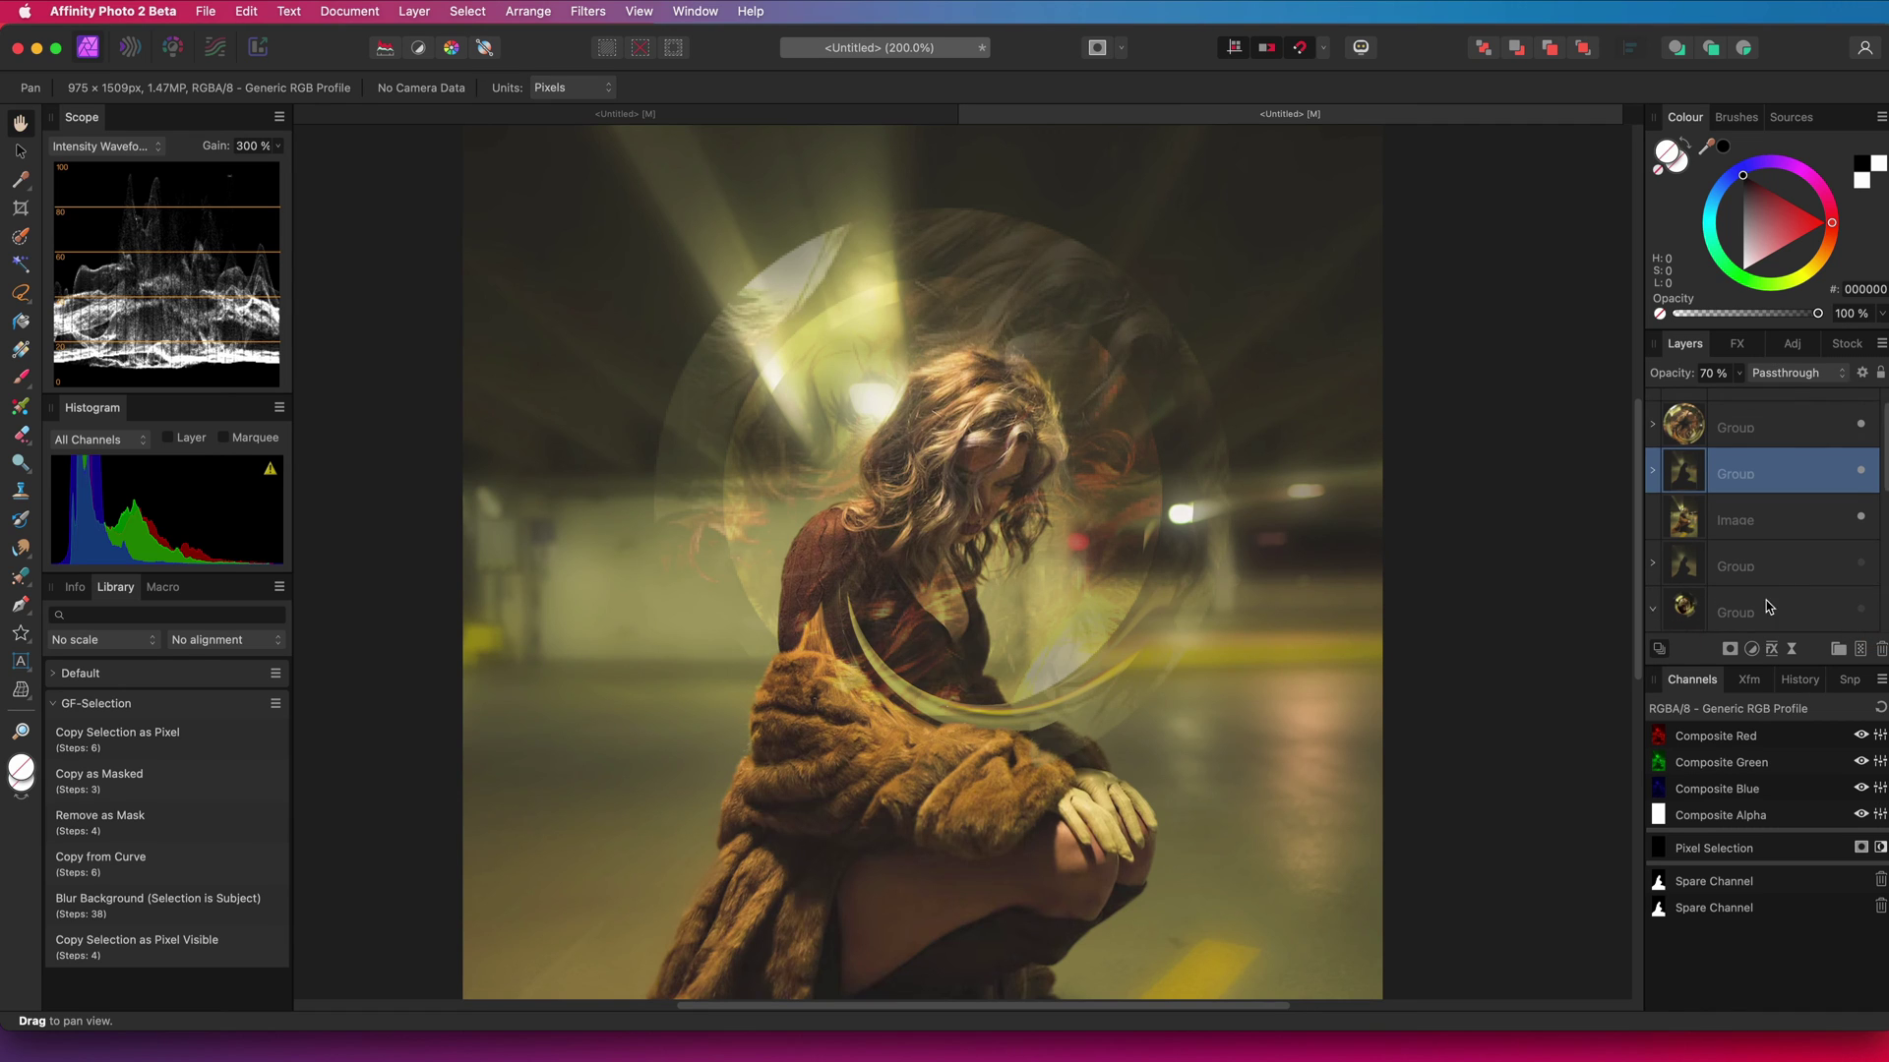
scroll(1770, 608, down, 4)
click(1696, 523)
scroll(1700, 526, up, 5)
click(1768, 472)
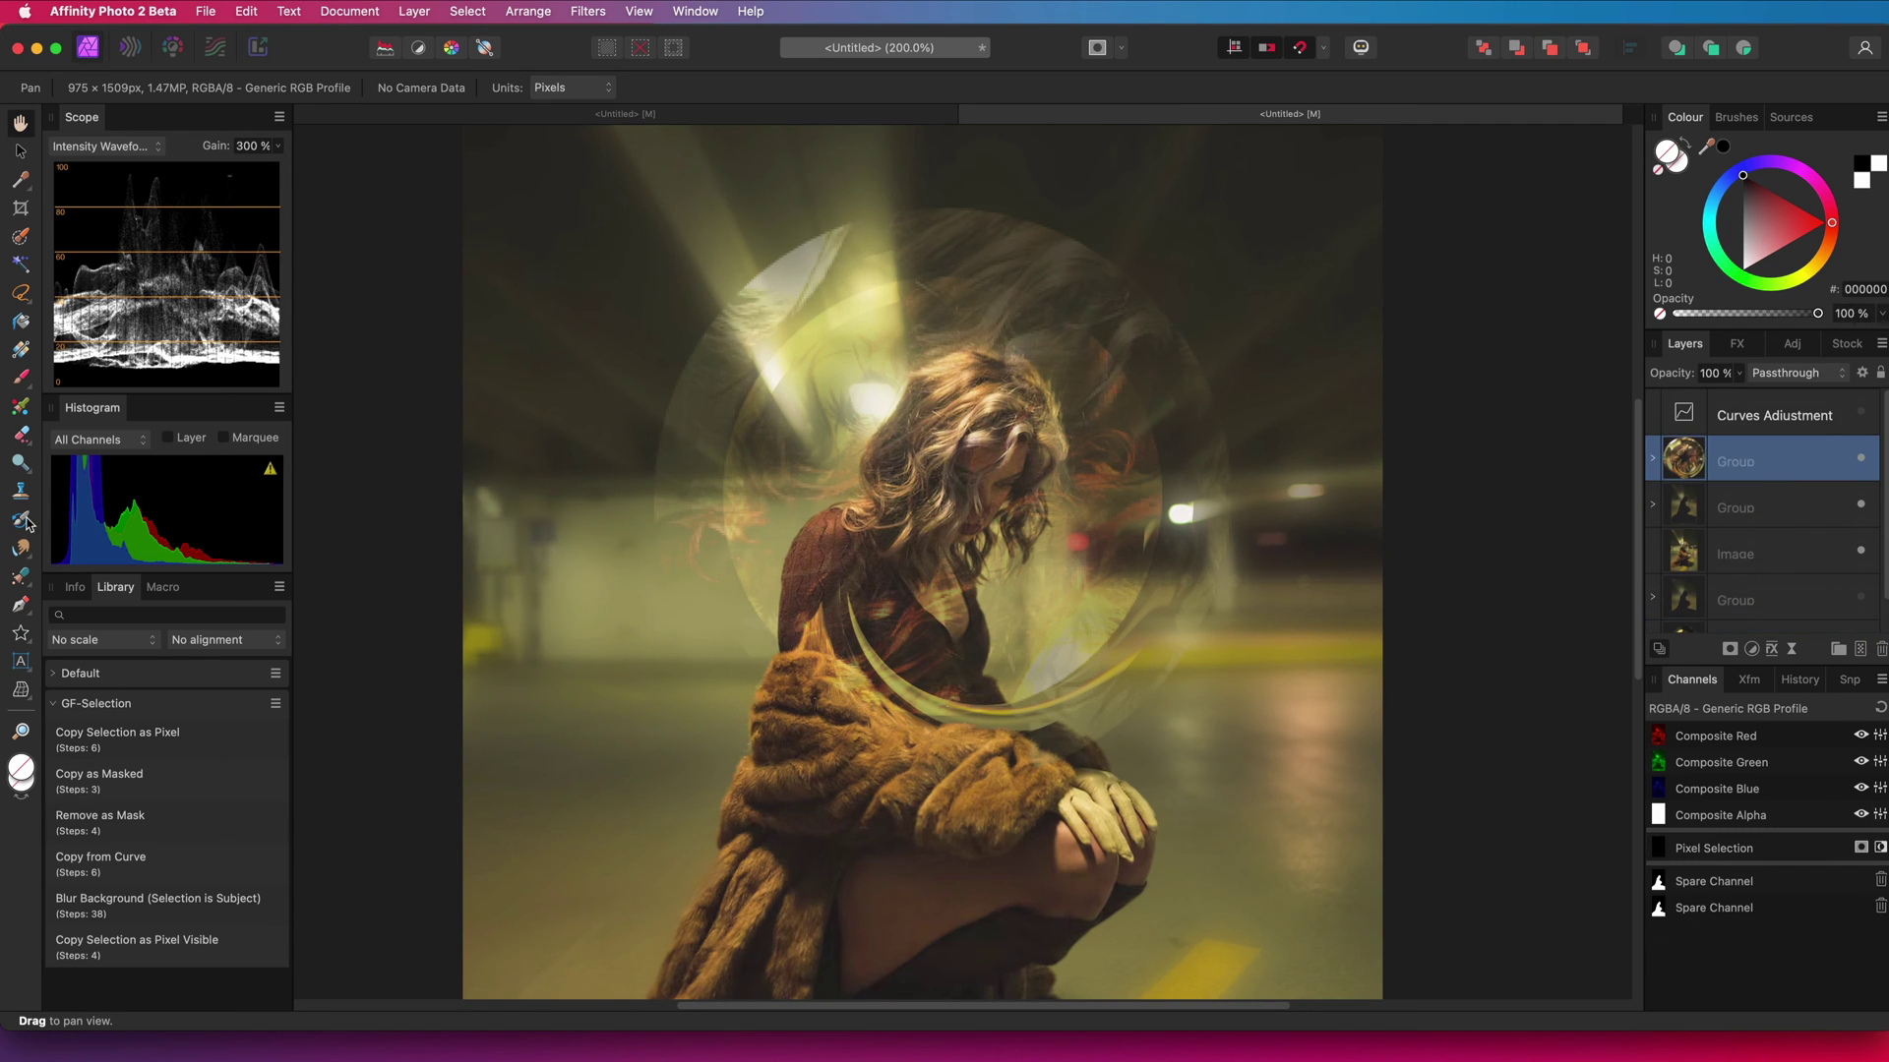
click(21, 293)
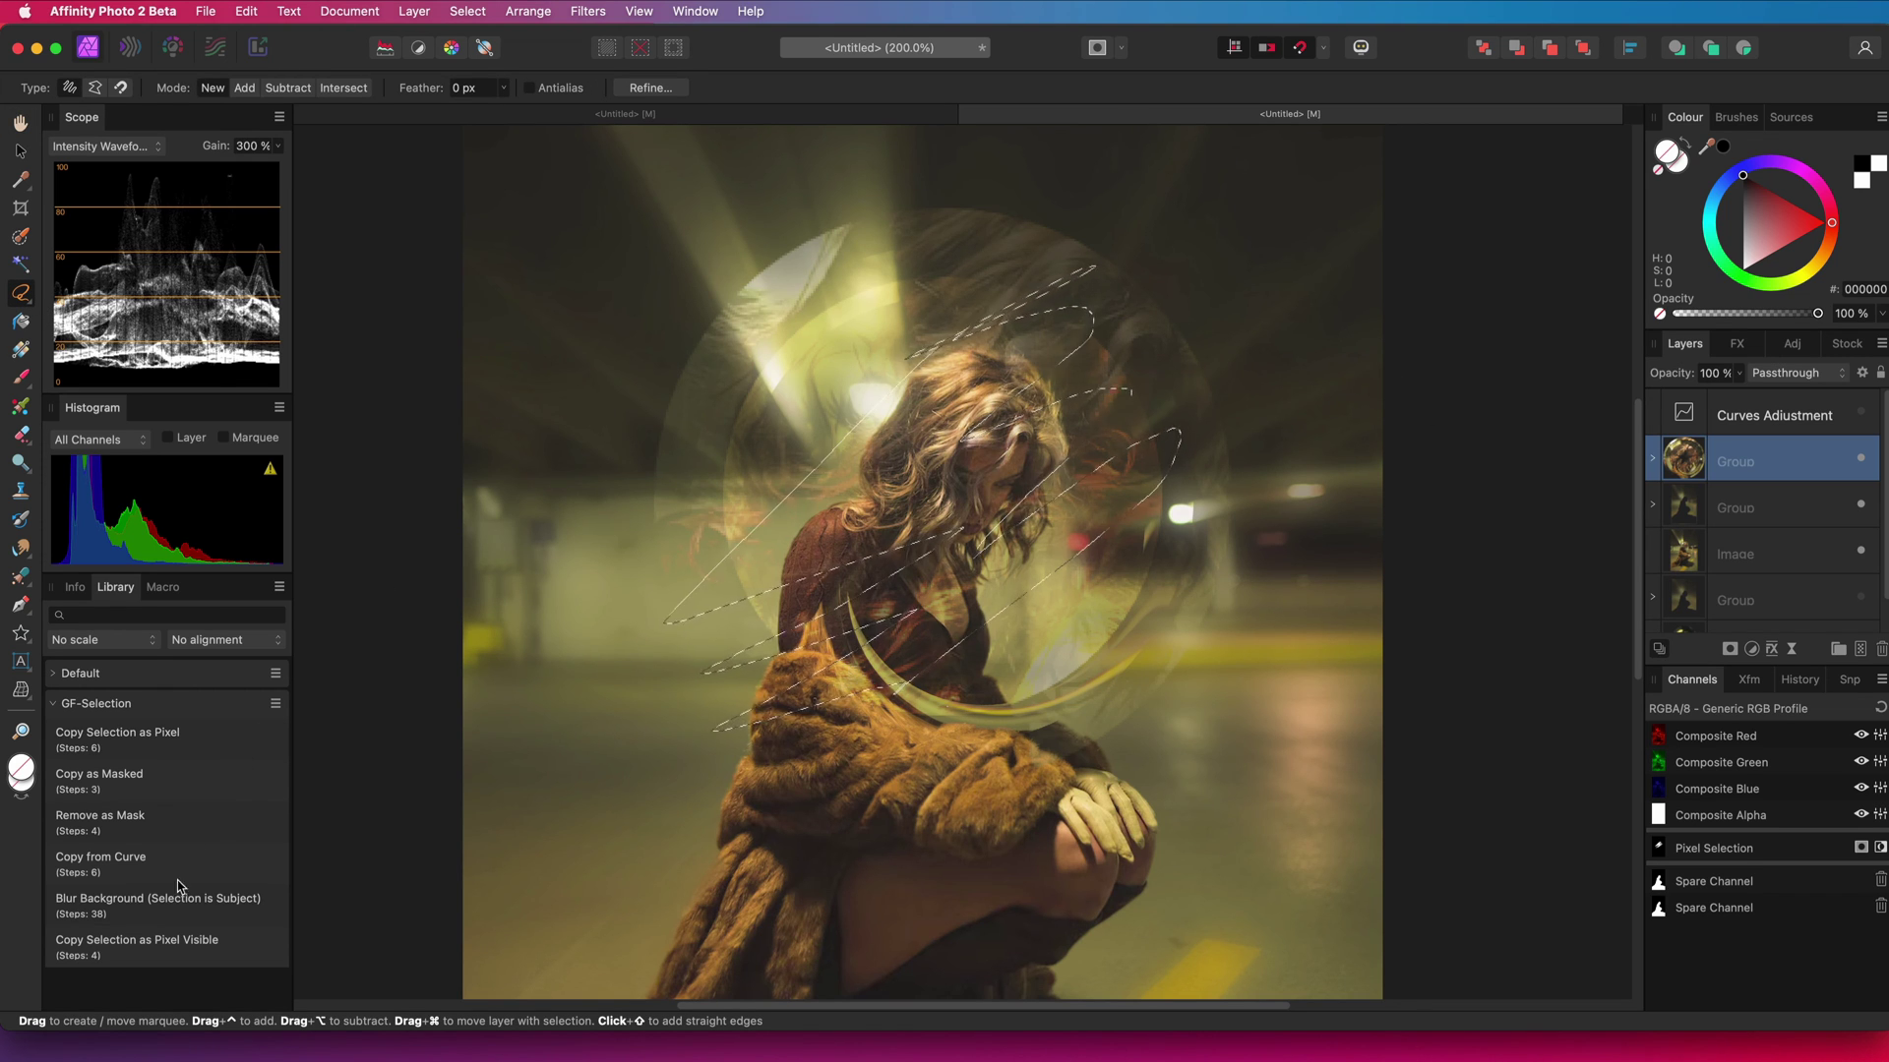
click(157, 946)
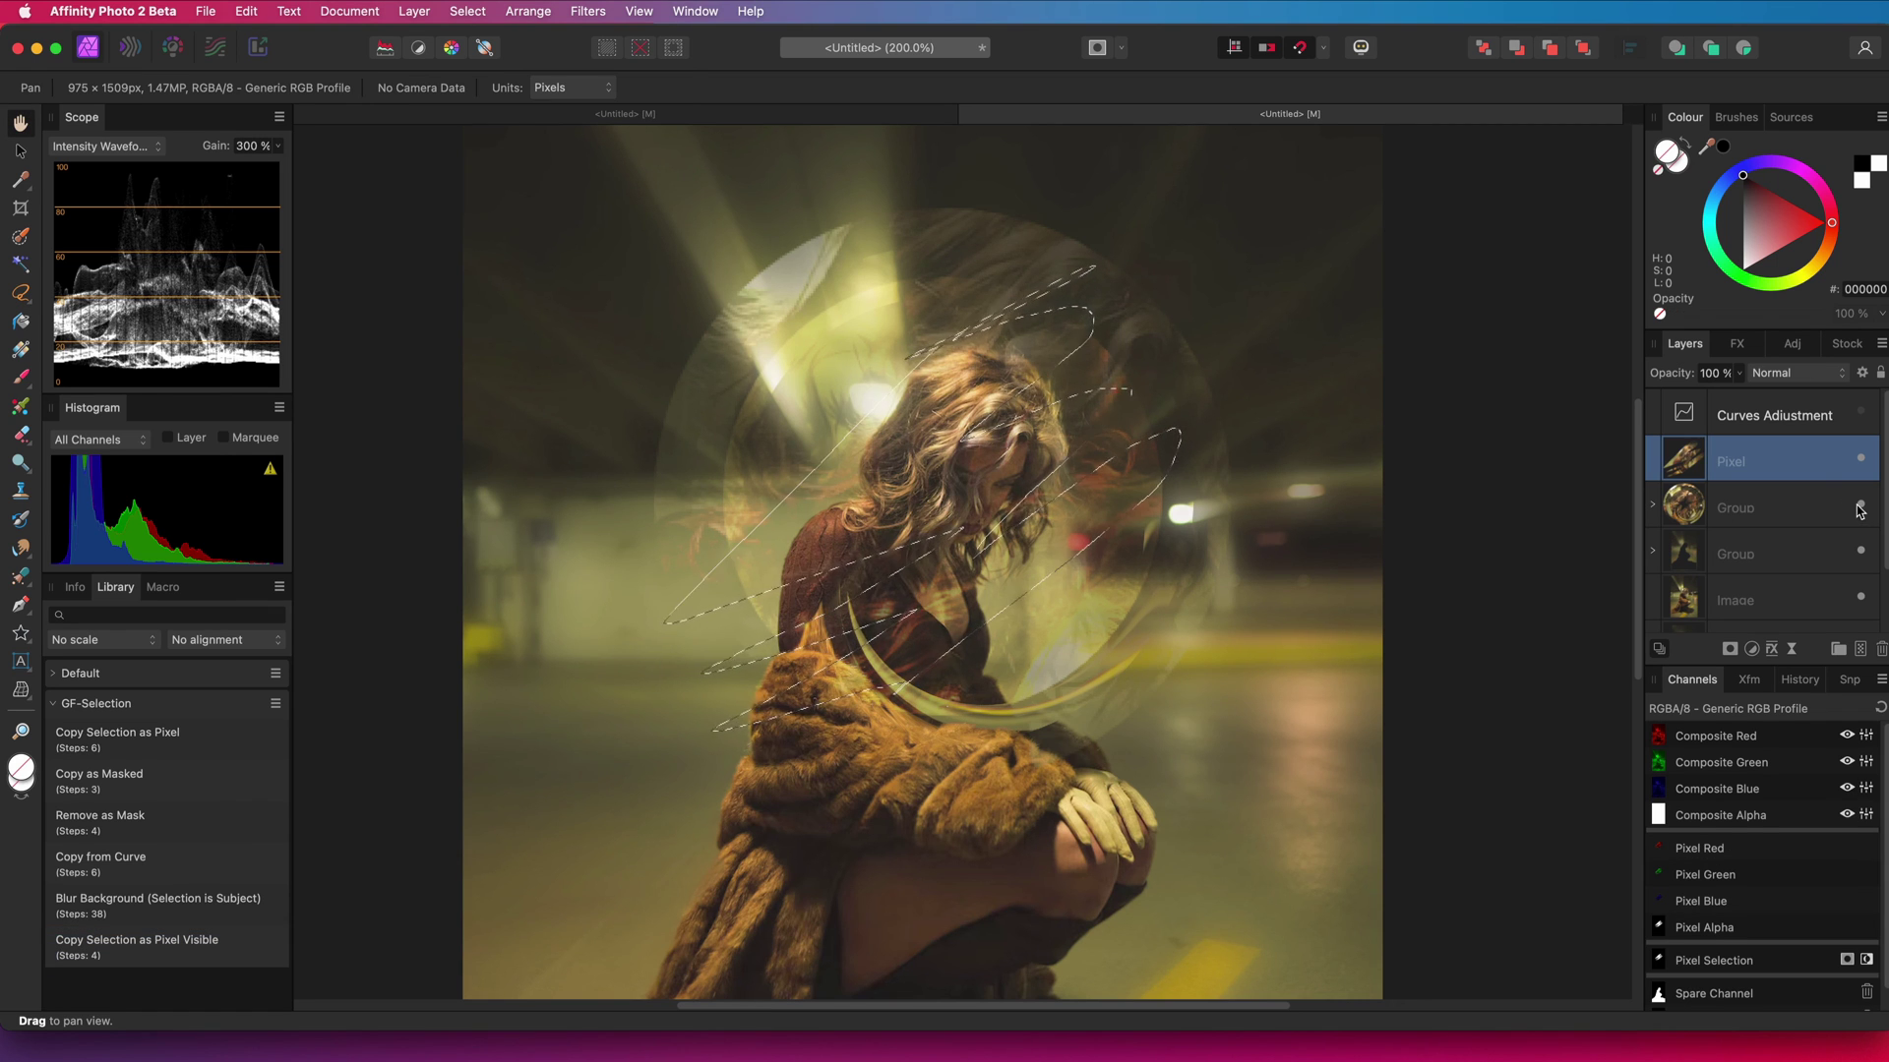
Deselect and isolate the copied zigzag pixel layer to examine which visible content it contains.
key(super+d)
alt+click(1685, 465)
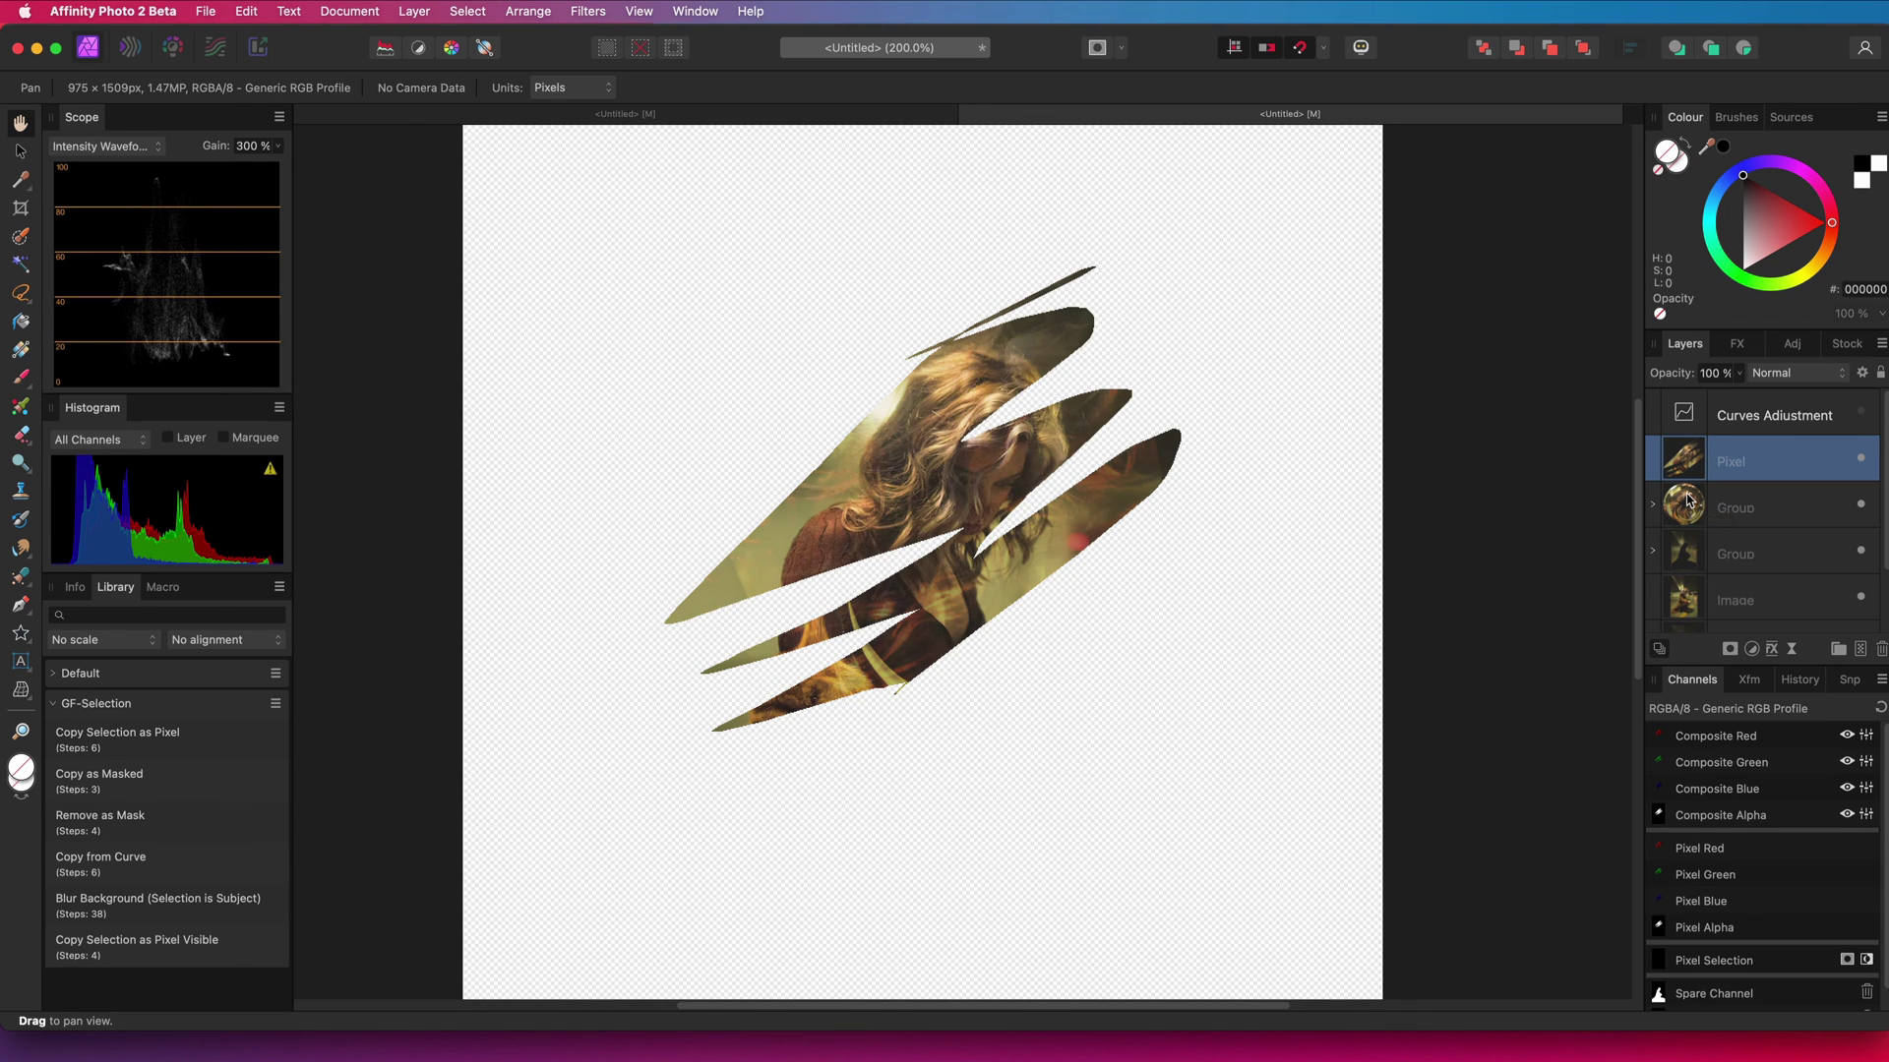
alt+click(1685, 459)
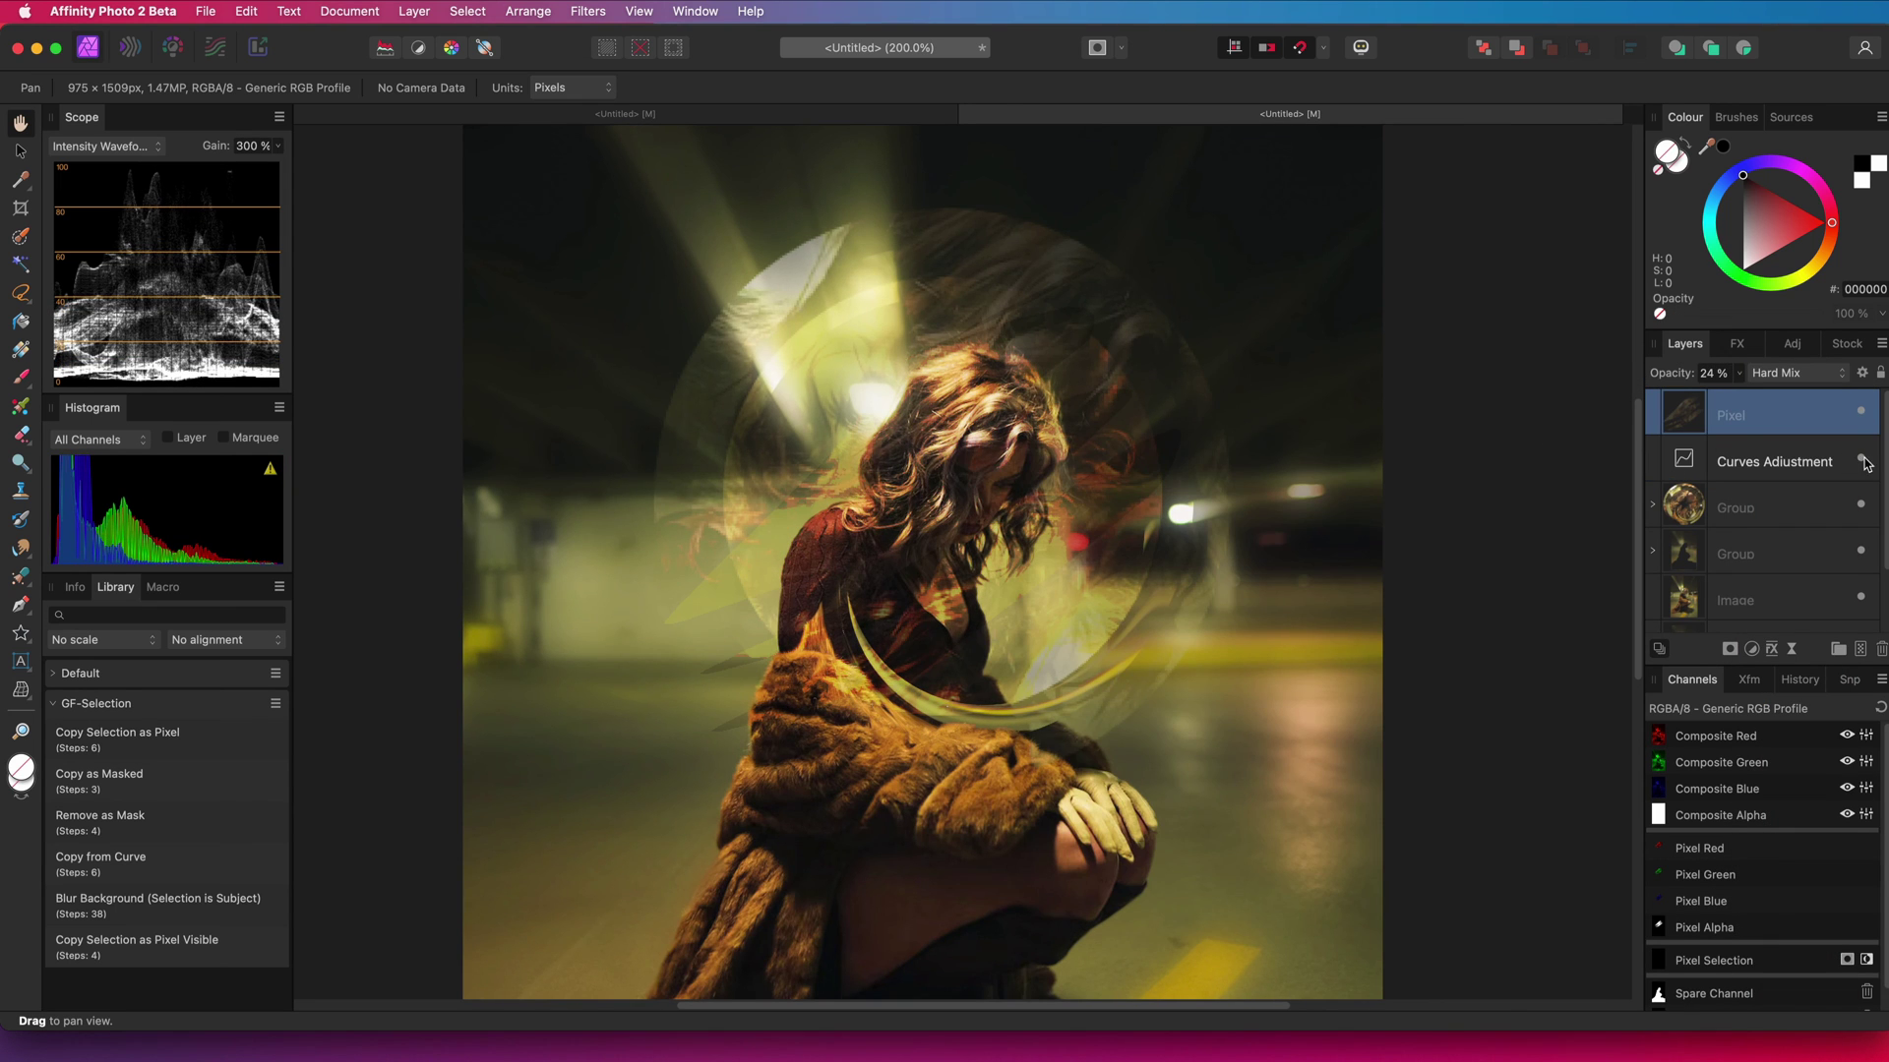
Reduce the opacity of the Hard Mix zigzag pixel layer above the Curves Adjustment to 14%.
click(1808, 462)
drag(1670, 375, 1647, 385)
click(1758, 411)
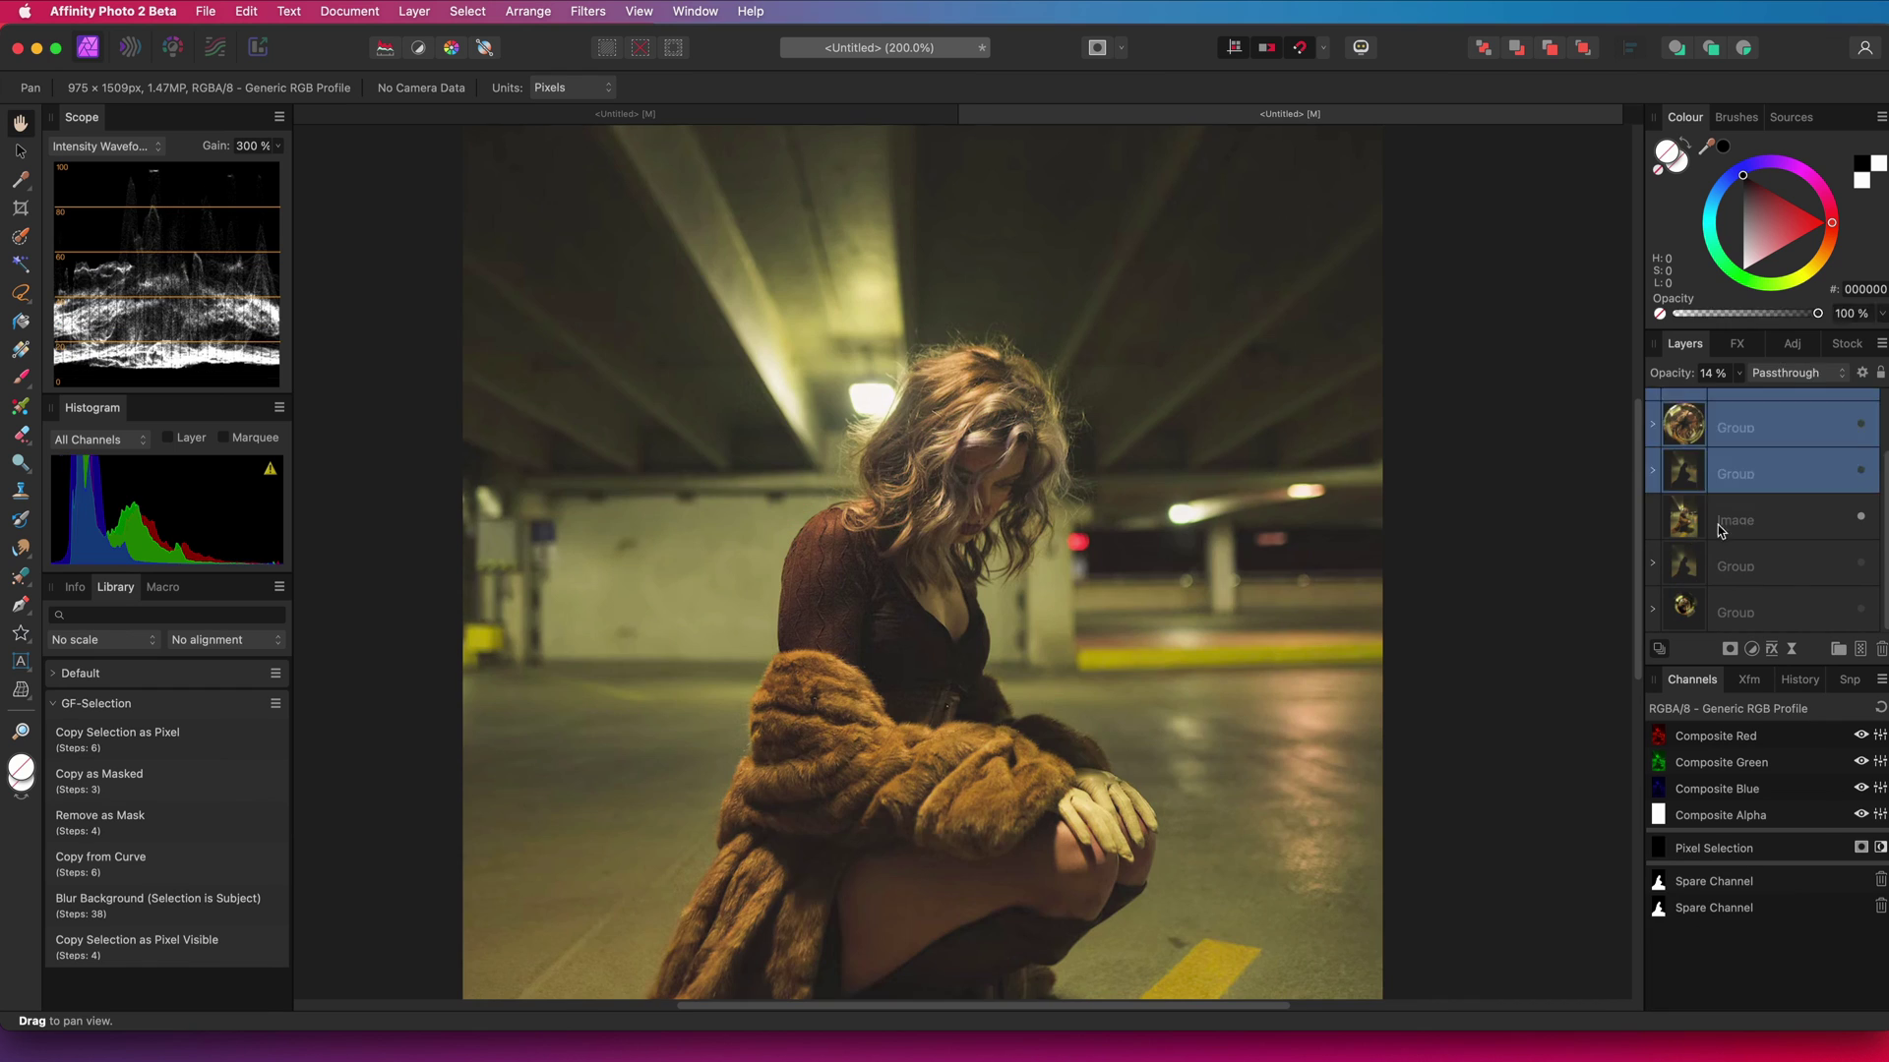
Draw a small circle over the woman's face above the Image layer and run the Copy from Curve macro on it.
click(21, 633)
click(168, 679)
drag(877, 417, 1028, 568)
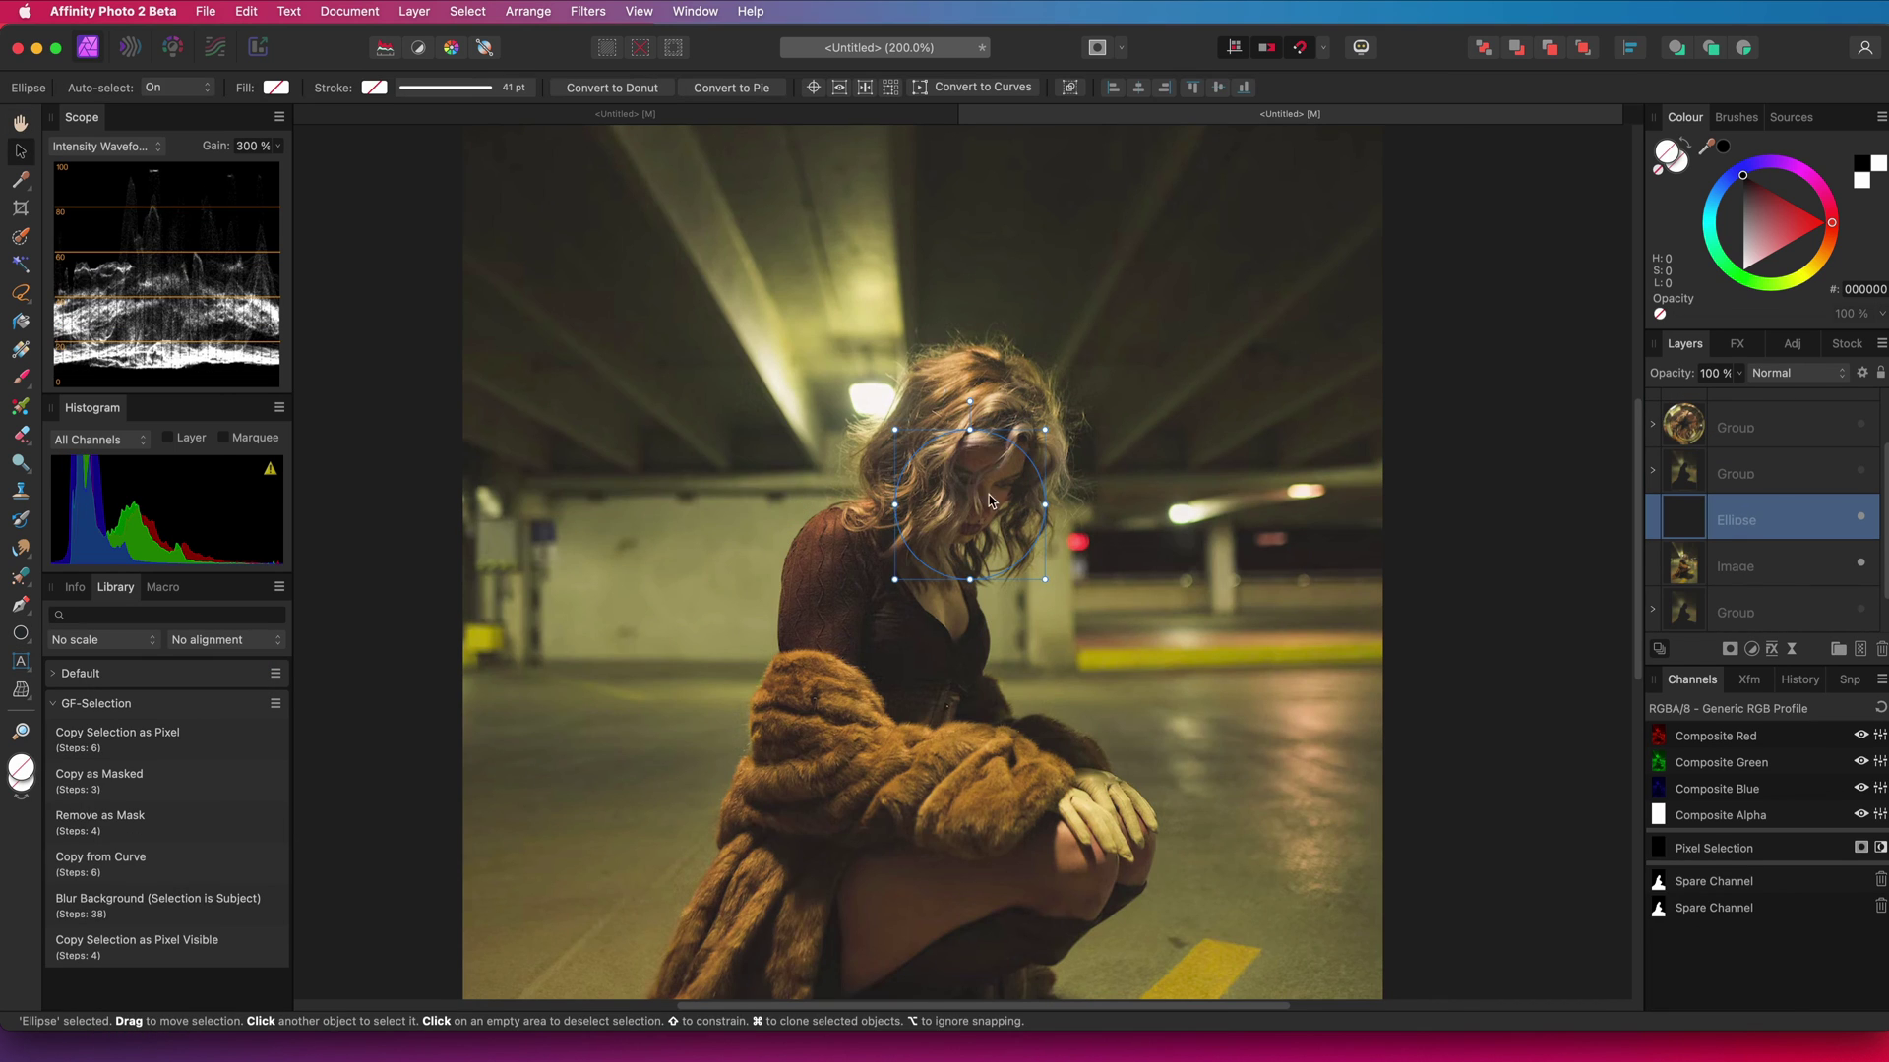
click(112, 880)
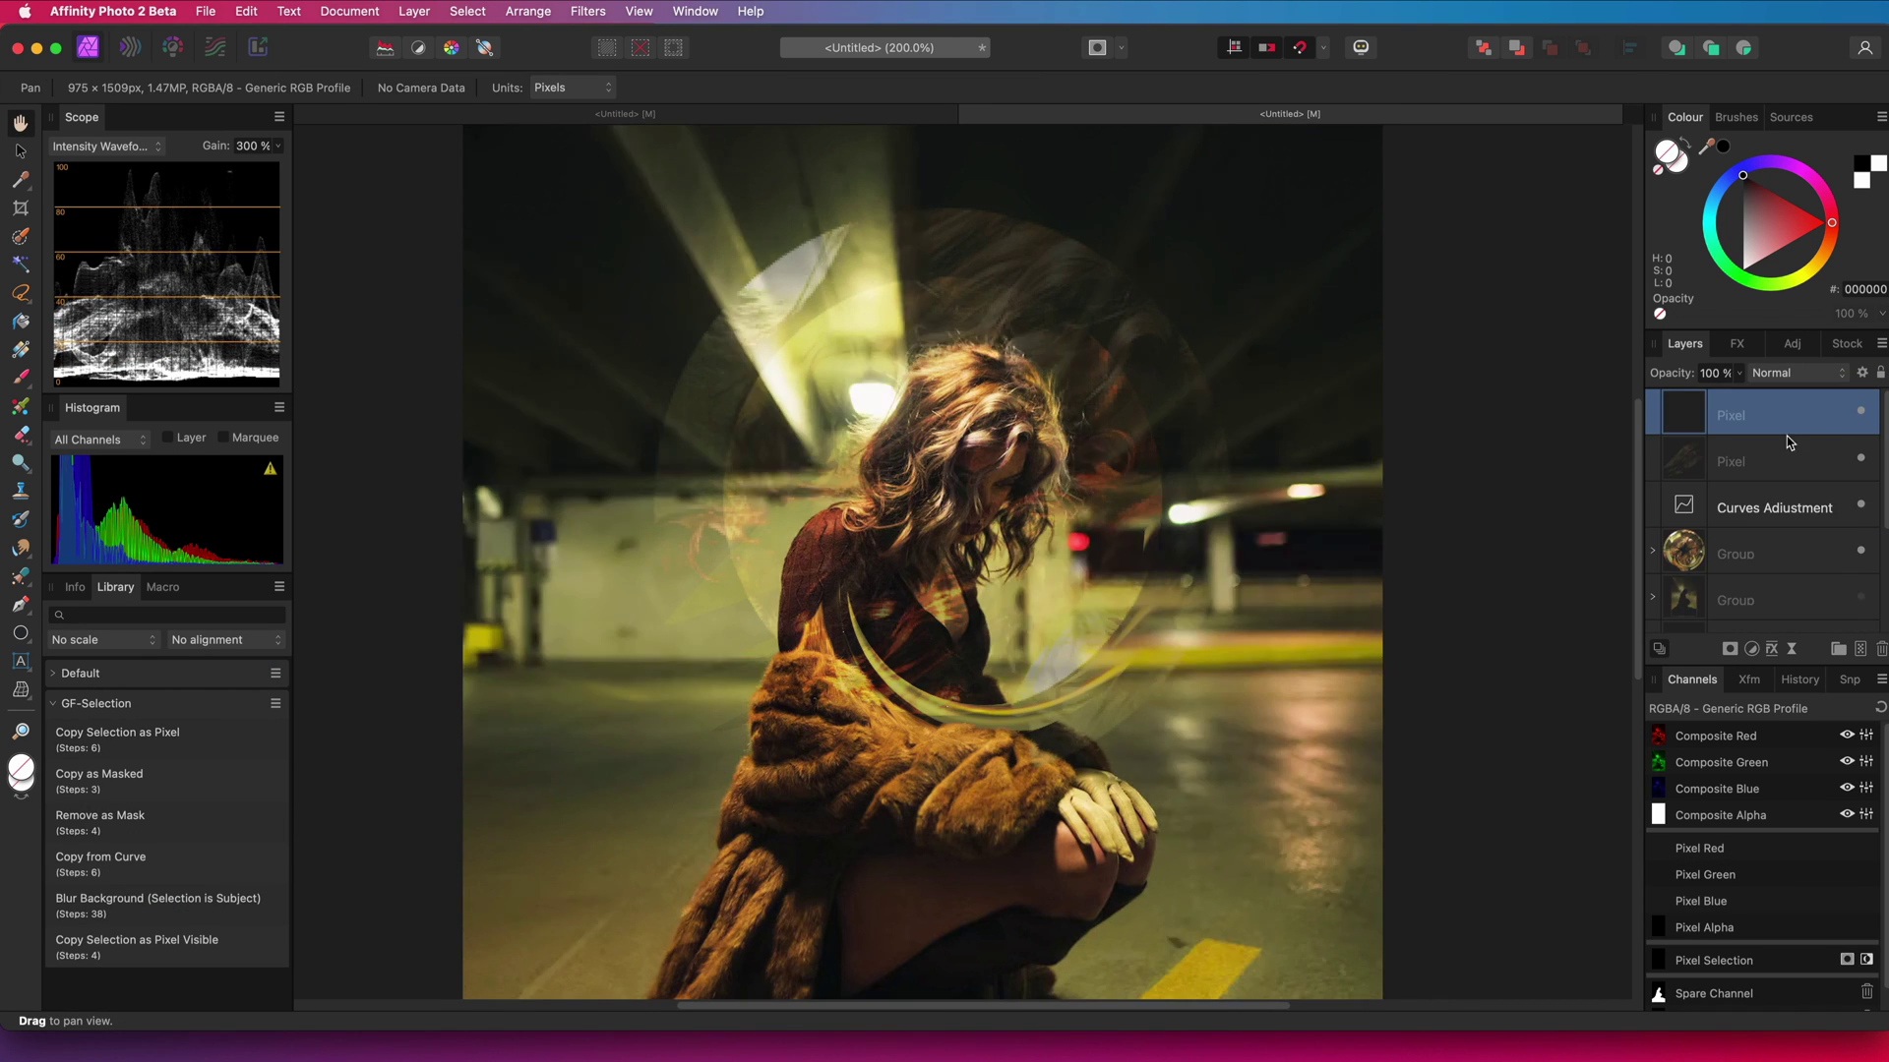